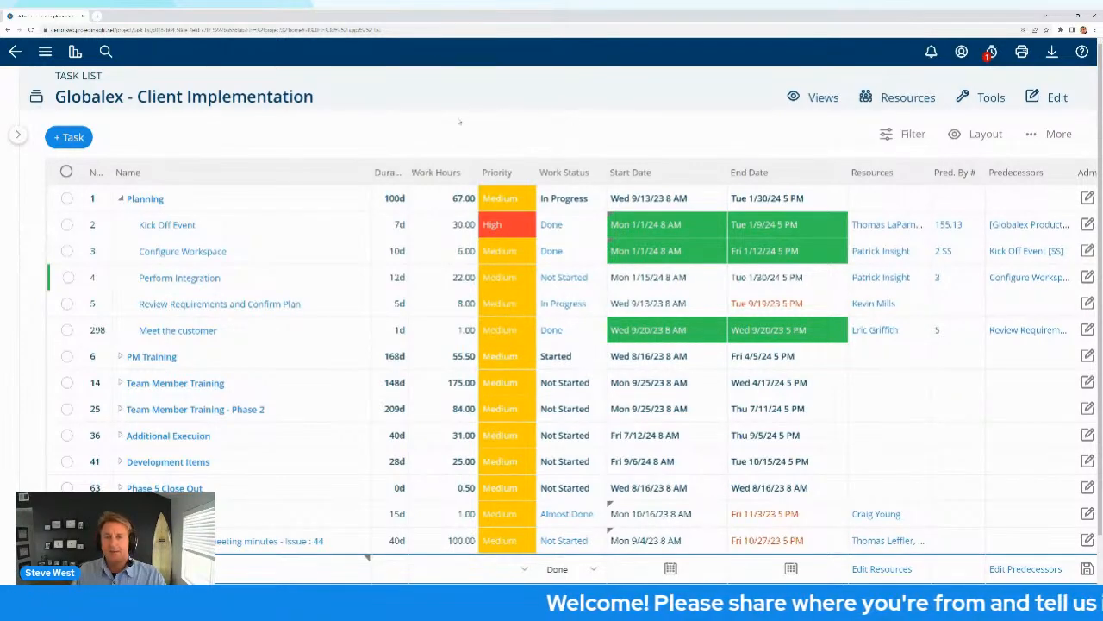
pyautogui.click(820, 98)
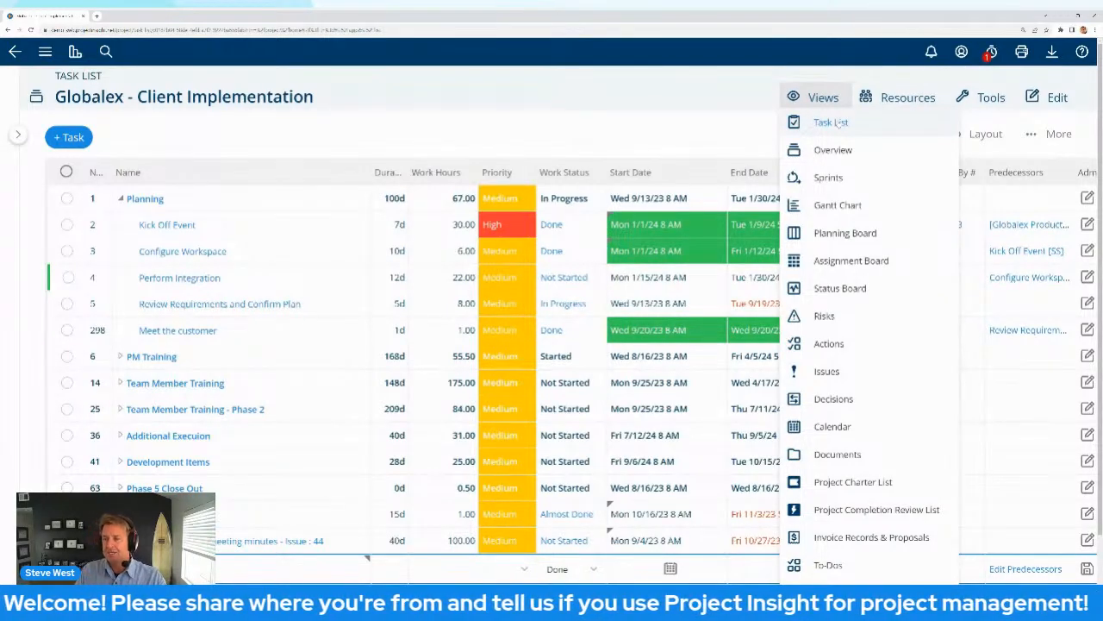
pyautogui.click(735, 124)
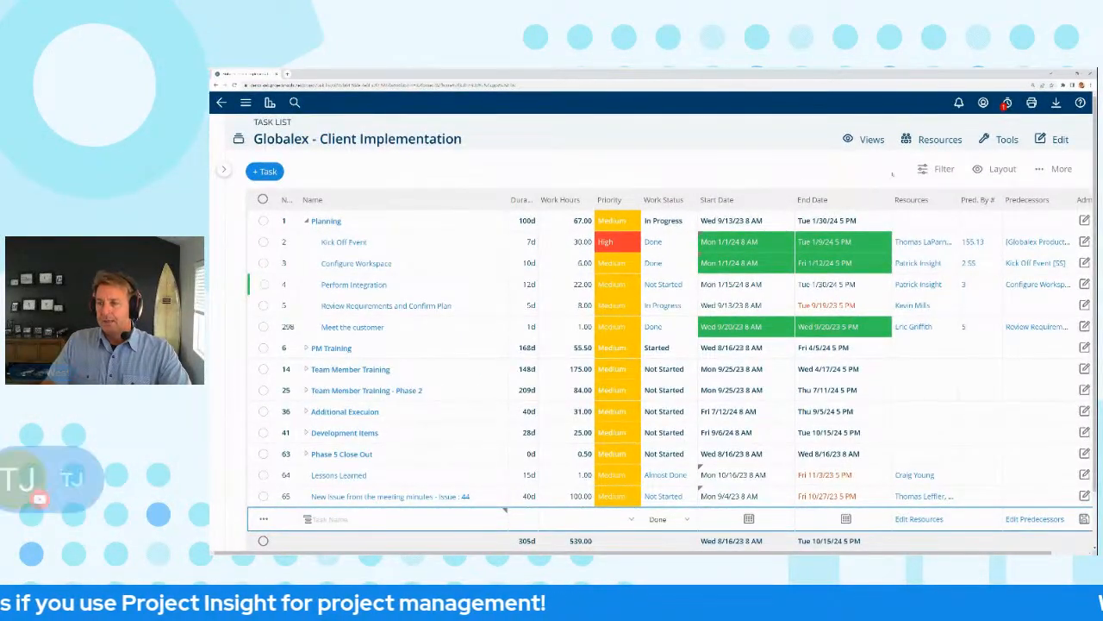
# Filter the task list by Completed Tasks and clear that filter again.
pyautogui.click(940, 170)
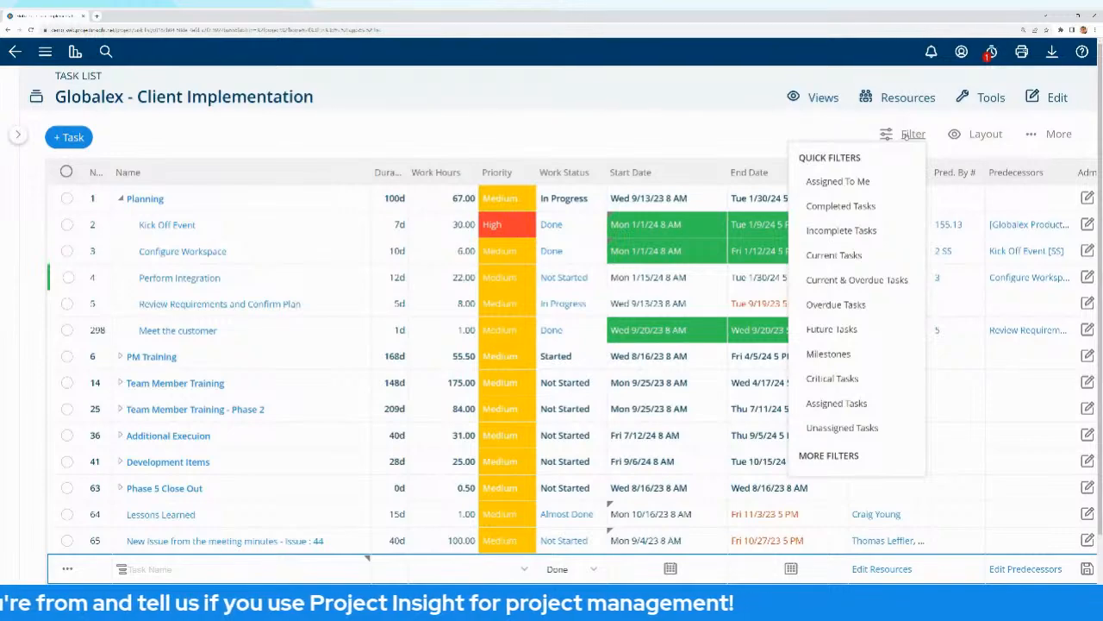
pyautogui.click(836, 206)
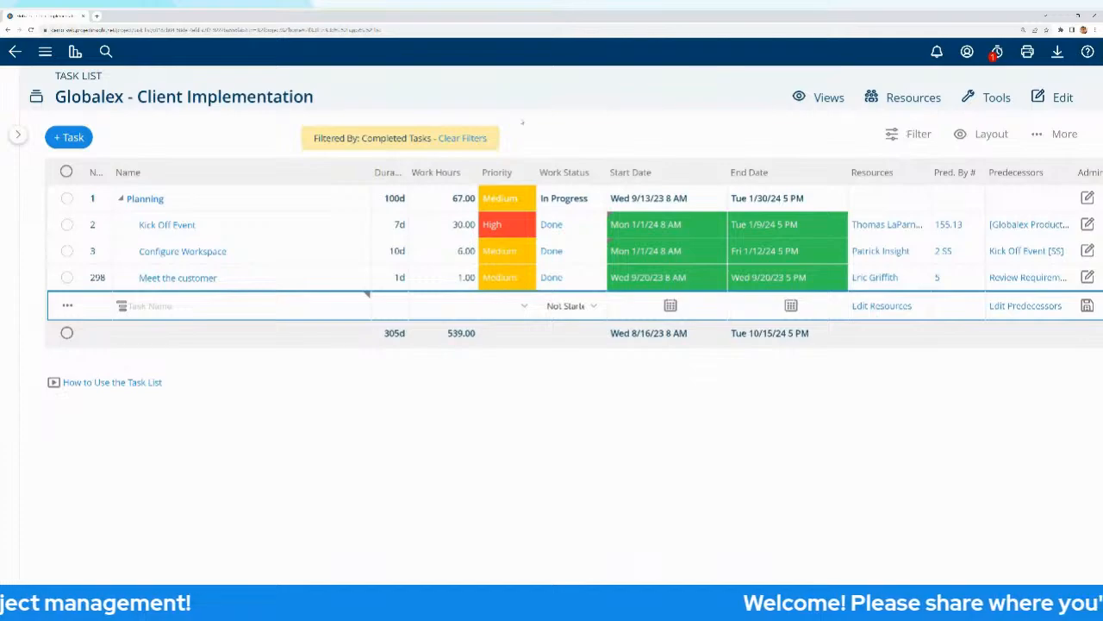
pyautogui.click(466, 138)
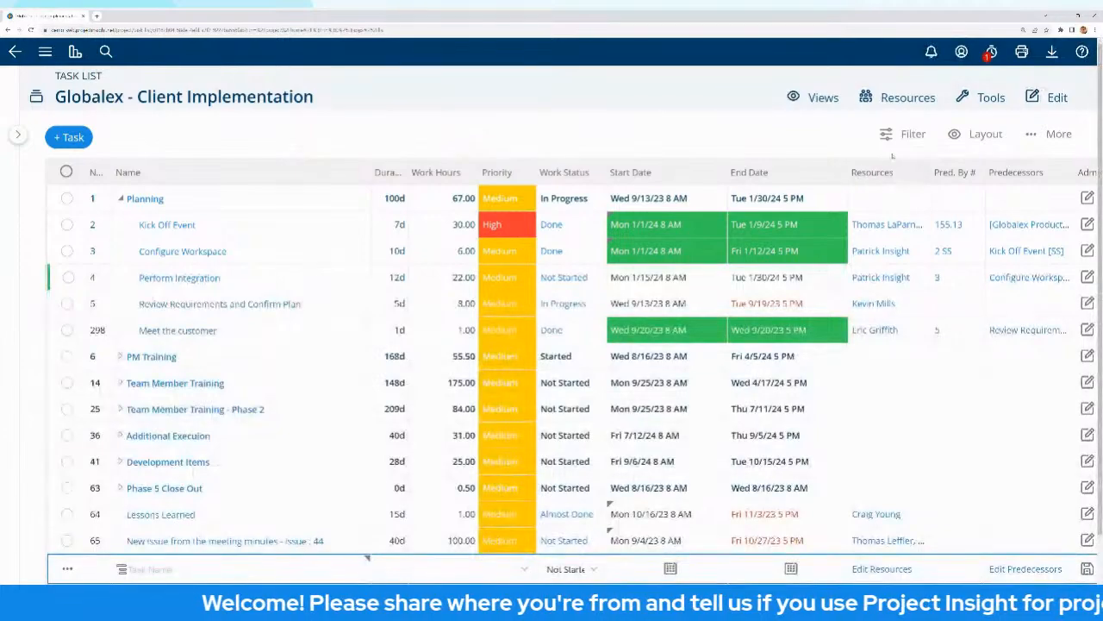
# Filter the task list by Assigned To Me, and replace that filter with Incomplete Tasks.
pyautogui.click(901, 136)
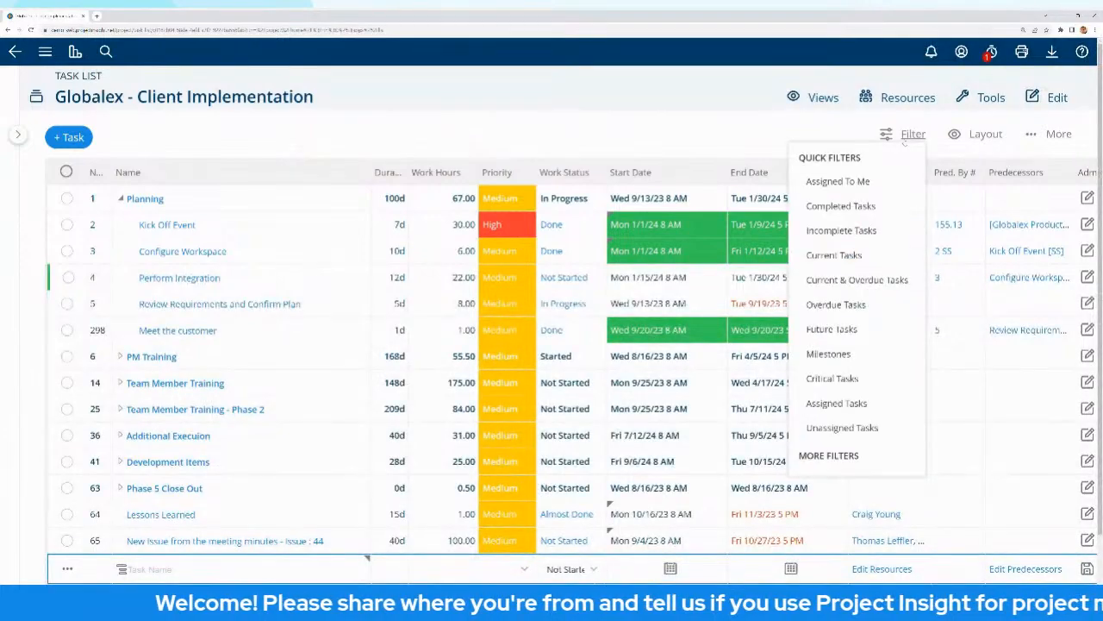
pyautogui.click(845, 181)
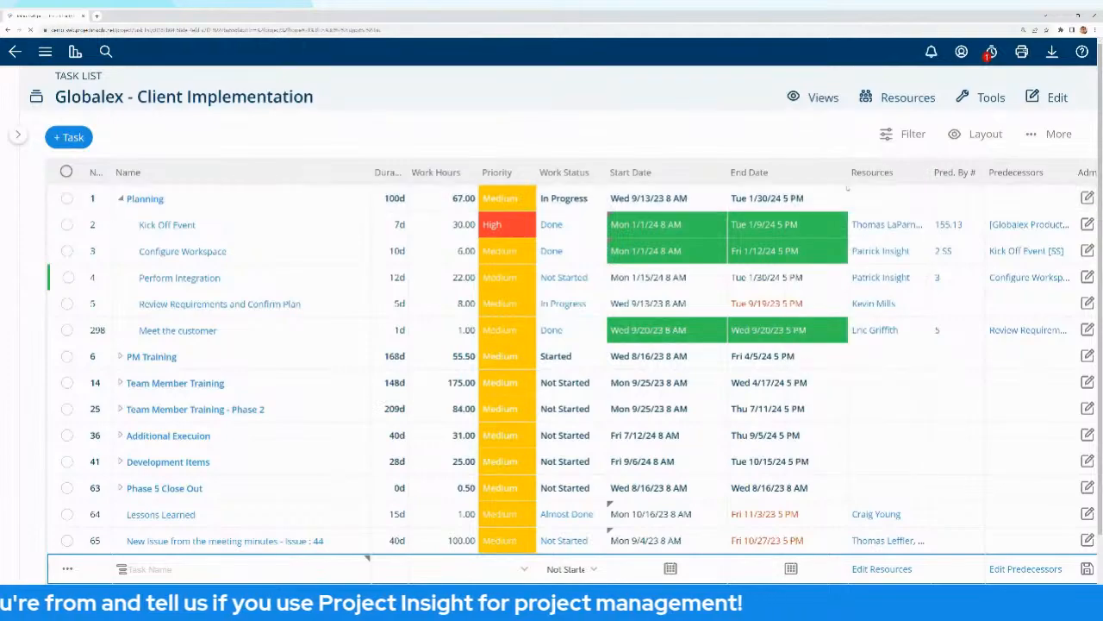
pyautogui.click(915, 134)
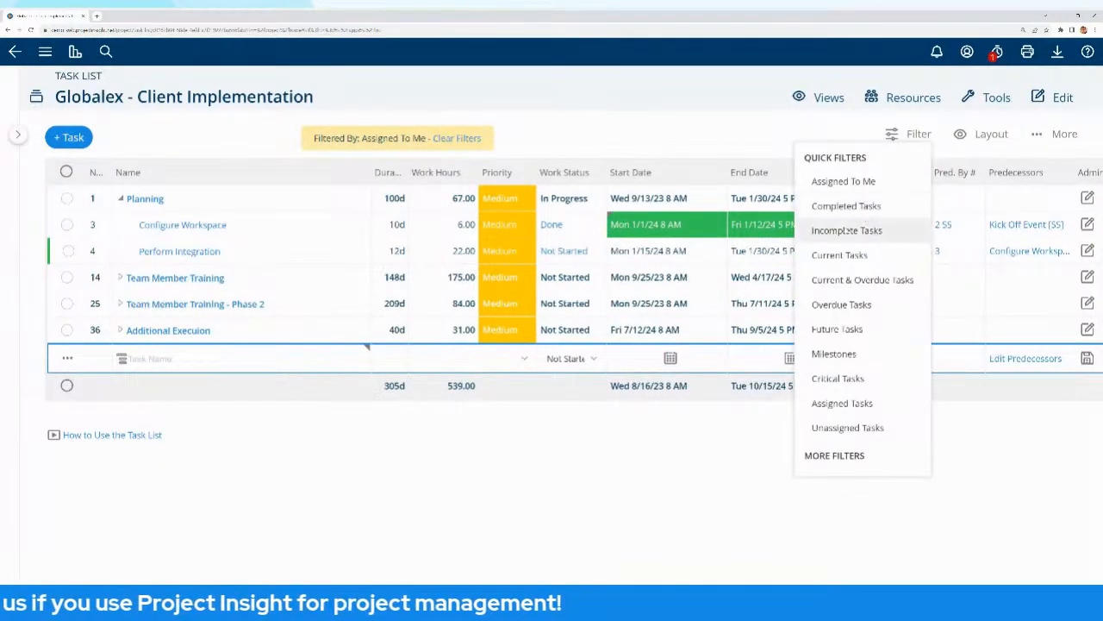
pyautogui.click(846, 230)
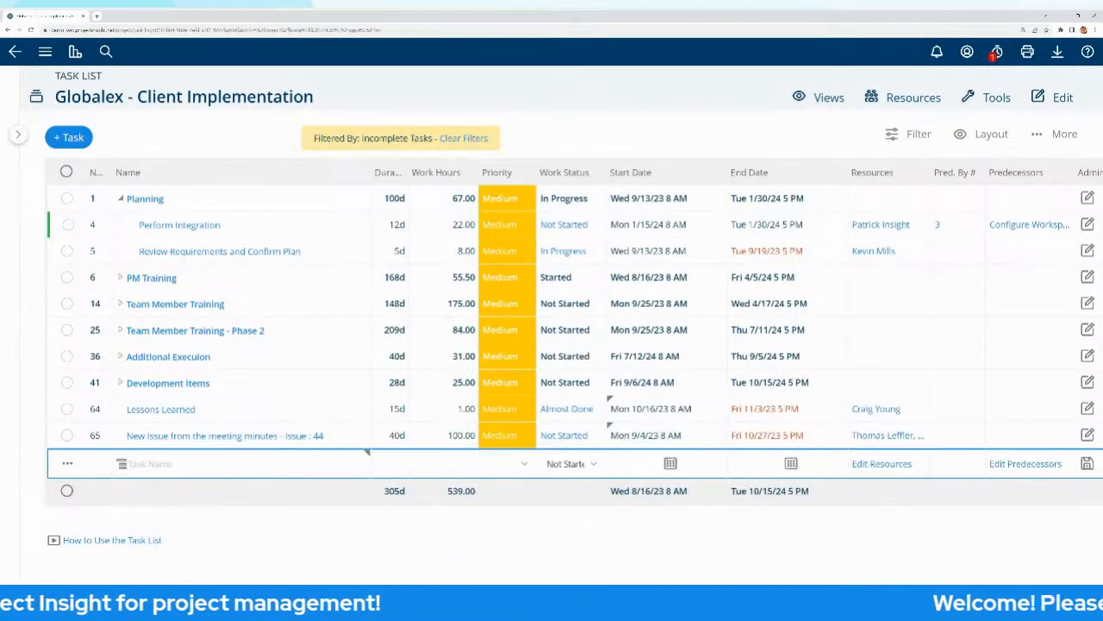
# Switch the task filter to Completed Tasks and back to Incomplete Tasks, and clear it to show the full list.
pyautogui.click(919, 135)
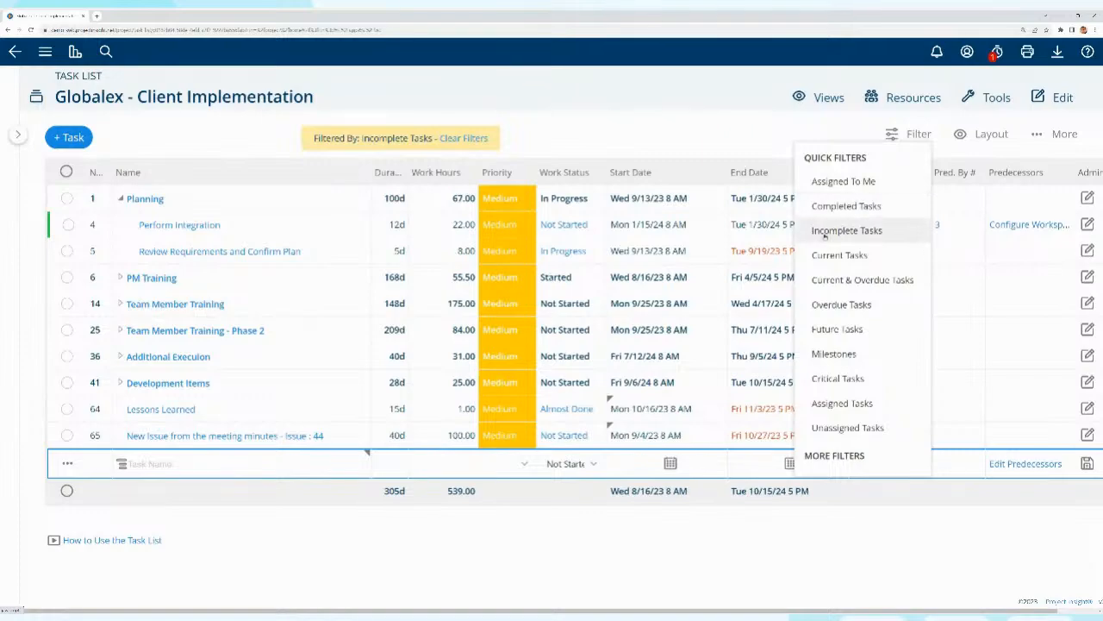
pyautogui.click(846, 206)
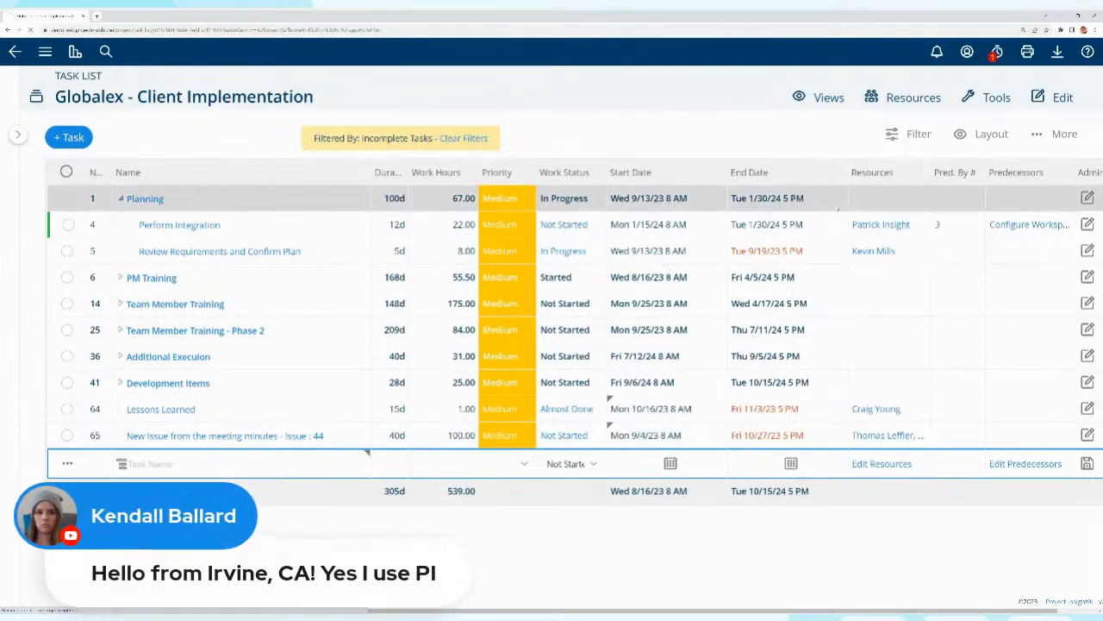
pyautogui.click(919, 135)
pyautogui.click(850, 230)
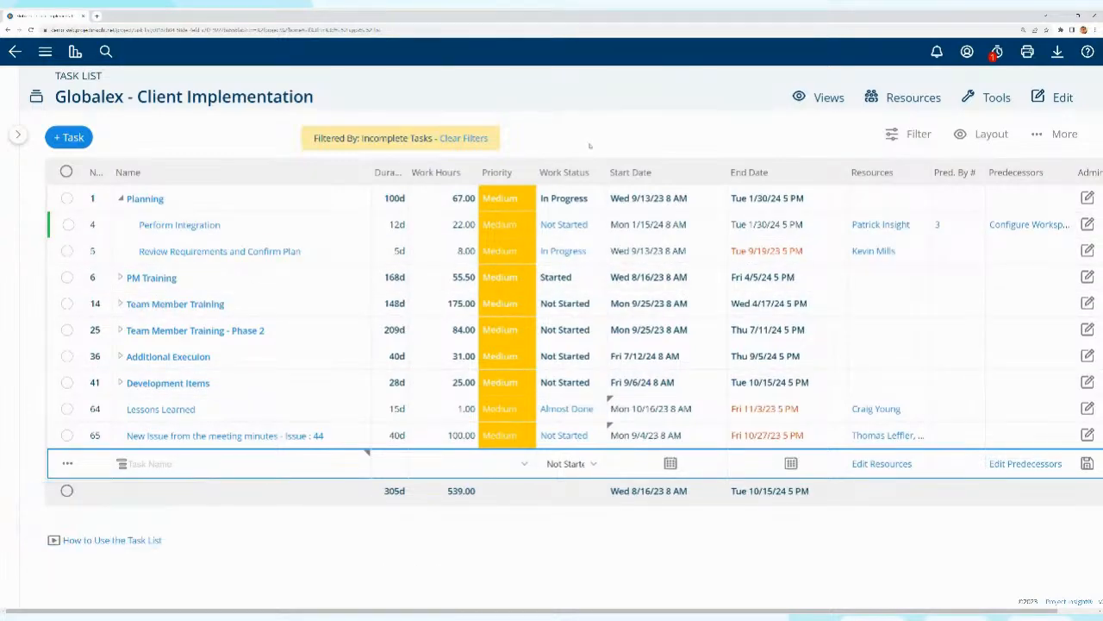
pyautogui.click(464, 138)
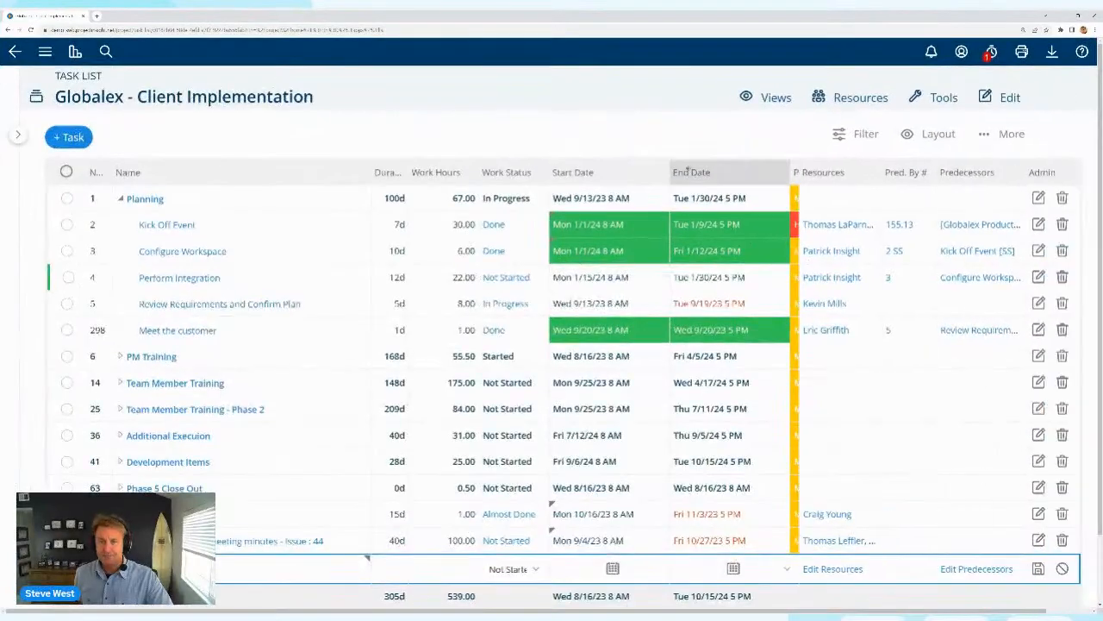
# Widen the Priority column, move it between Work Hours and Work Status, and fine-tune its width.
pyautogui.moveTo(796, 172); pyautogui.dragTo(842, 171)
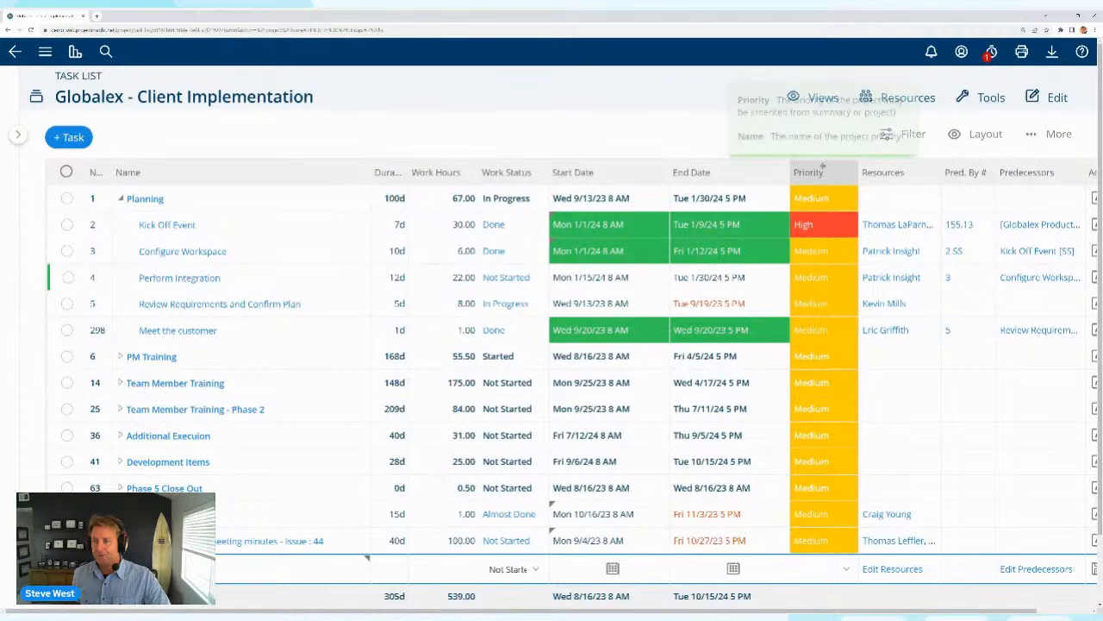
pyautogui.moveTo(823, 171); pyautogui.dragTo(531, 160)
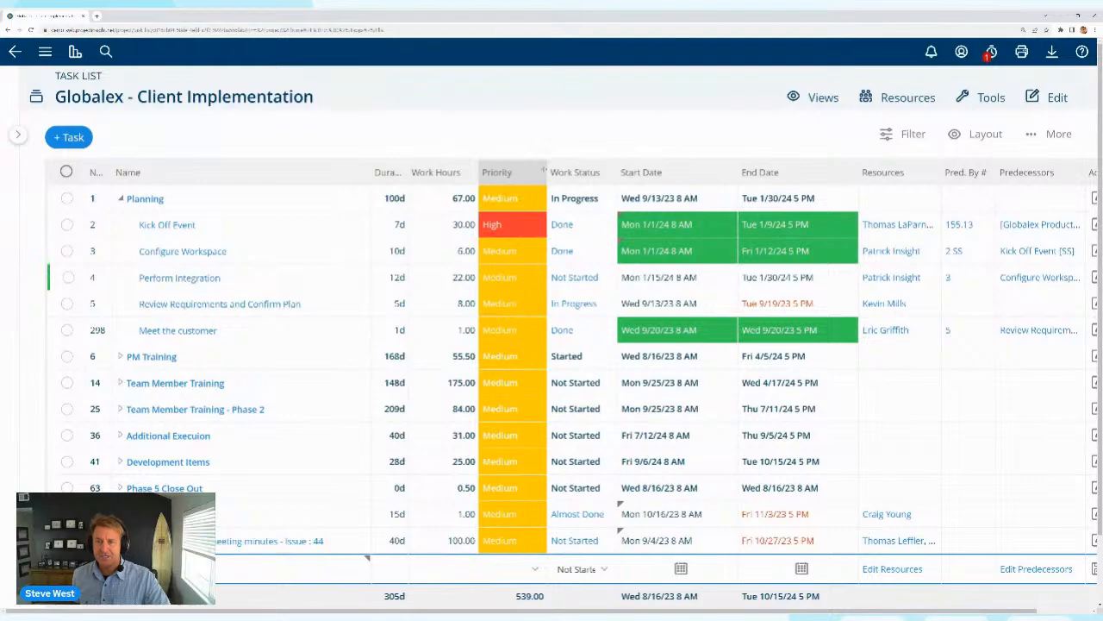
pyautogui.moveTo(544, 170)
pyautogui.mouseDown()
pyautogui.moveTo(524, 171)
pyautogui.moveTo(541, 173)
pyautogui.mouseUp()
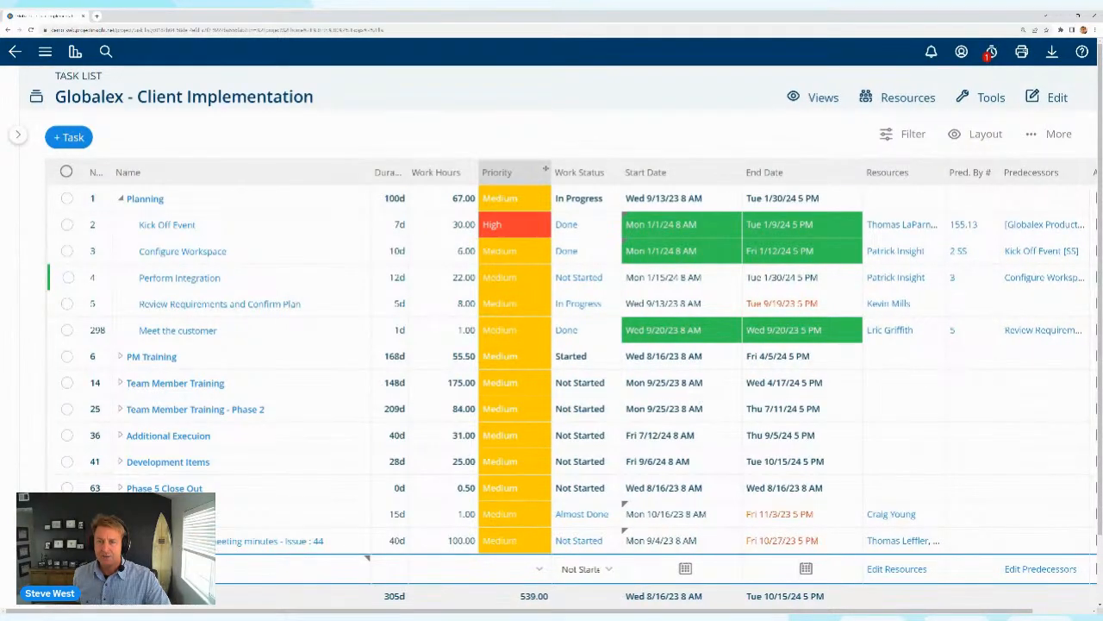
pyautogui.moveTo(544, 169); pyautogui.dragTo(535, 169)
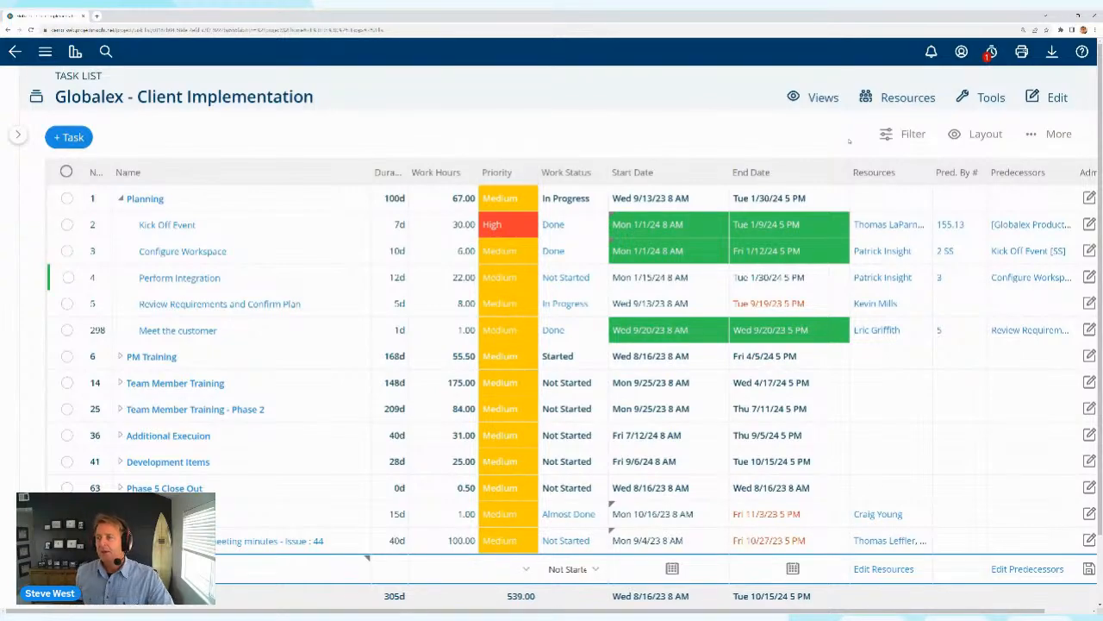
# Move the Priority column to just after End Date and apply the Default layout to the task list.
pyautogui.moveTo(518, 167); pyautogui.dragTo(806, 176)
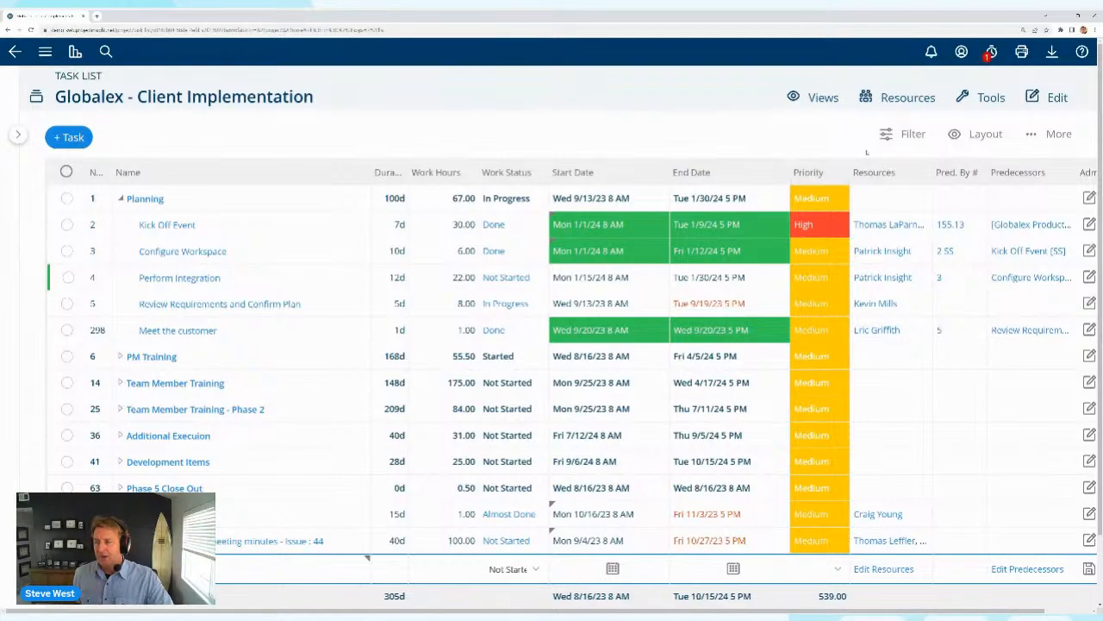
pyautogui.click(982, 138)
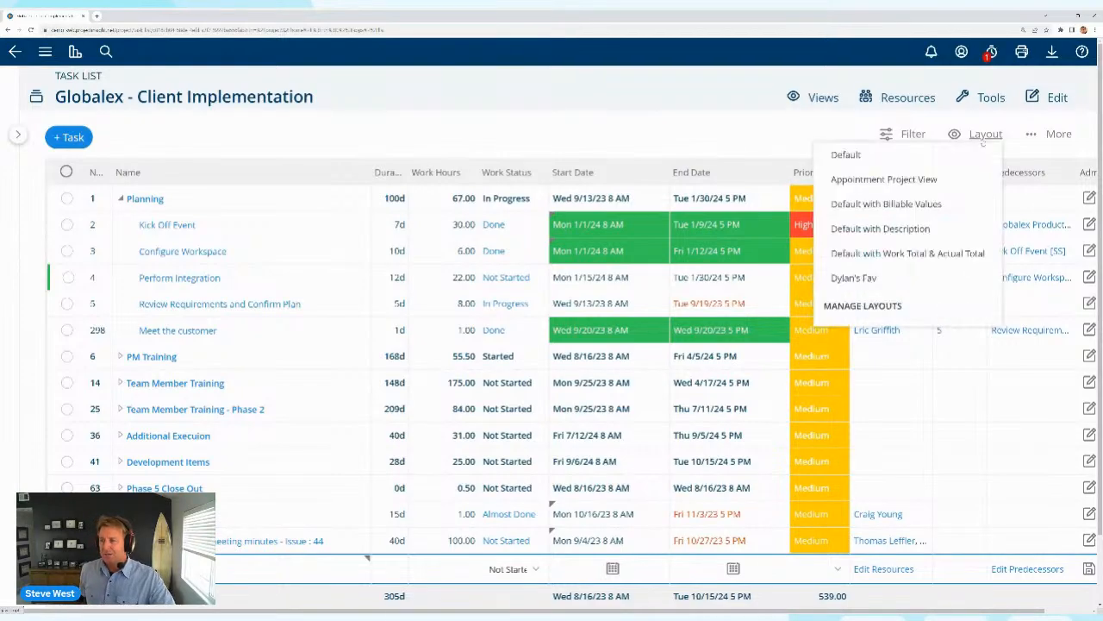
pyautogui.click(878, 158)
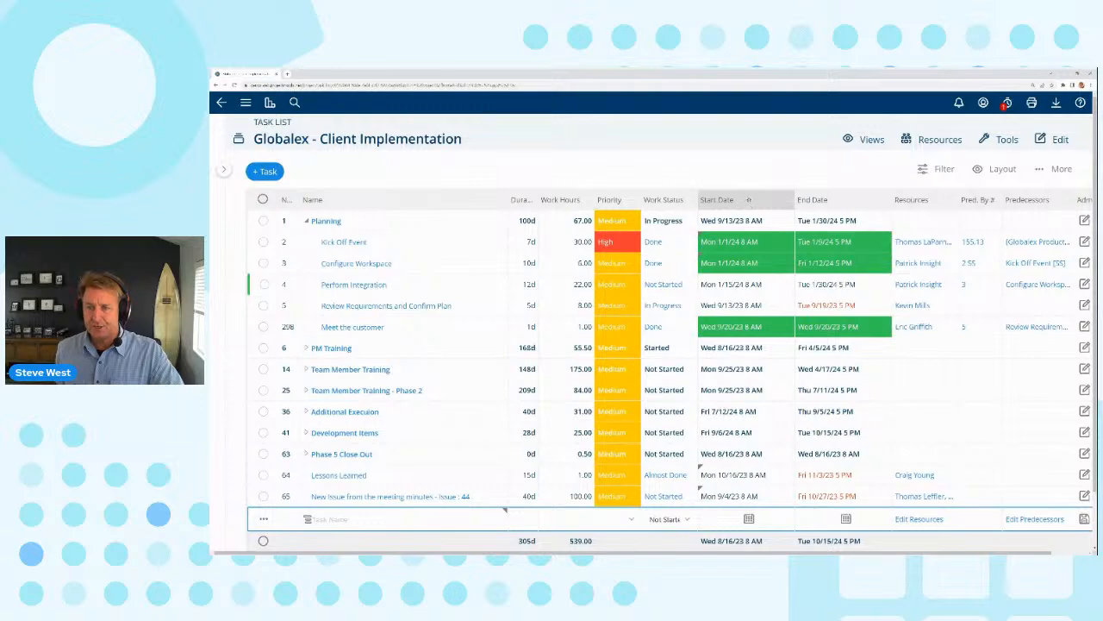
# Insert an Actual Hours column before the Start Date column.
pyautogui.rightClick(747, 199)
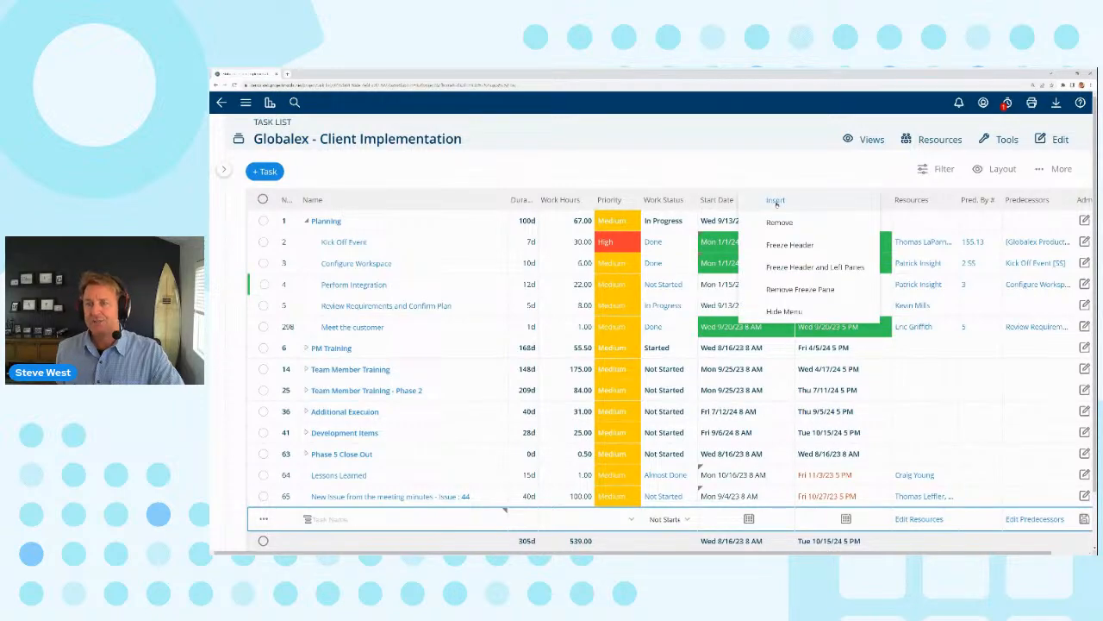
pyautogui.click(775, 200)
pyautogui.click(663, 205)
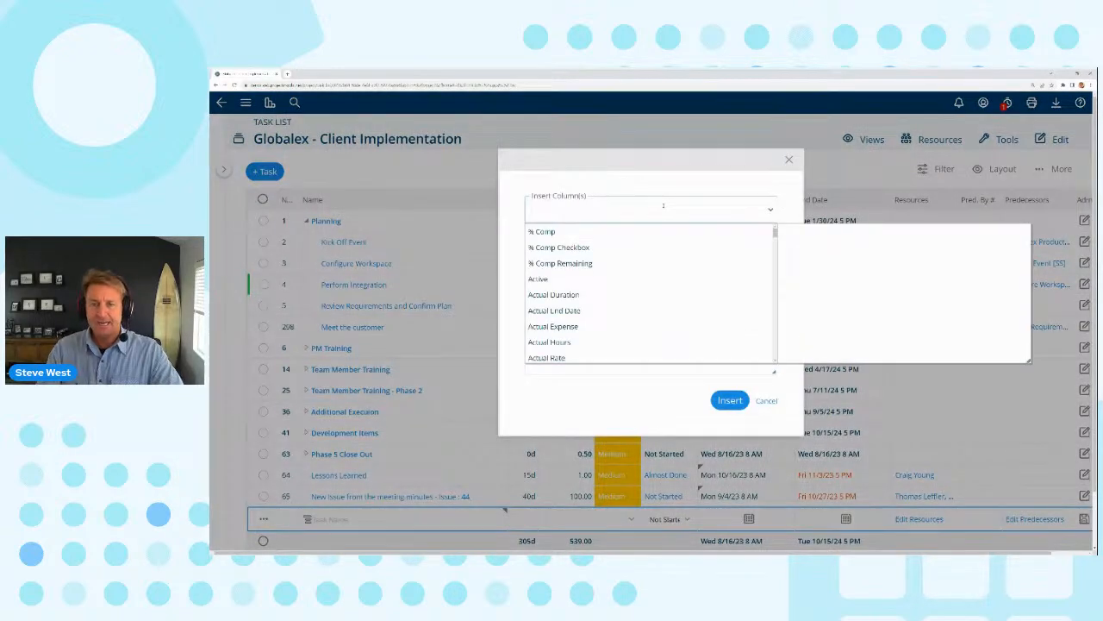
pyautogui.click(603, 341)
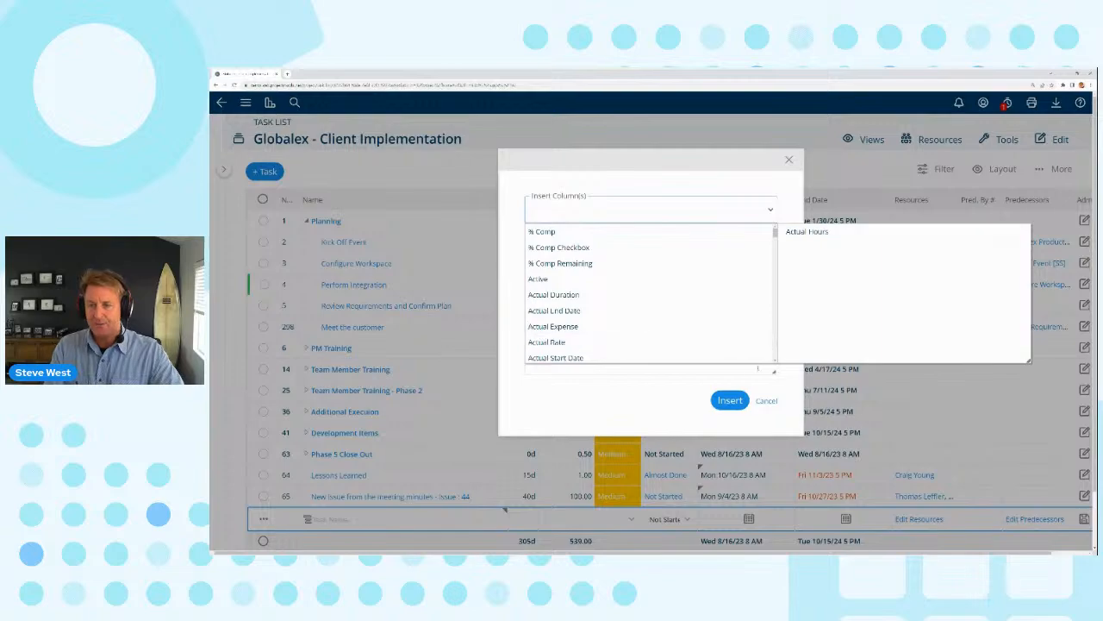
pyautogui.click(732, 401)
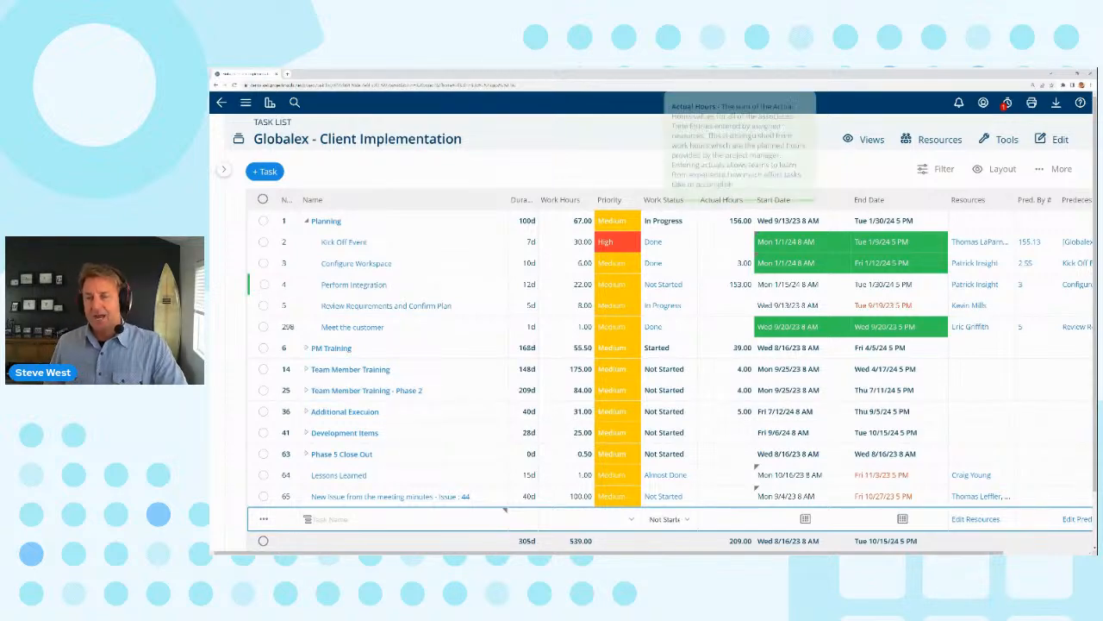
# Move the Actual Hours column ahead of Work Status and restore the Default layout.
pyautogui.moveTo(725, 191); pyautogui.dragTo(687, 230)
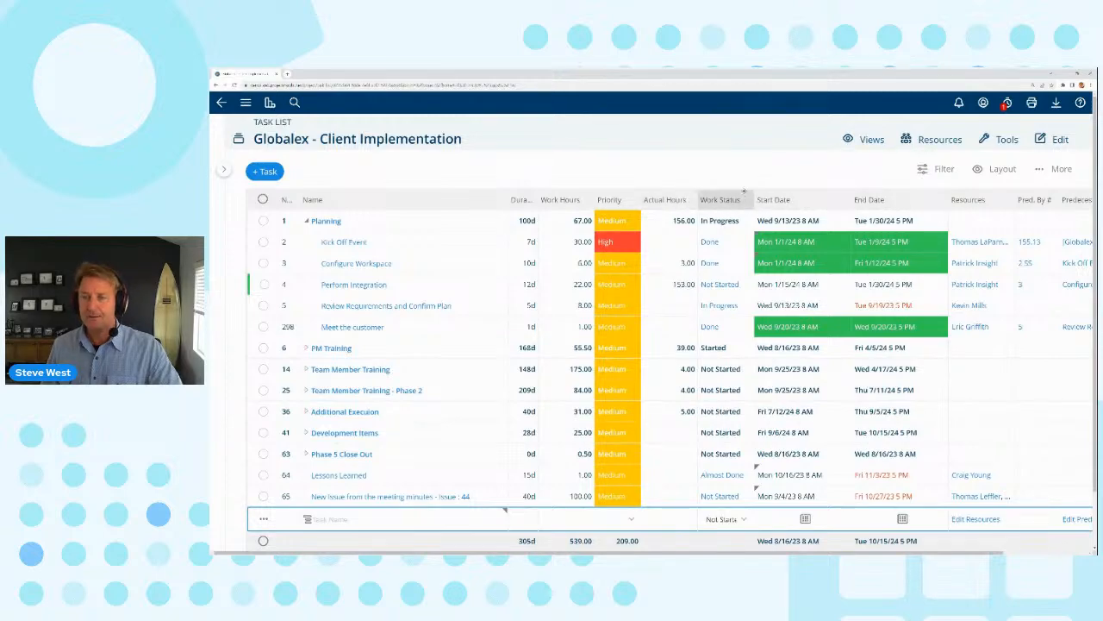
pyautogui.click(989, 169)
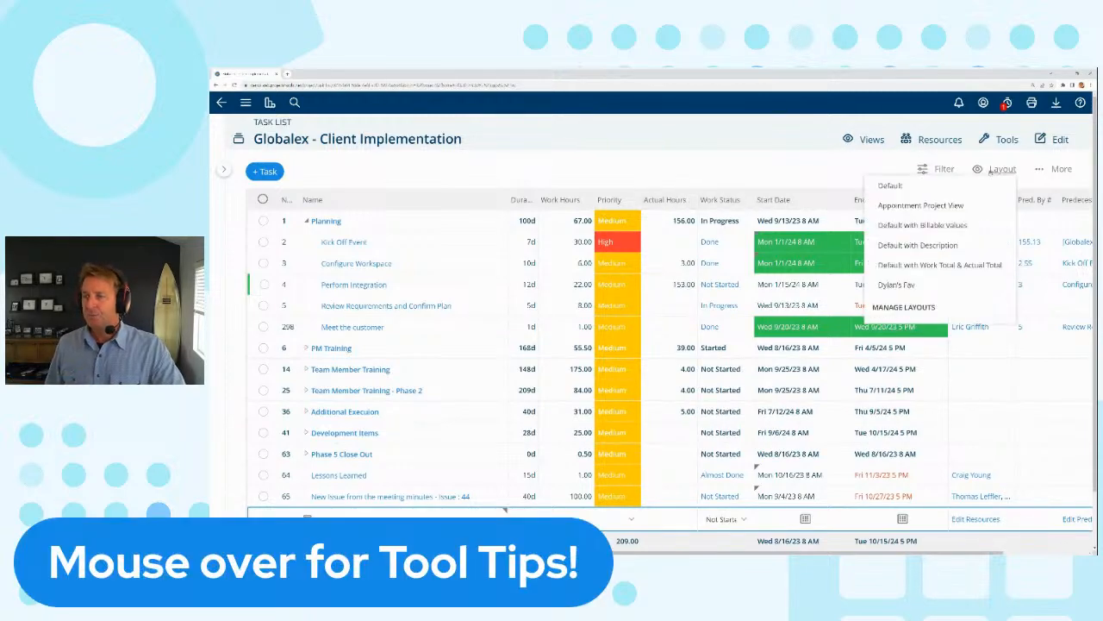
pyautogui.click(891, 186)
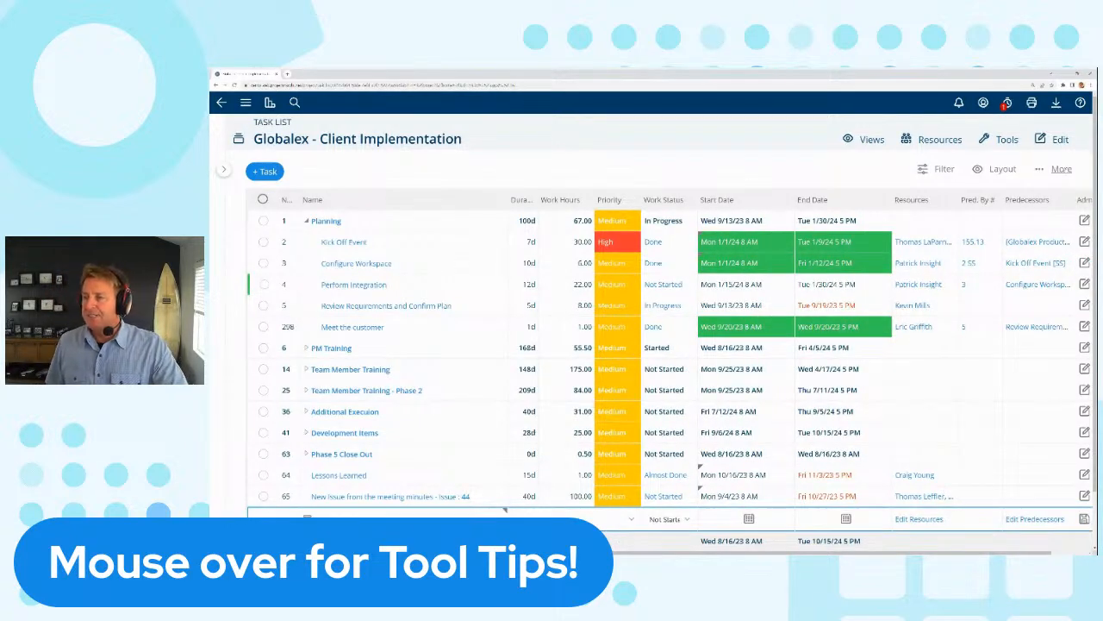
# Collapse all summary tasks in the list and expand all of them again.
pyautogui.click(1061, 170)
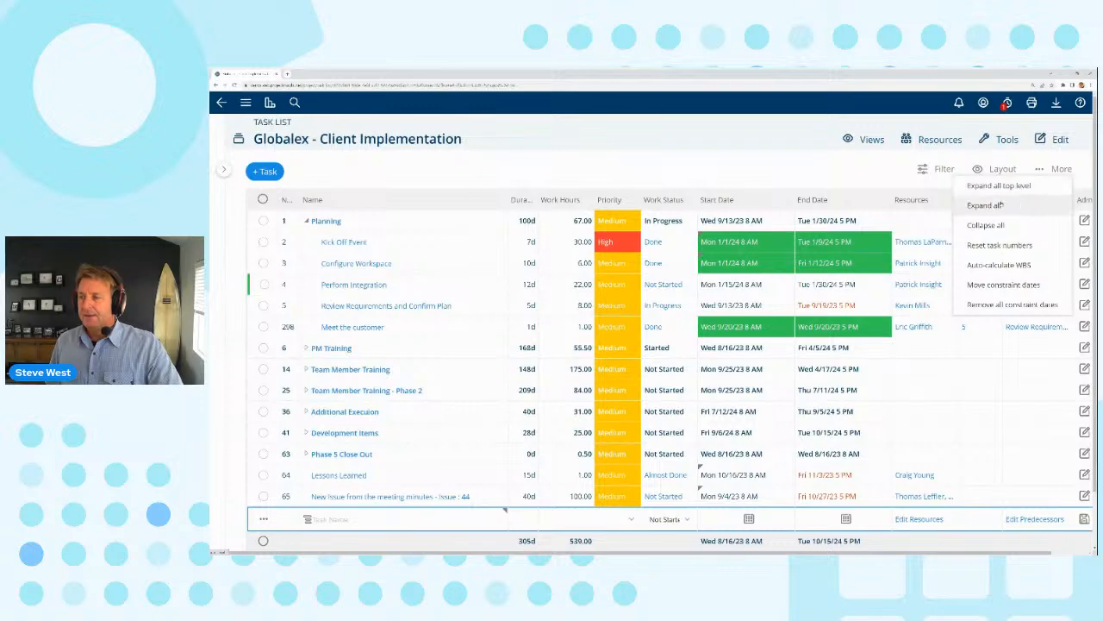
pyautogui.click(987, 225)
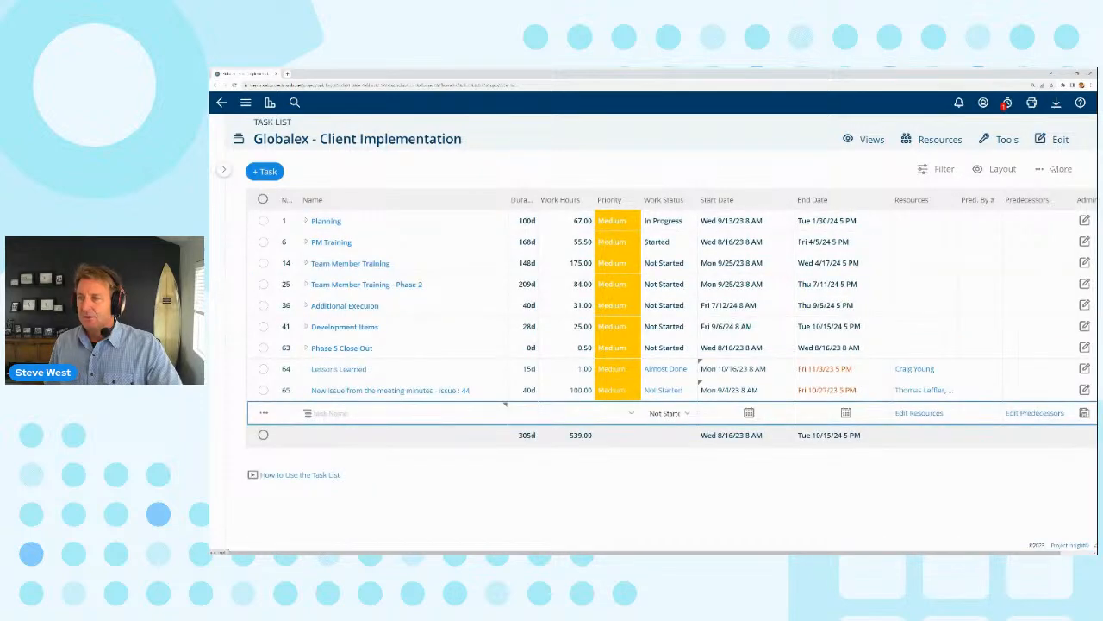
pyautogui.click(1061, 169)
pyautogui.click(1001, 204)
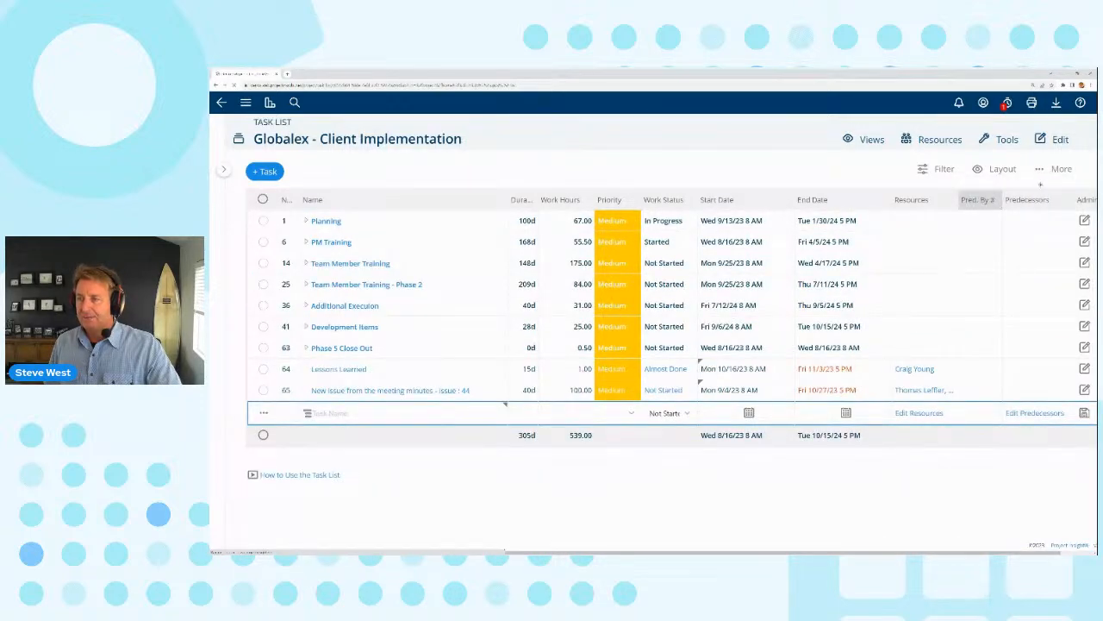
# Collapse all tasks again and expand all top-level summary tasks.
pyautogui.click(1043, 170)
pyautogui.click(986, 225)
pyautogui.click(1042, 169)
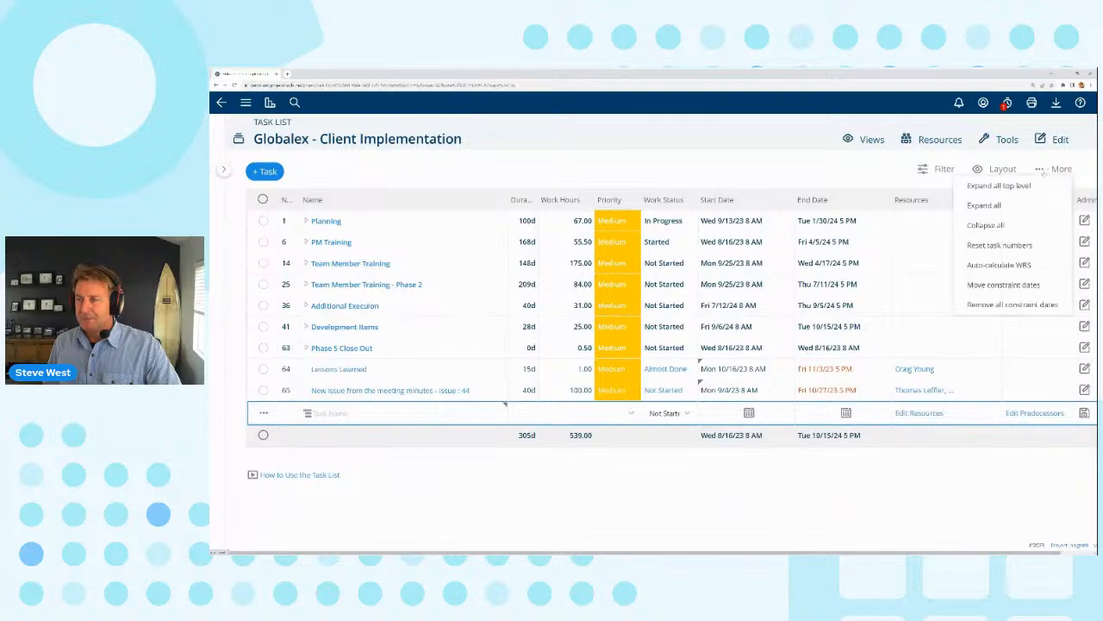
pyautogui.click(996, 186)
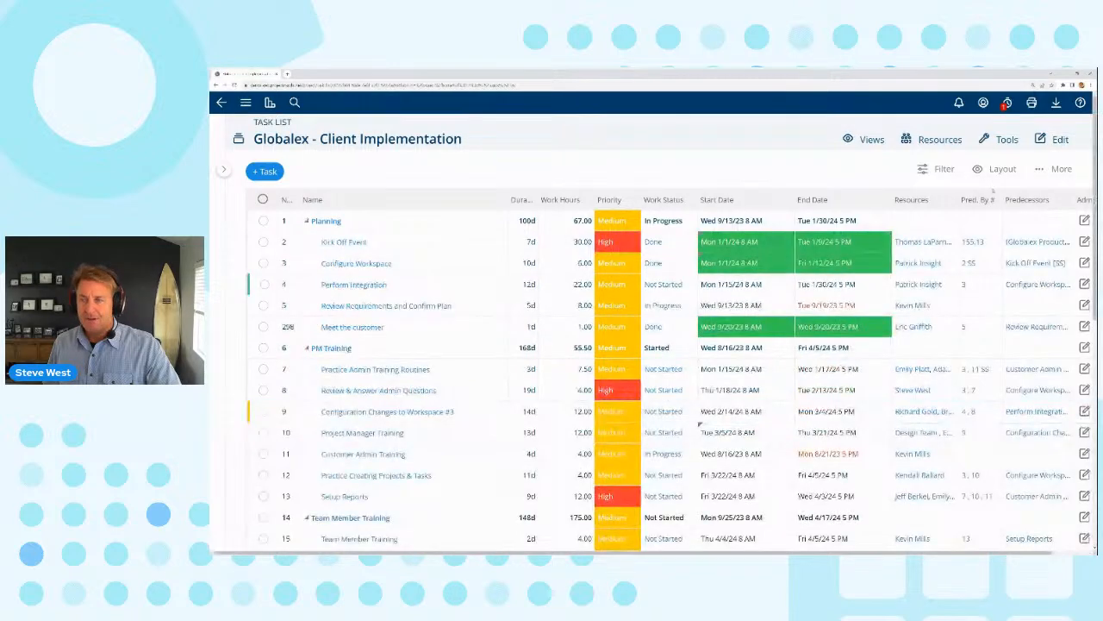
# Reset the project's task numbers and confirm the renumbering.
pyautogui.click(1060, 168)
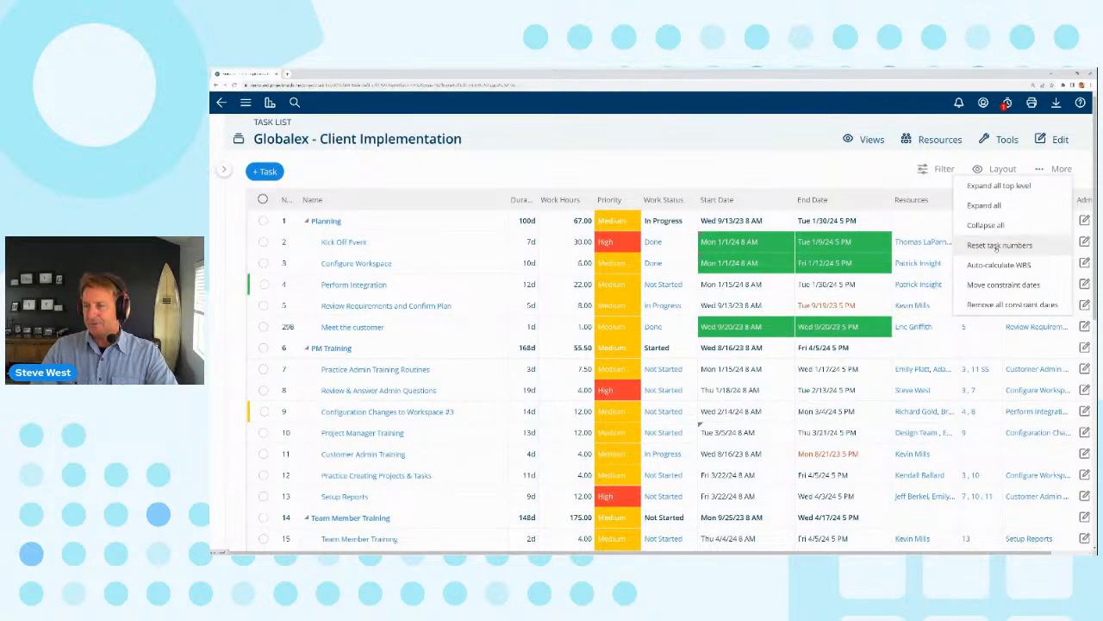
pyautogui.click(998, 245)
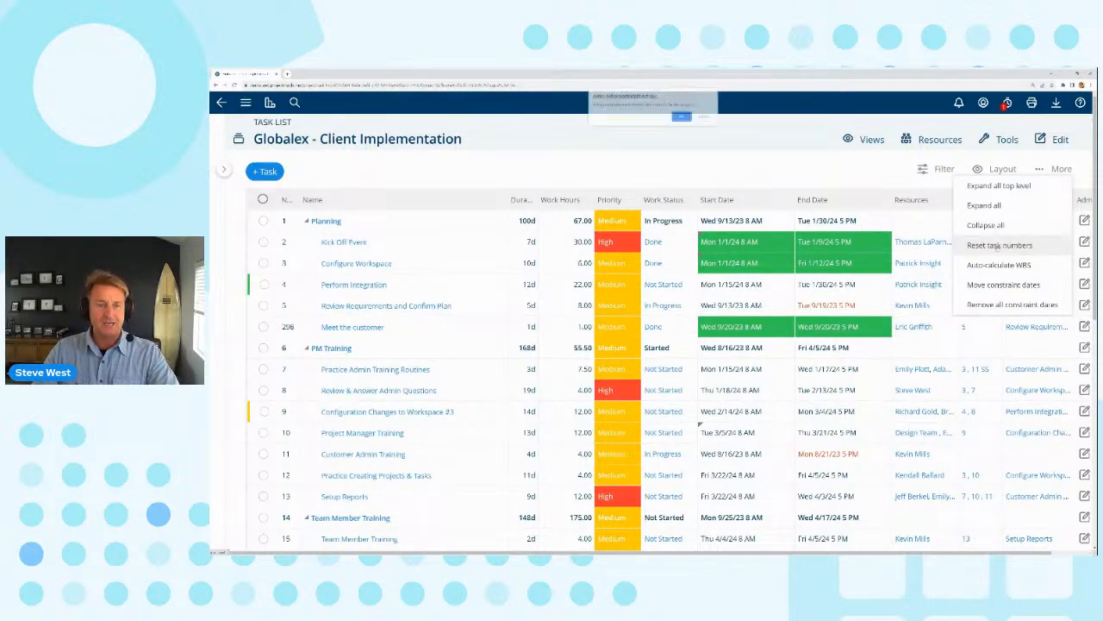
pyautogui.click(683, 120)
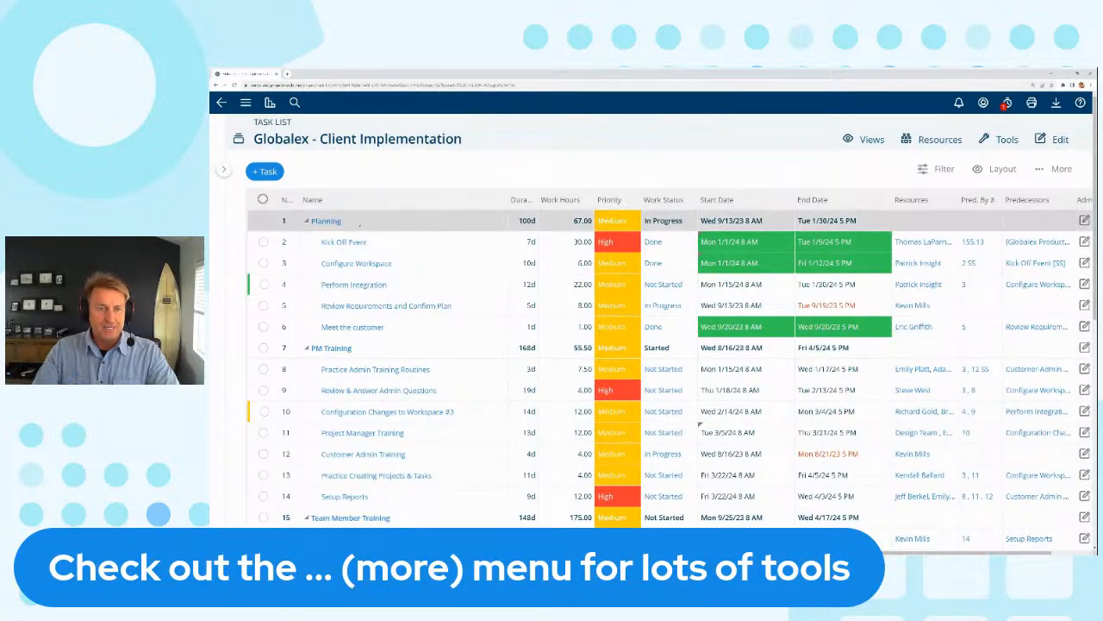
pyautogui.scroll(-3, 604, 370)
pyautogui.scroll(5, 366, 370)
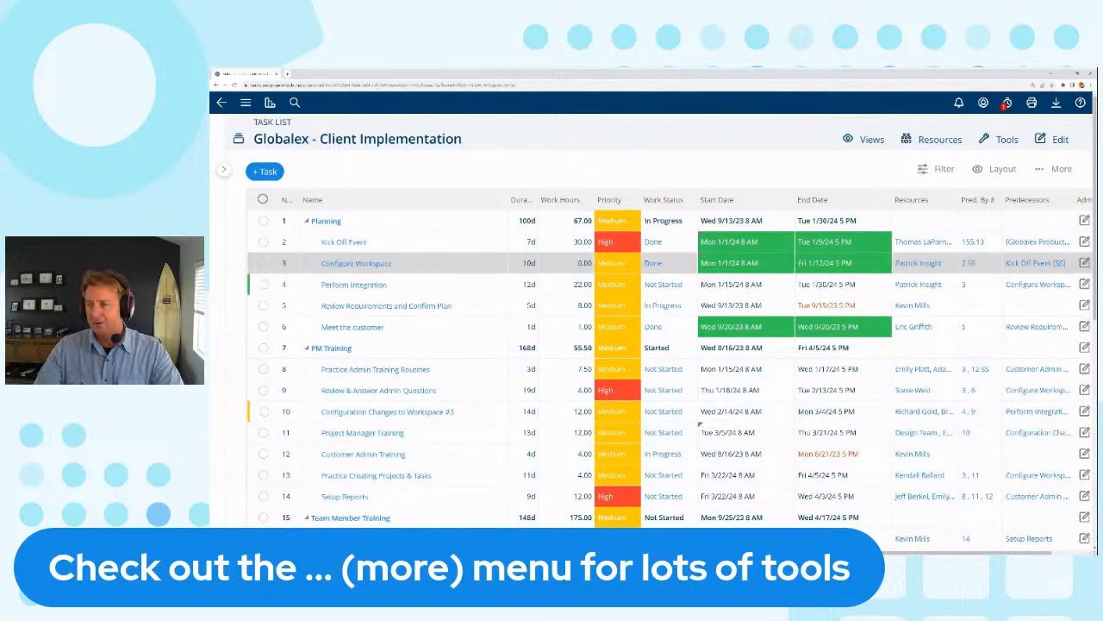
pyautogui.click(1062, 169)
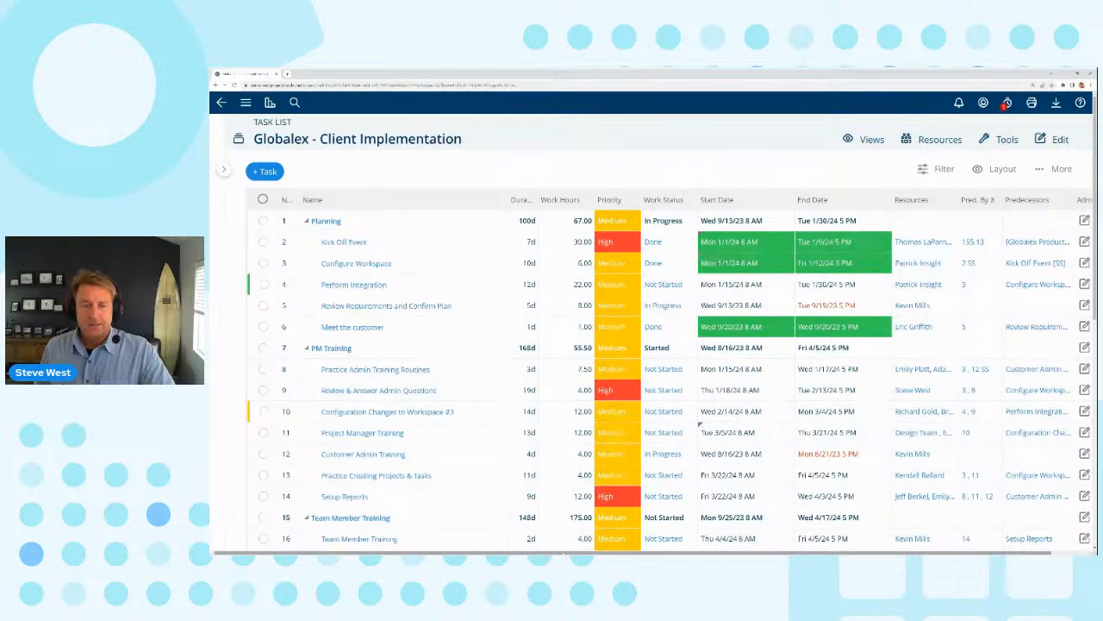
# Open the Perform Integration task for inline editing and cancel the edit.
pyautogui.moveTo(519, 552); pyautogui.dragTo(562, 545)
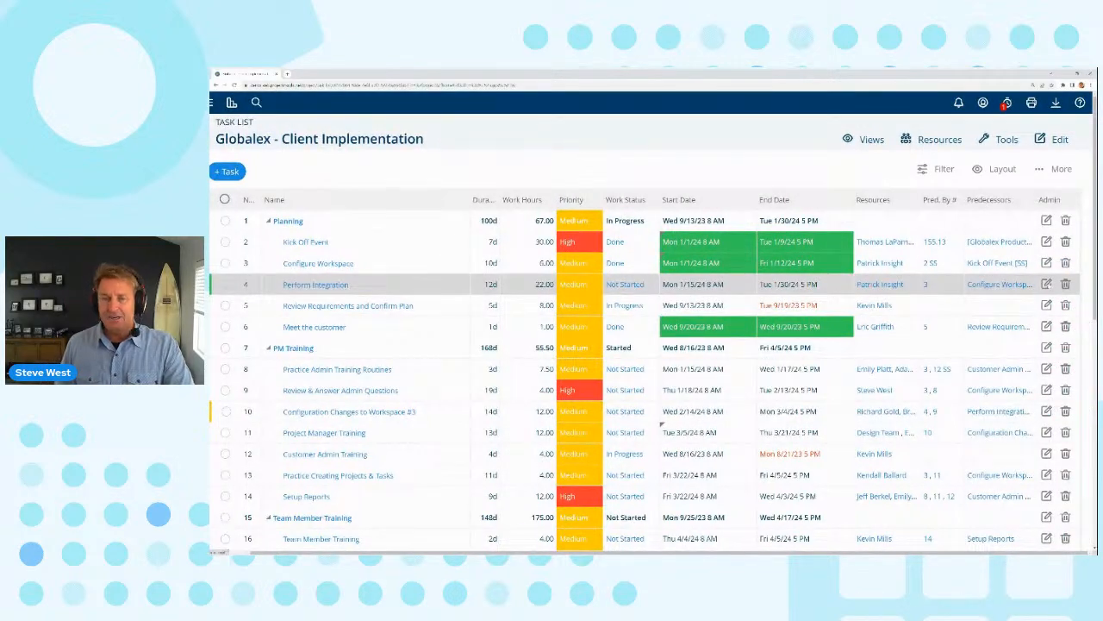
pyautogui.click(1048, 285)
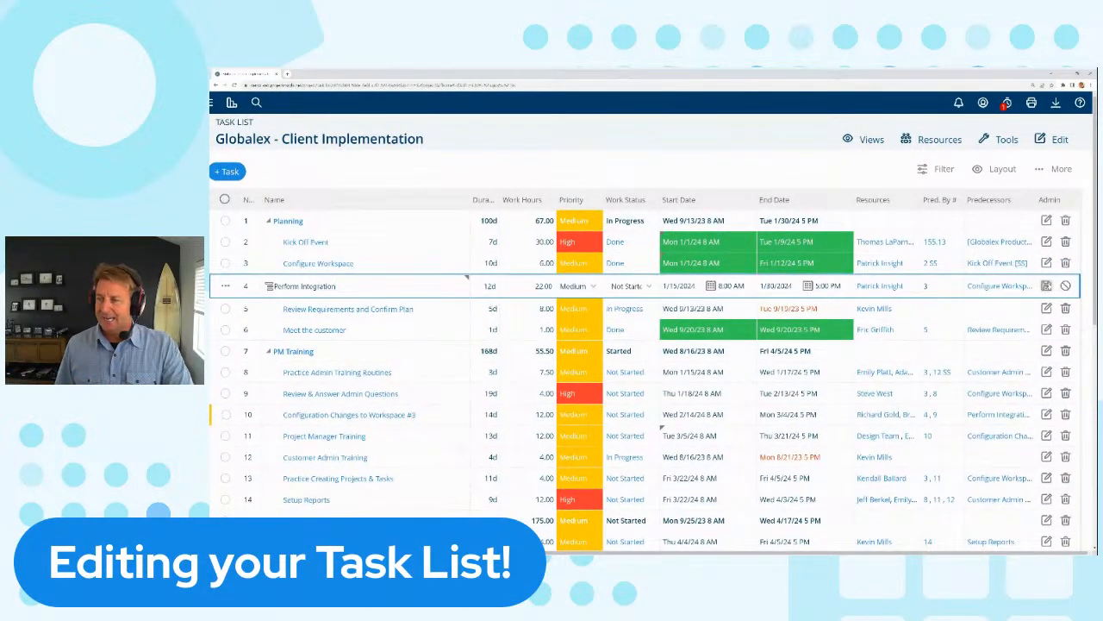
pyautogui.click(1065, 285)
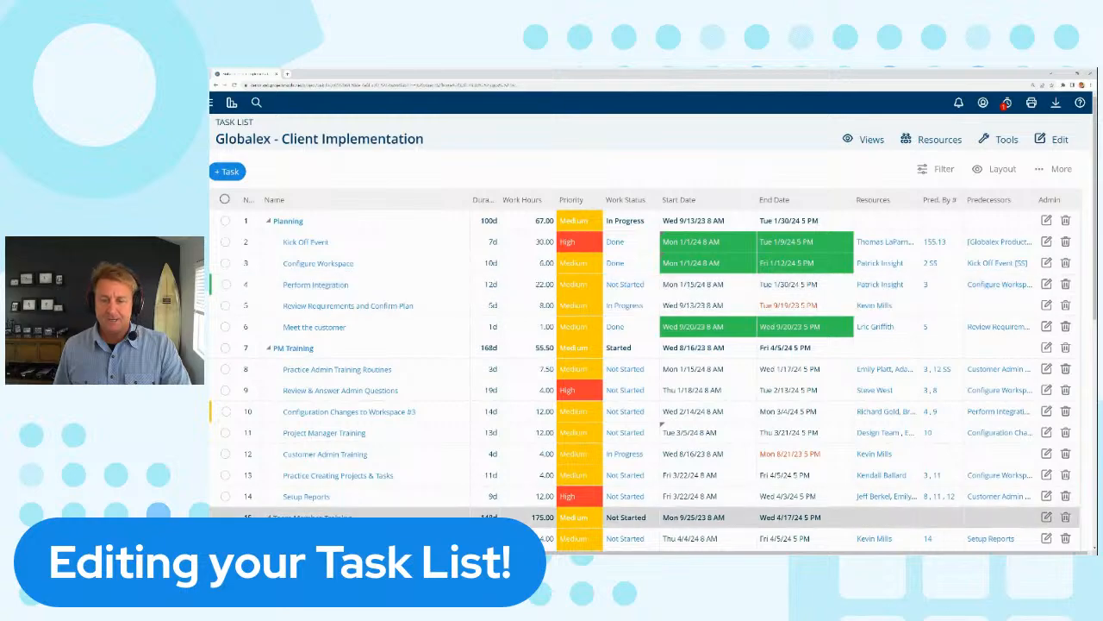
# Rename task 4 as "Perform Integration - Adding the Name" and save it by moving on to editing task 5.
pyautogui.click(432, 288)
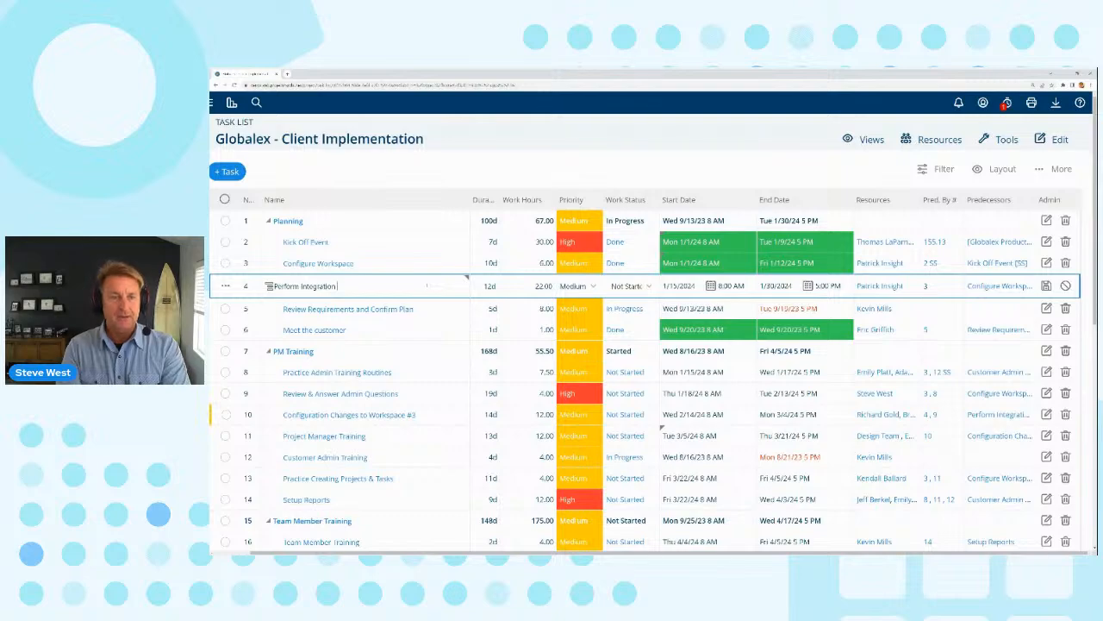
pyautogui.write('- New')
pyautogui.press('BackSpace')
pyautogui.press('BackSpace')
pyautogui.press('BackSpace')
pyautogui.write('Ad')
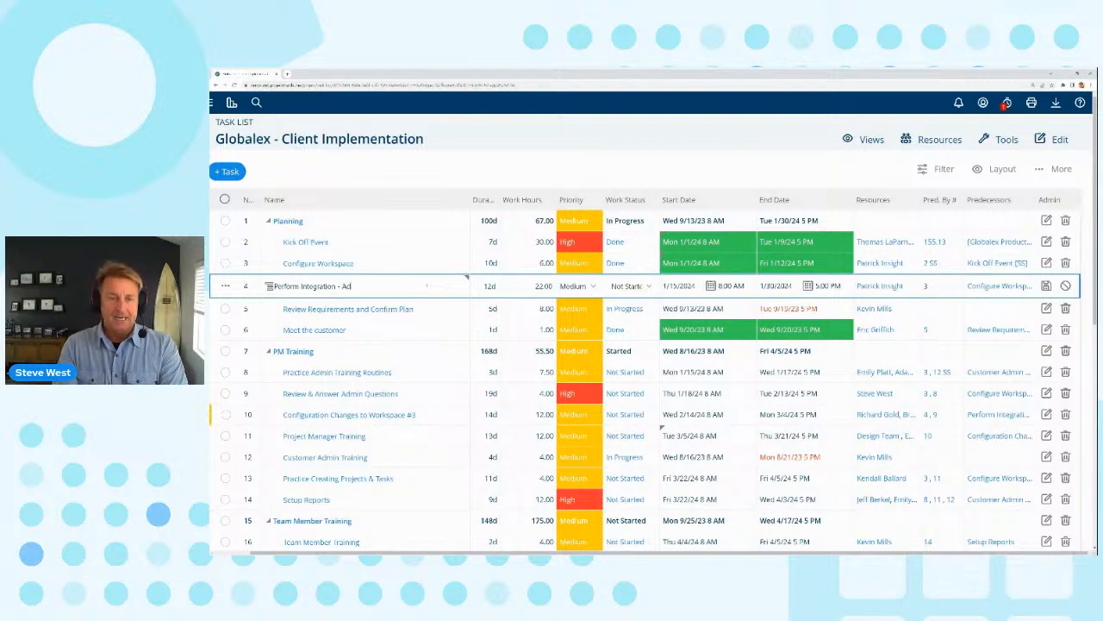
pyautogui.write('d ng the Name')
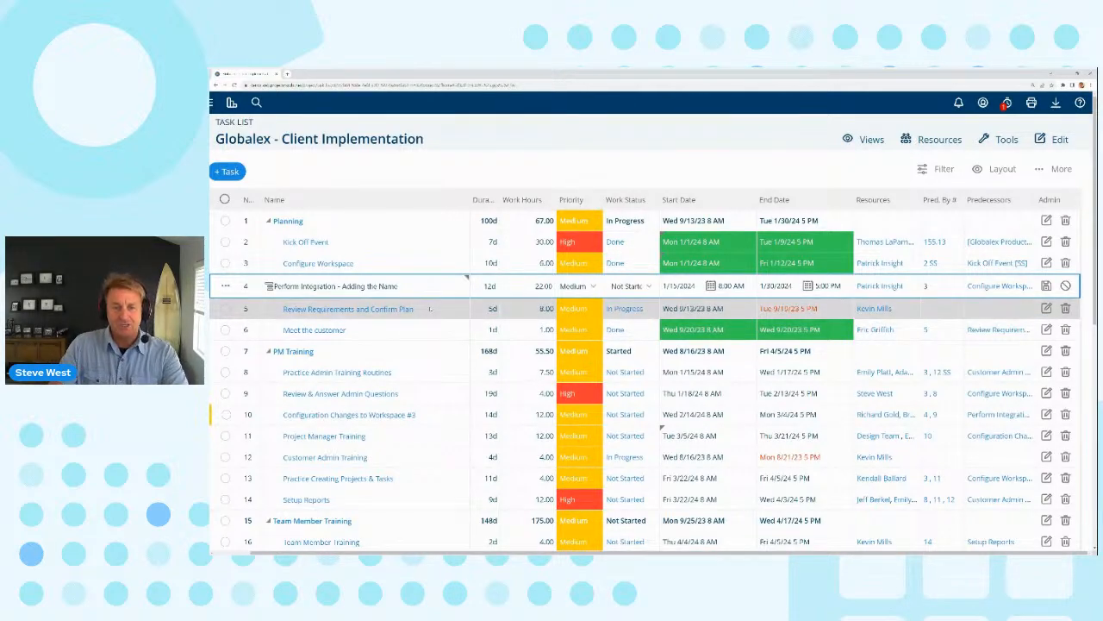
pyautogui.click(435, 309)
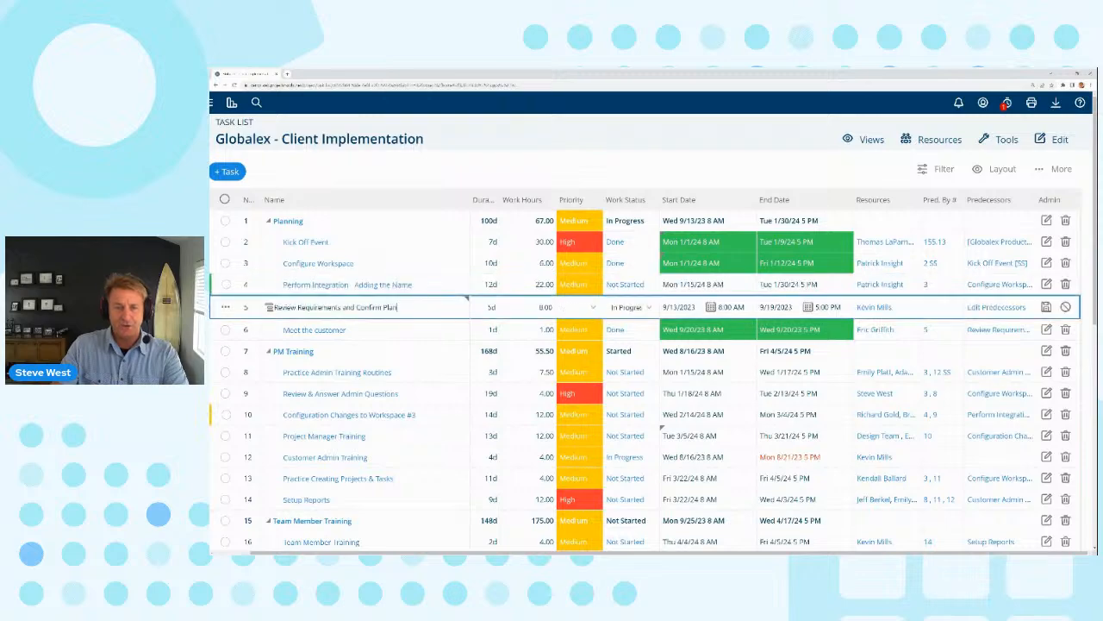
# Give the Review Requirements and Confirm Plan task the description "More instructions here." with the word "instructions" in bold.
pyautogui.click(436, 284)
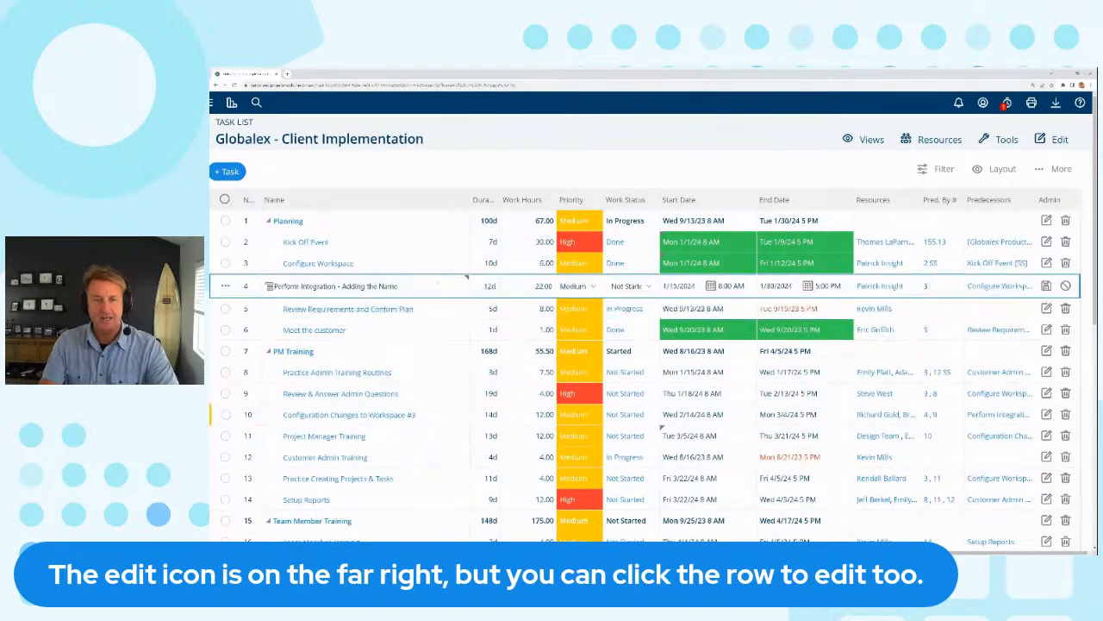
pyautogui.click(442, 308)
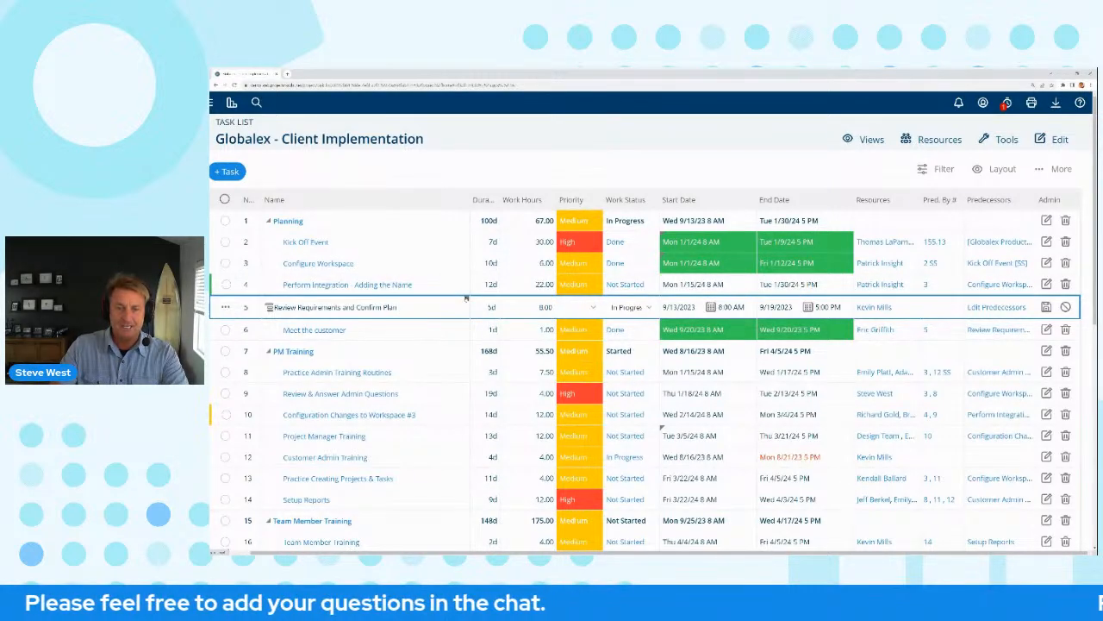
pyautogui.click(467, 300)
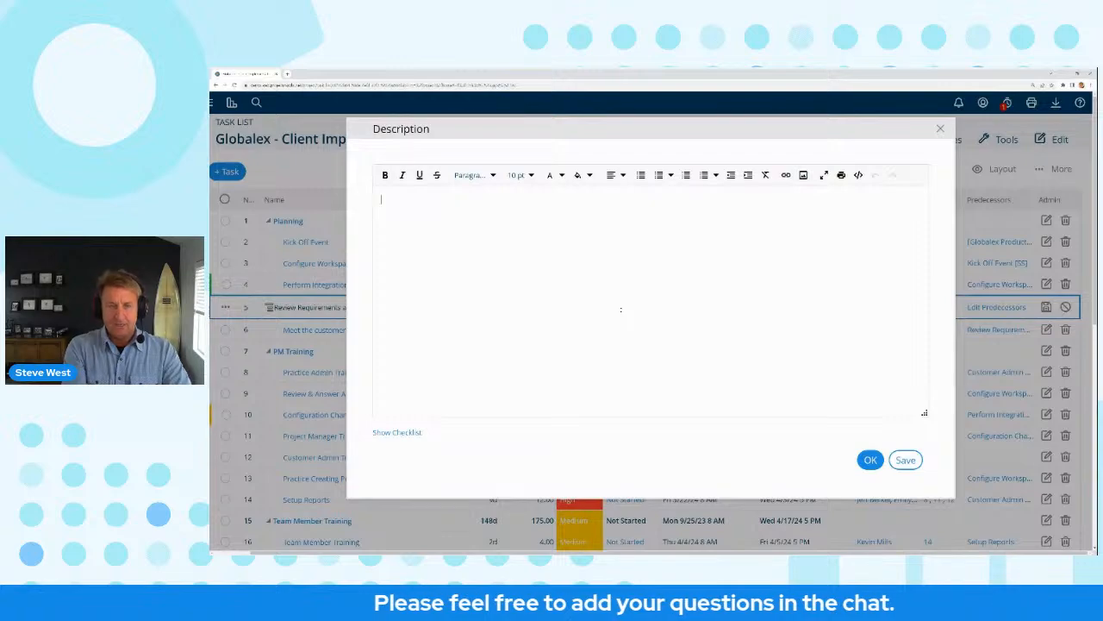
pyautogui.click(562, 286)
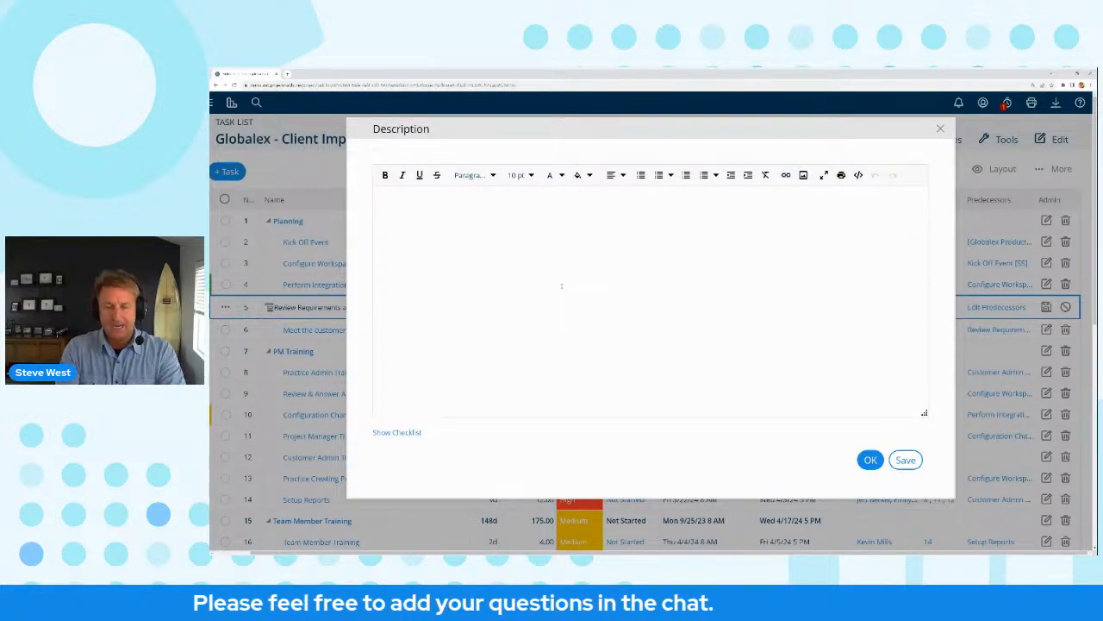
pyautogui.write('More')
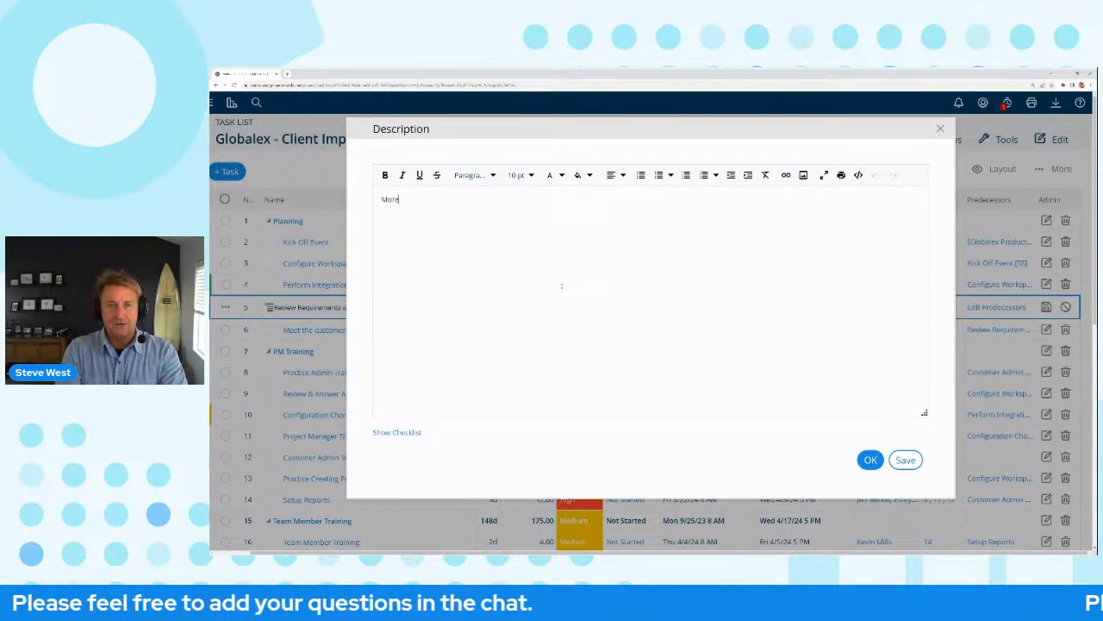
pyautogui.write(' Instructions here.')
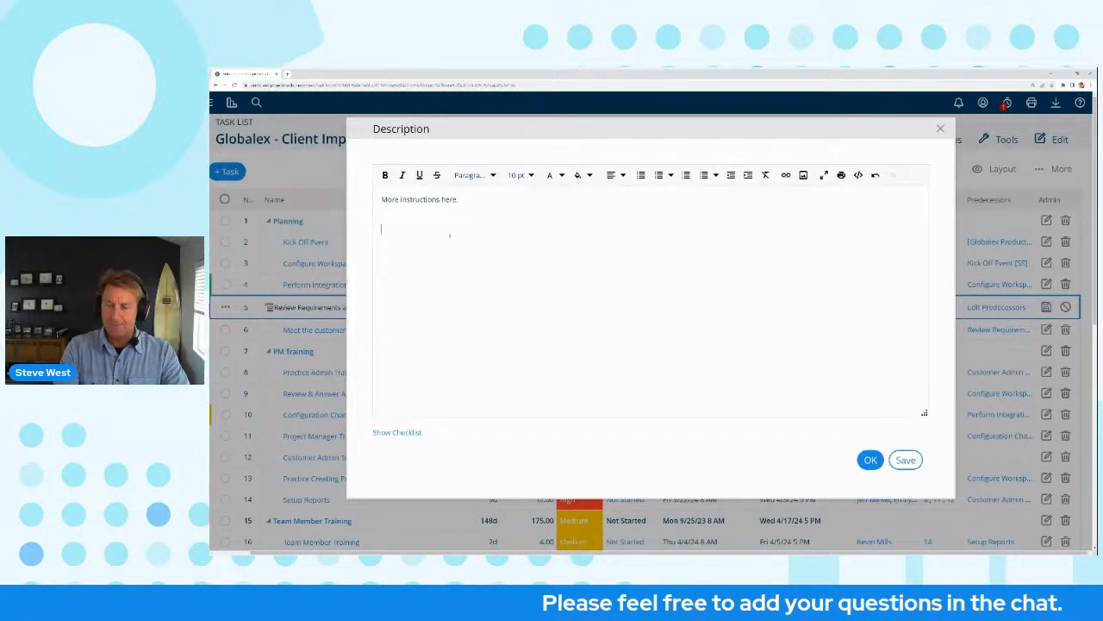
pyautogui.doubleClick(423, 199)
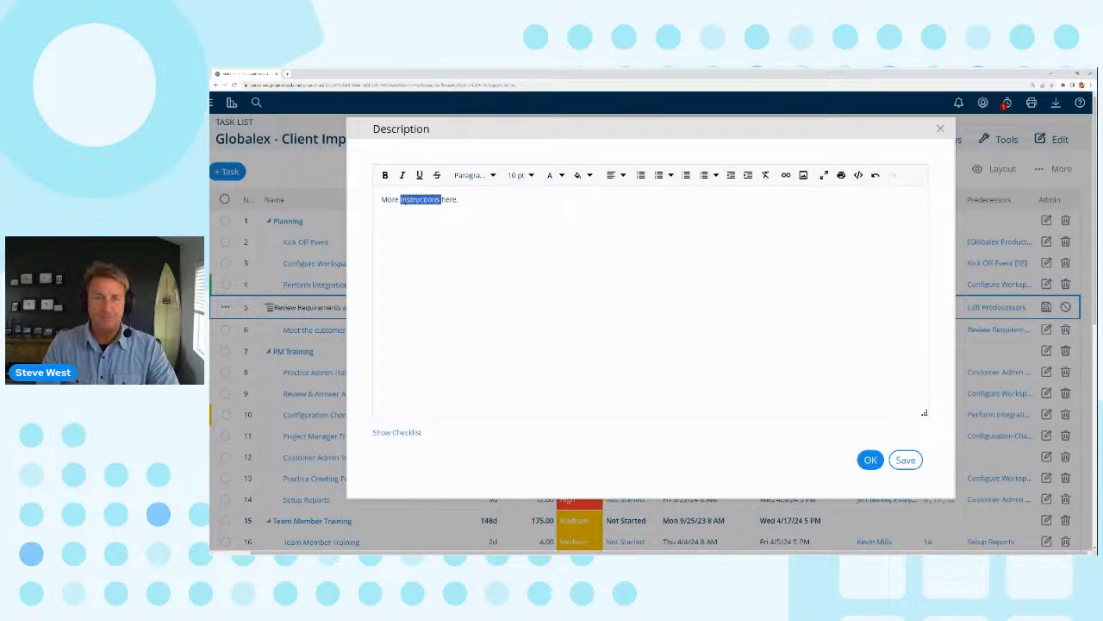
pyautogui.click(384, 175)
pyautogui.click(382, 229)
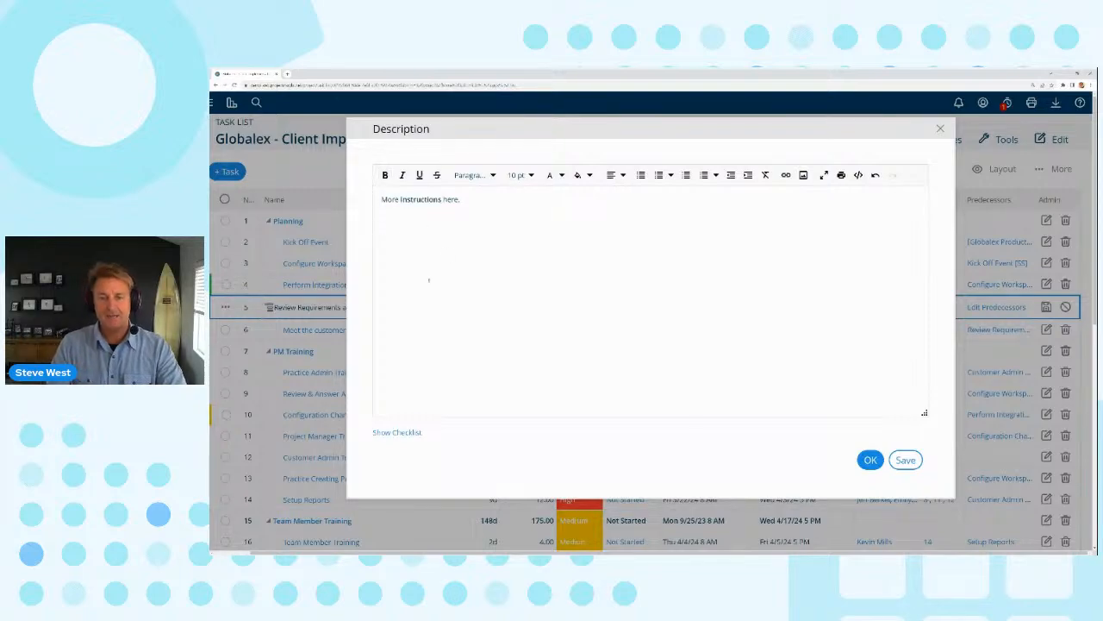
# Show the checklist in the task description and enter "Step 1" as its first item.
pyautogui.scroll(-1, 676, 293)
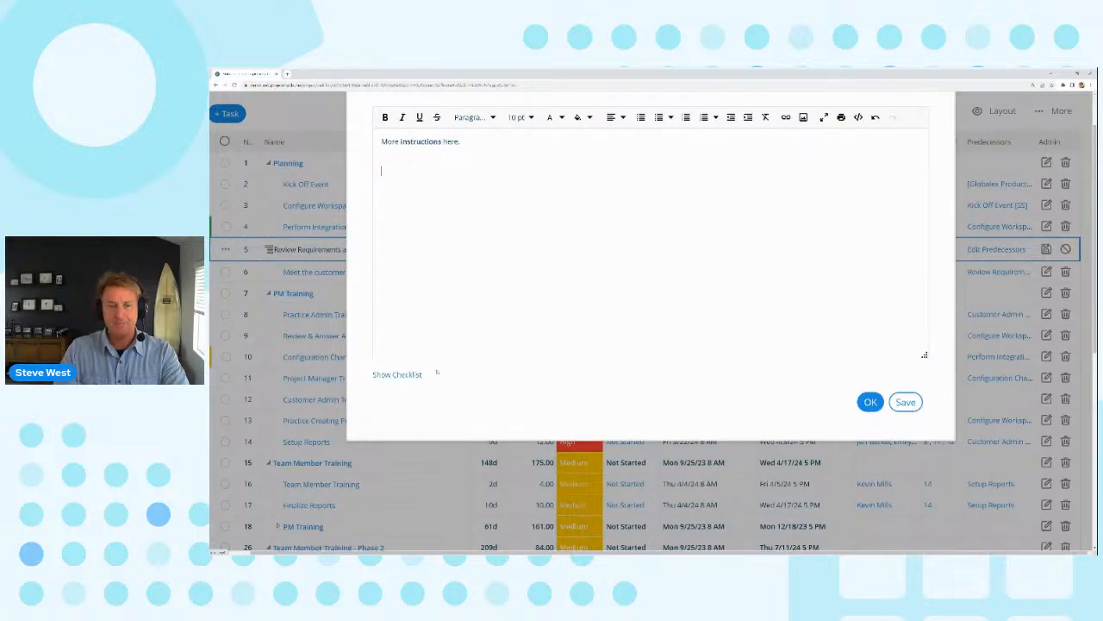
pyautogui.scroll(1, 403, 384)
pyautogui.click(398, 431)
pyautogui.scroll(-1, 457, 397)
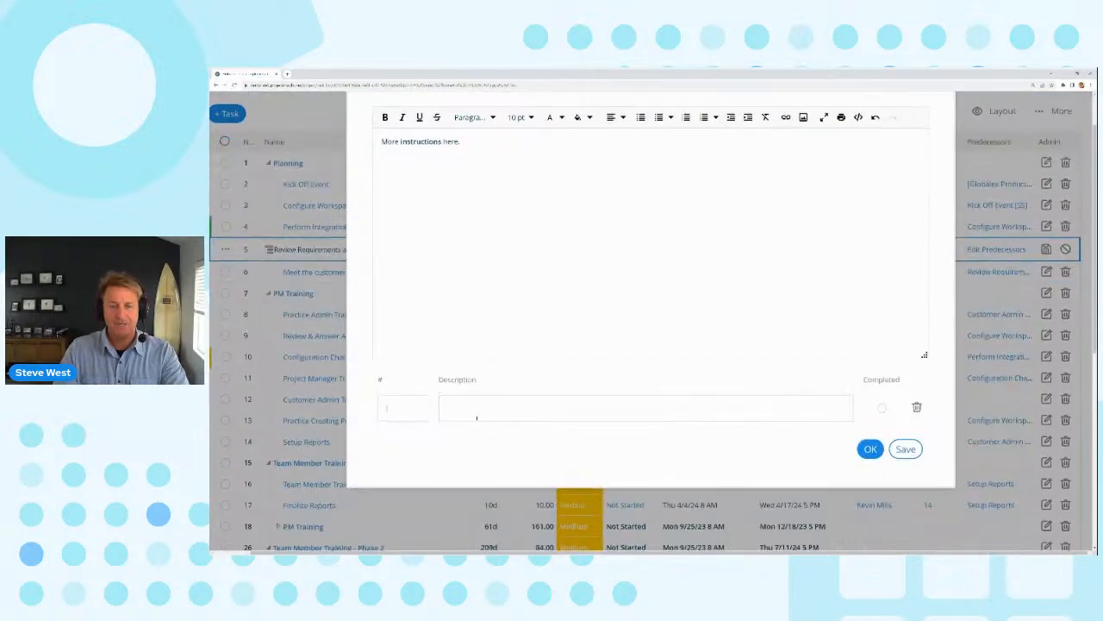
pyautogui.click(457, 401)
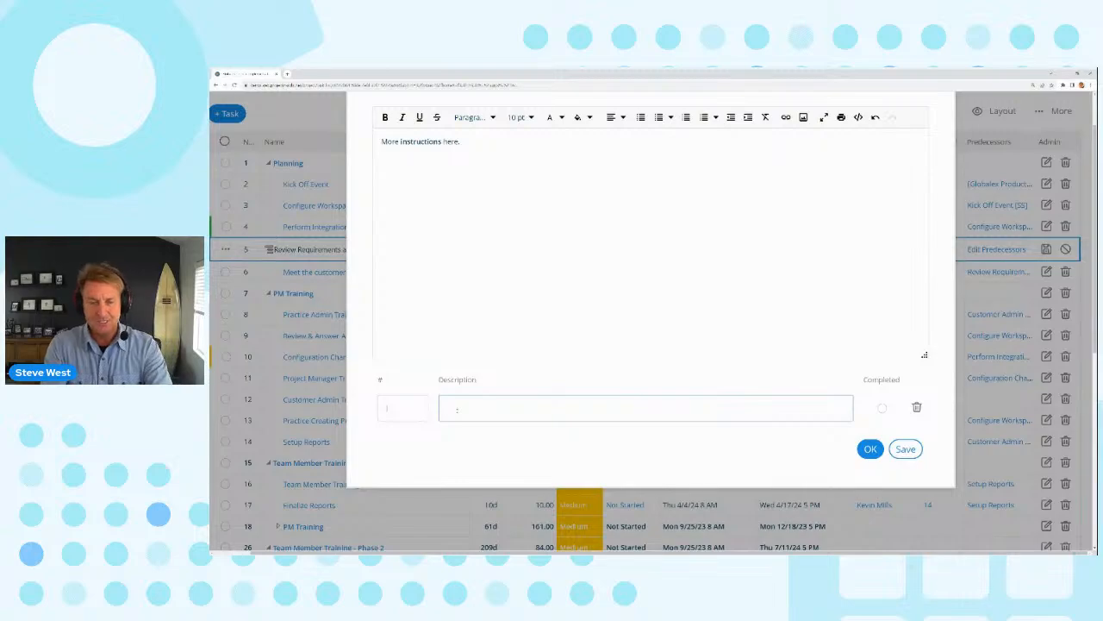
pyautogui.write('Step 1')
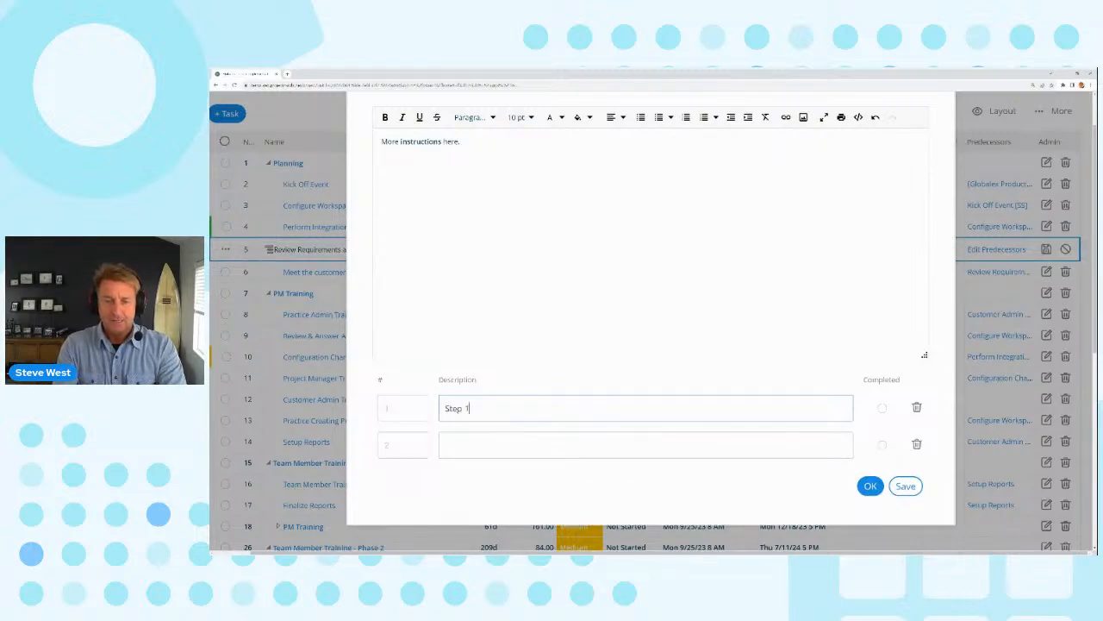
# Add "Step 2" and "Step 3" as the second and third checklist items.
pyautogui.press('Tab')
pyautogui.write('Tsep')
pyautogui.press('BackSpace')
pyautogui.press('BackSpace')
pyautogui.press('BackSpace')
pyautogui.write('tep 2')
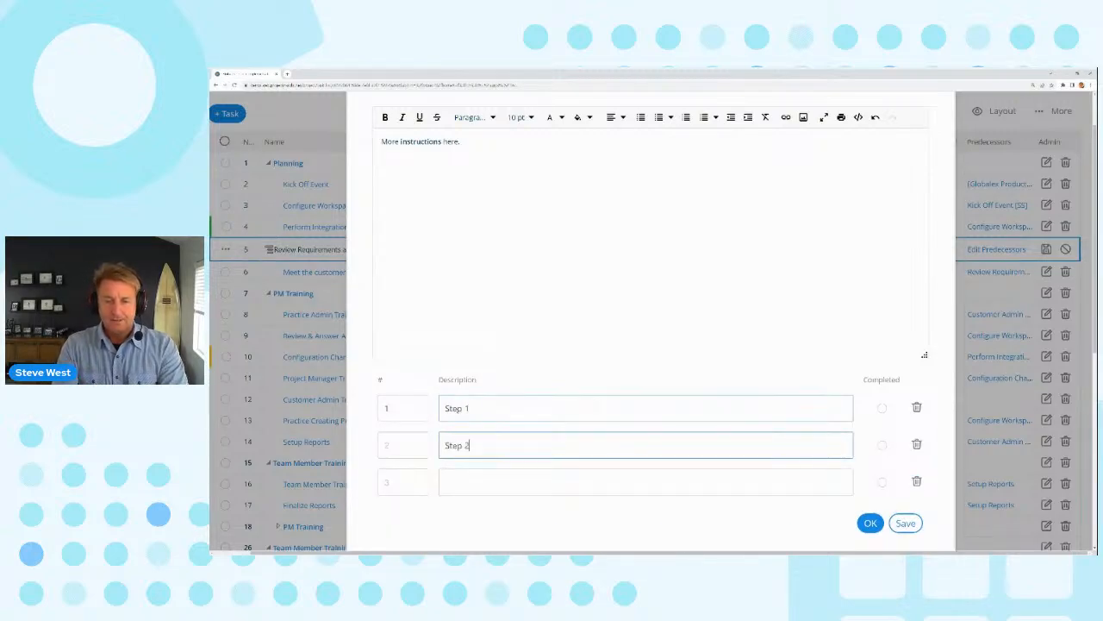
pyautogui.press('Tab')
pyautogui.write('Step 3')
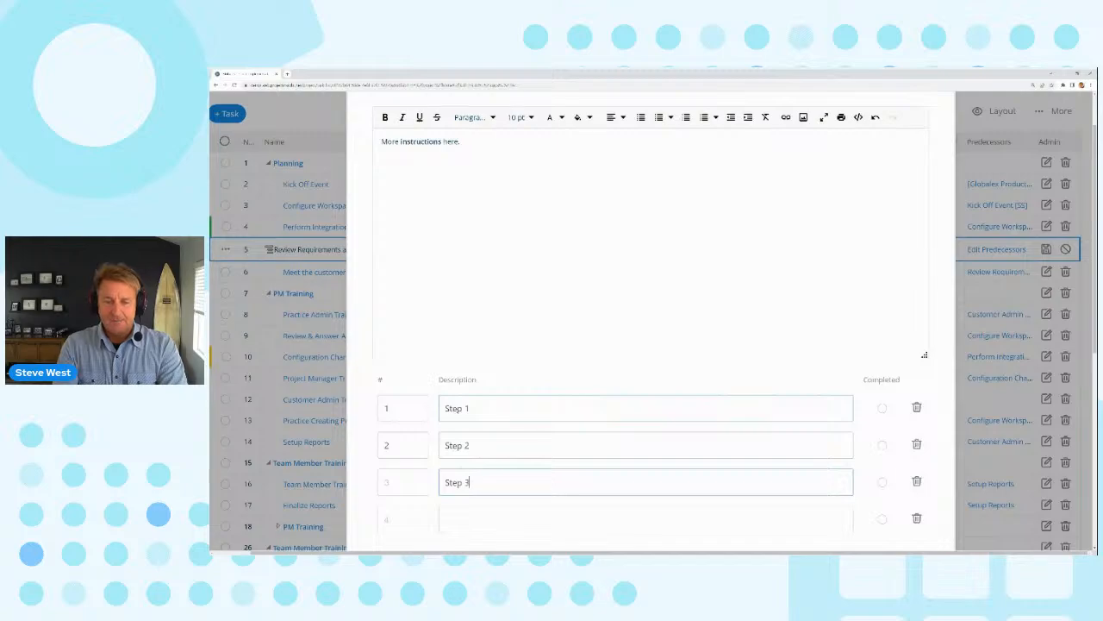
pyautogui.scroll(-1, 644, 322)
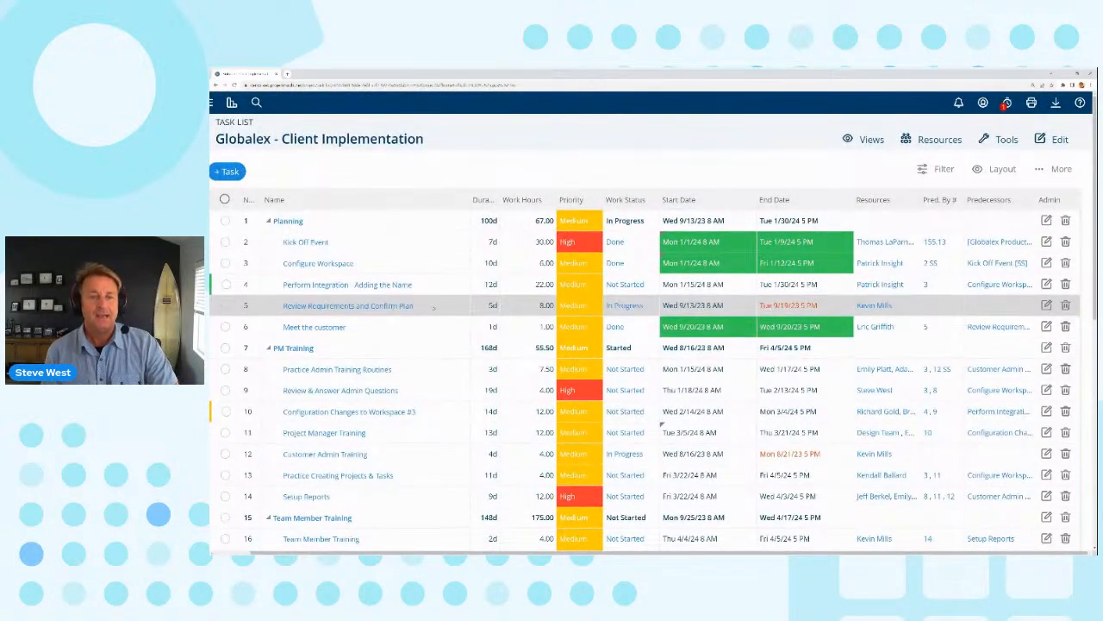
# Reopen the description of Review Requirements and Confirm Plan to review its instructions and checklist, and return to the task row.
pyautogui.click(466, 301)
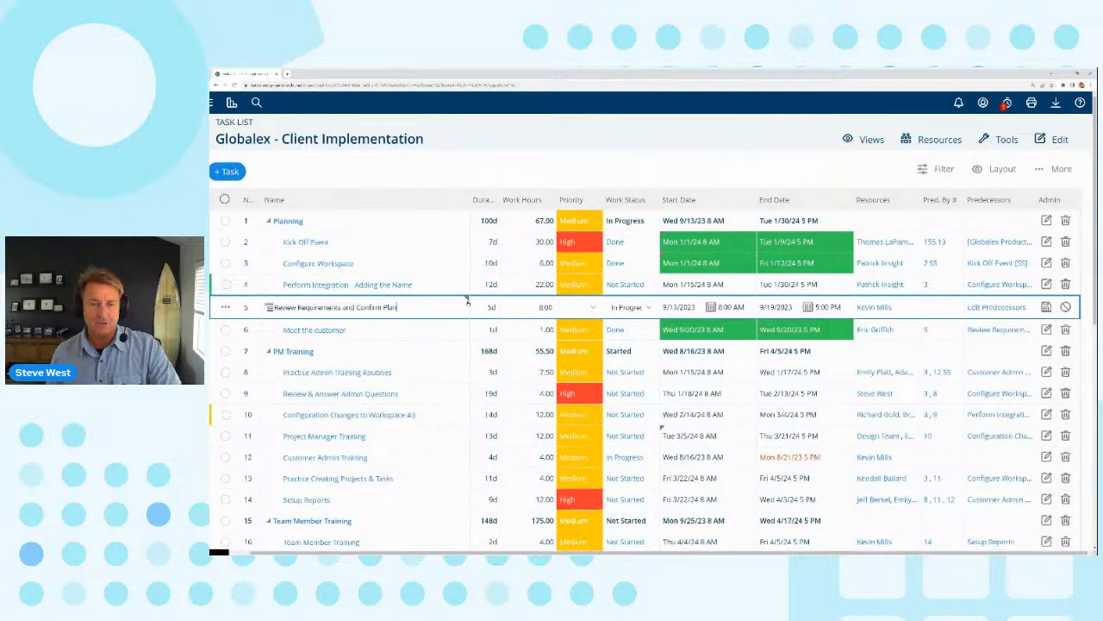
pyautogui.click(269, 307)
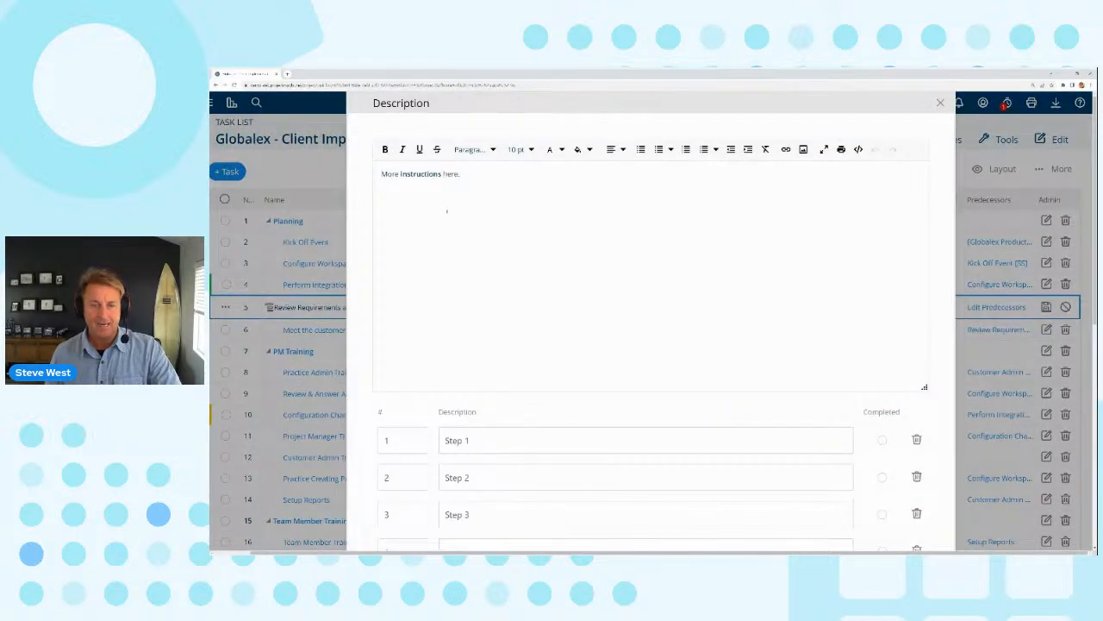
pyautogui.click(940, 103)
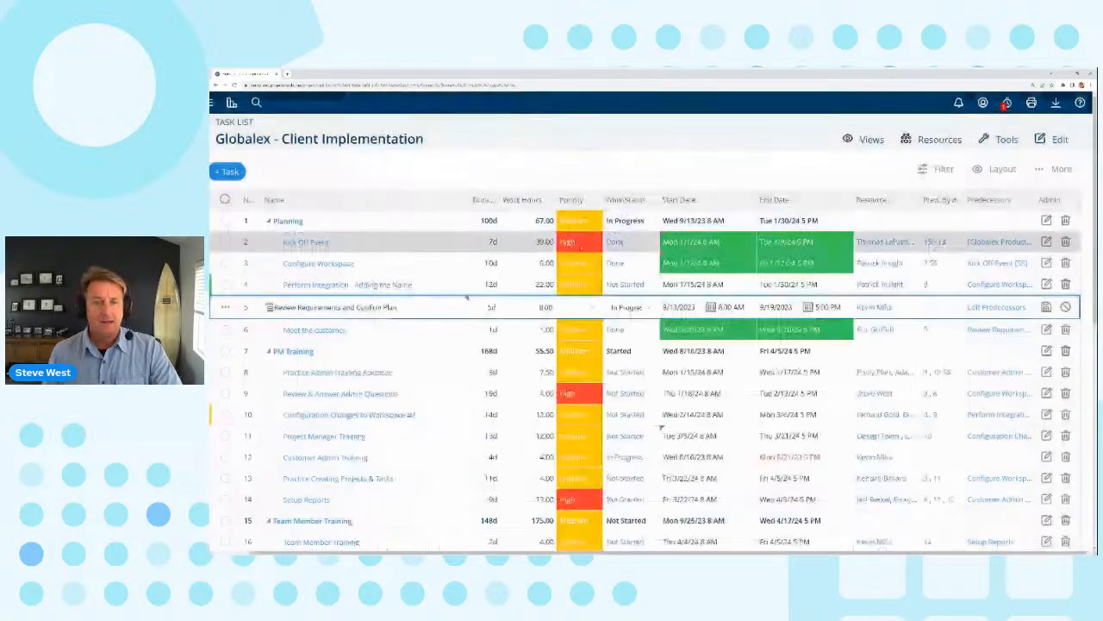
pyautogui.click(468, 300)
pyautogui.scroll(-3, 802, 392)
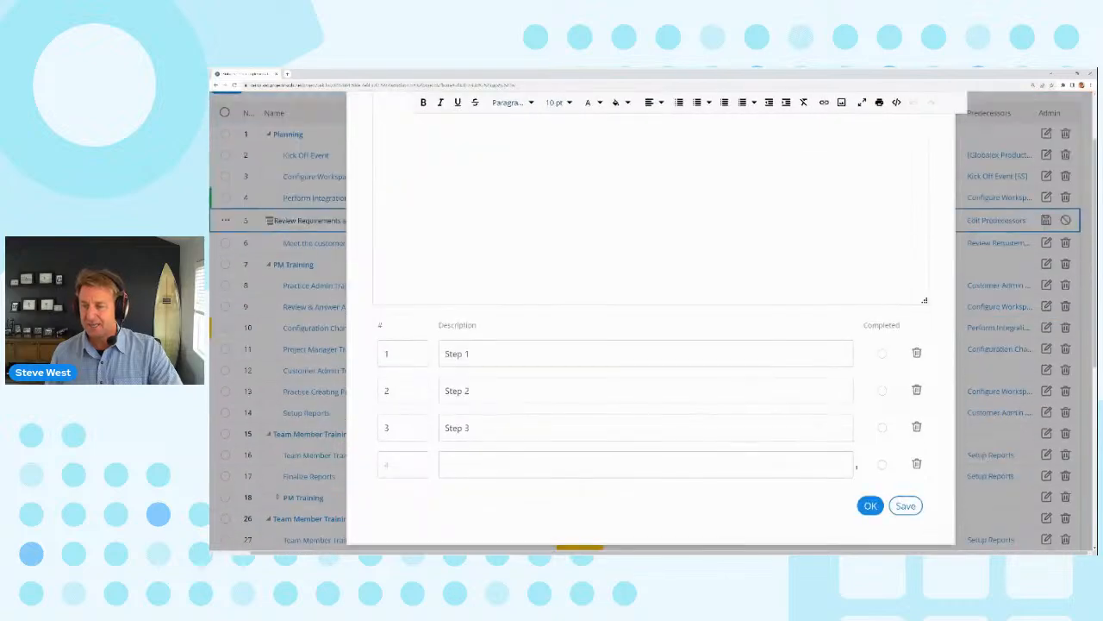
pyautogui.click(871, 504)
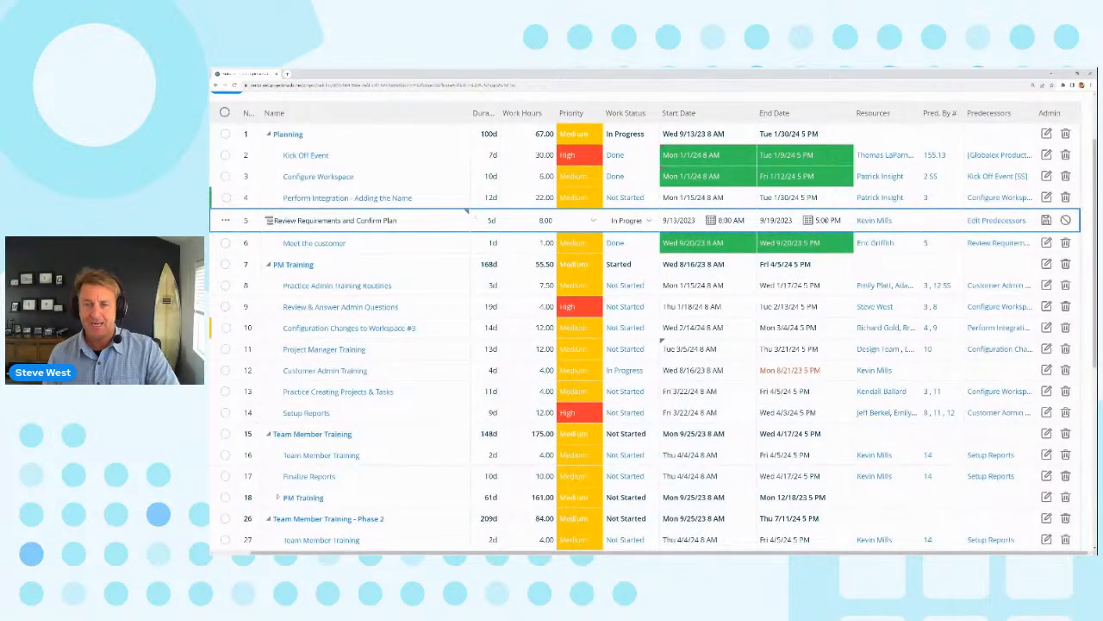
# Set the duration of Review Requirements and Confirm Plan to 6d and save the task.
pyautogui.moveTo(488, 220); pyautogui.dragTo(495, 219)
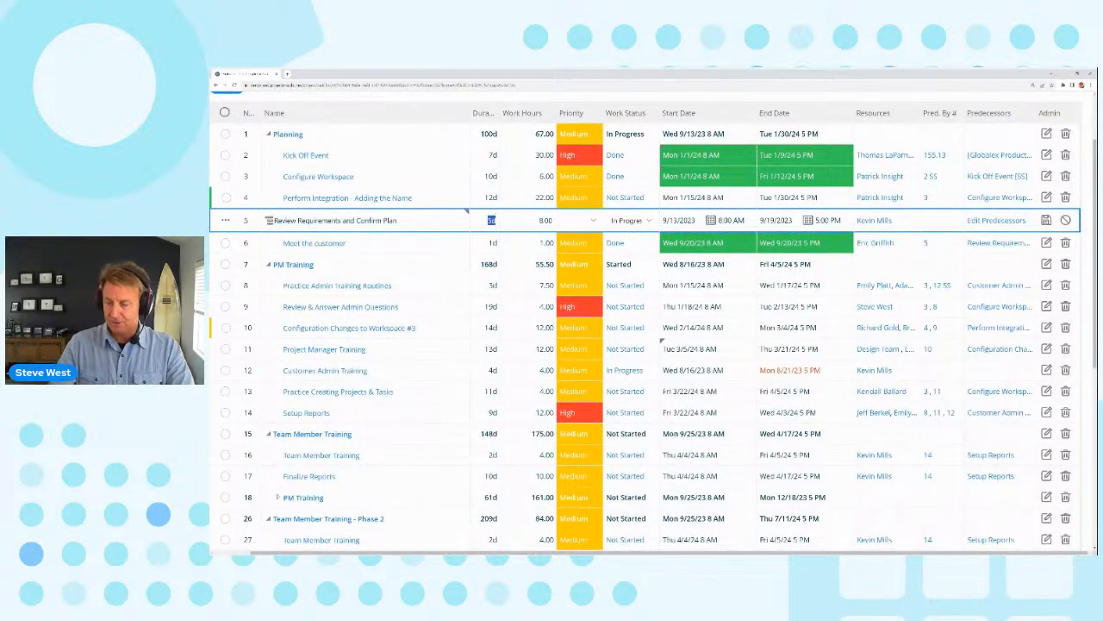
pyautogui.write('6d')
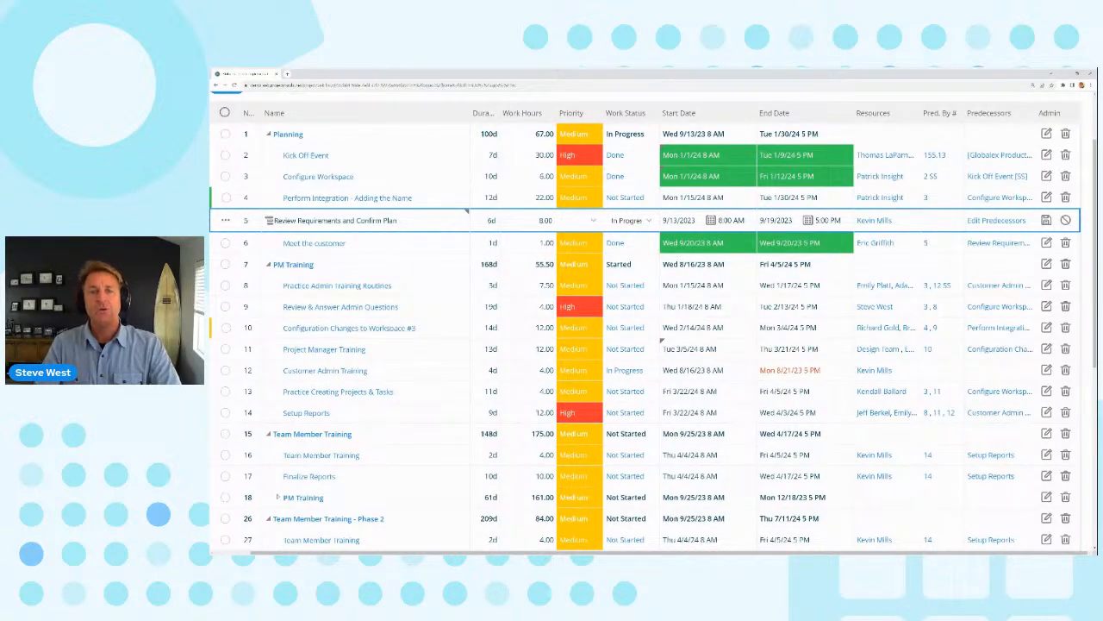
pyautogui.rightClick(438, 223)
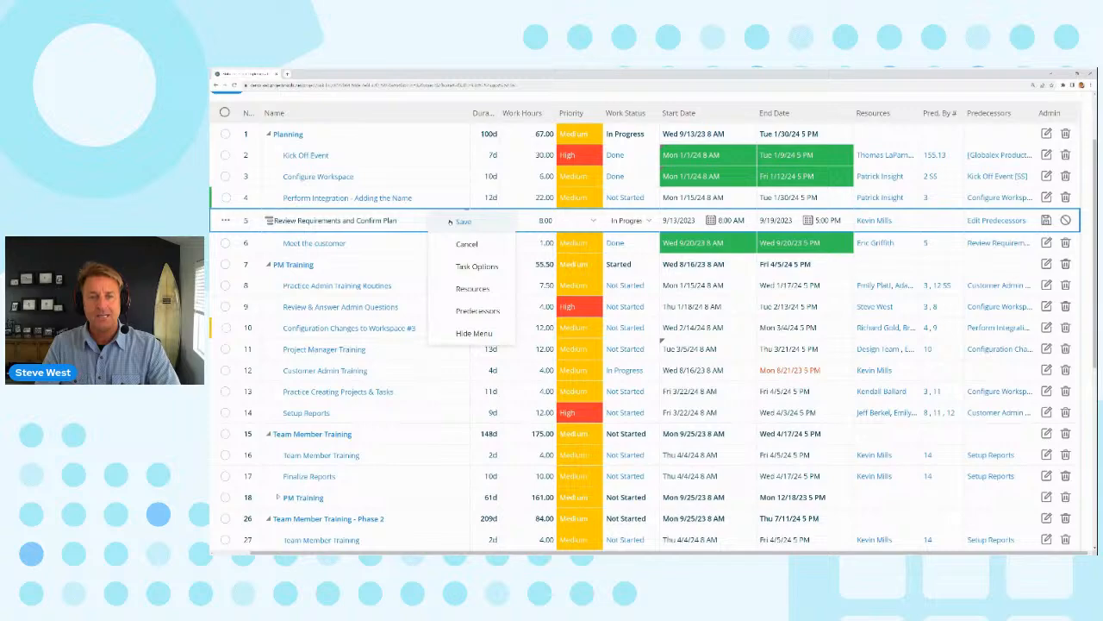
pyautogui.click(461, 222)
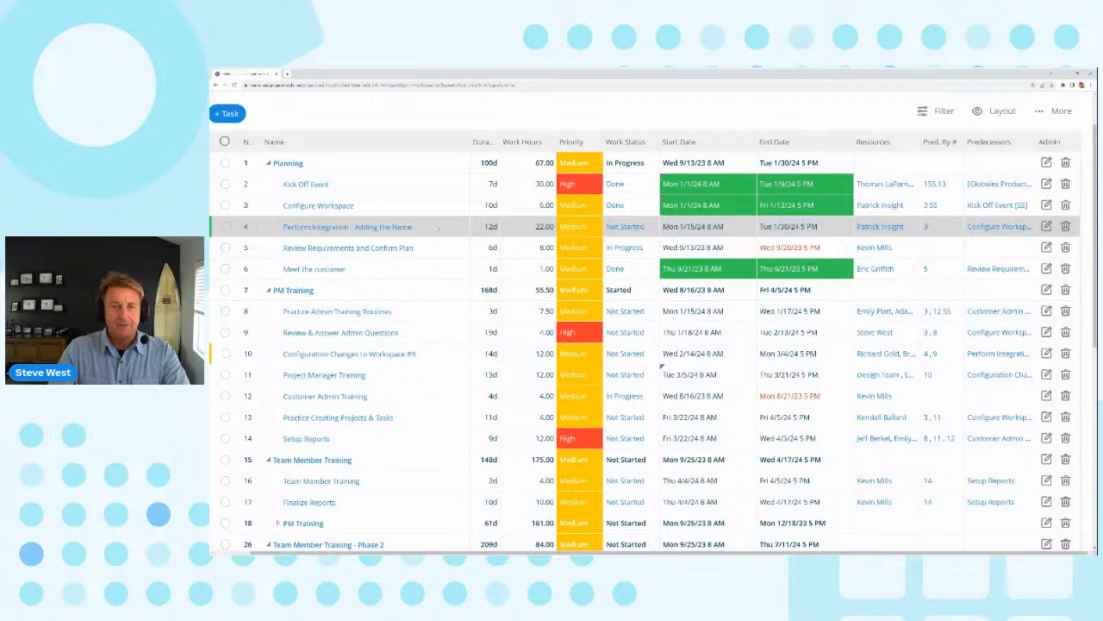
# Insert a new successor task directly after "Perform Integration - Adding the Name".
pyautogui.rightClick(438, 228)
pyautogui.moveTo(456, 249)
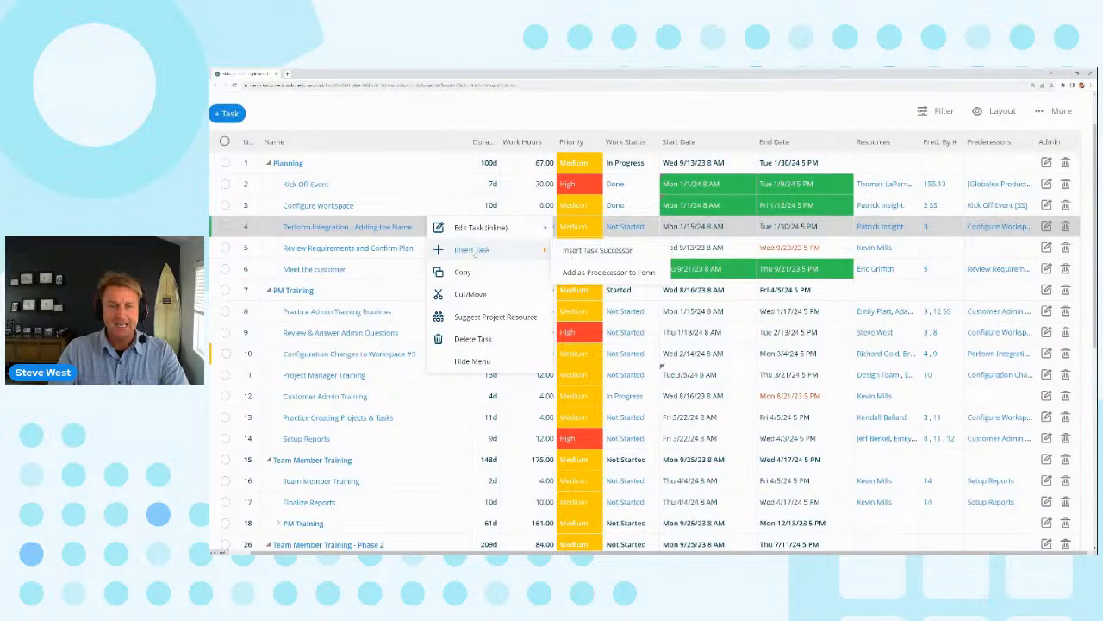
pyautogui.click(586, 251)
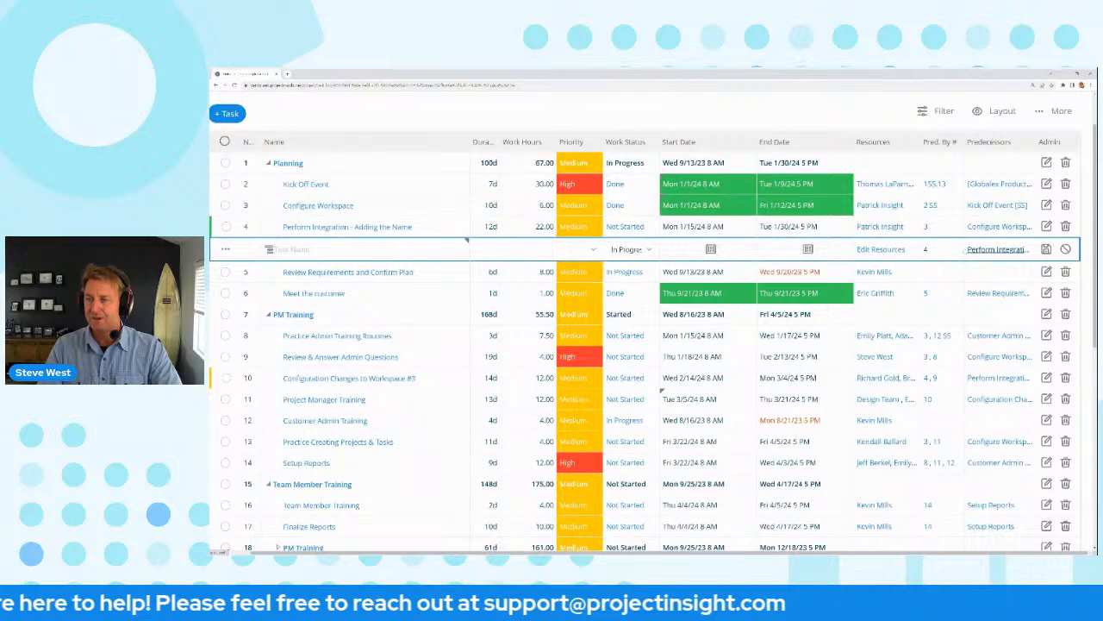
# Name the new task "After Perform Integration".
pyautogui.click(379, 248)
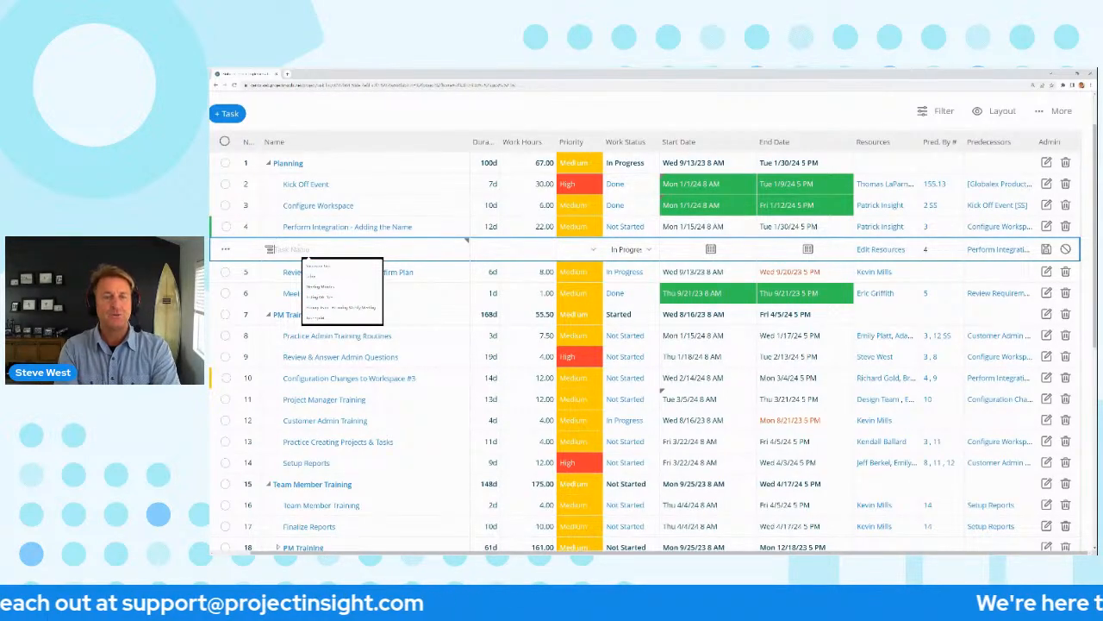
pyautogui.write('A')
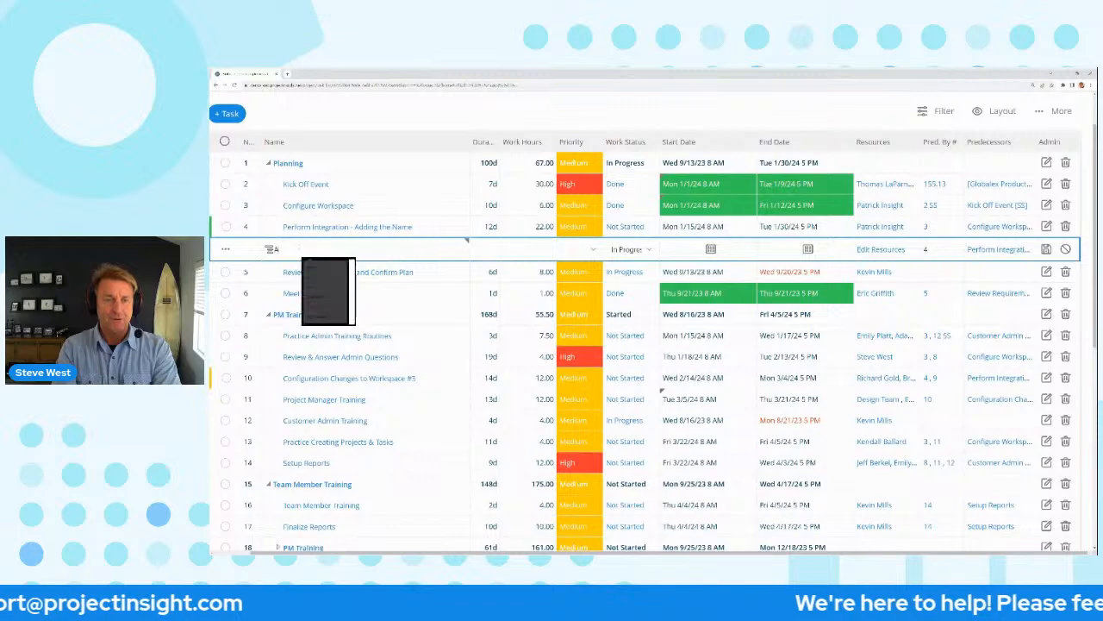
pyautogui.write('fter Perfor')
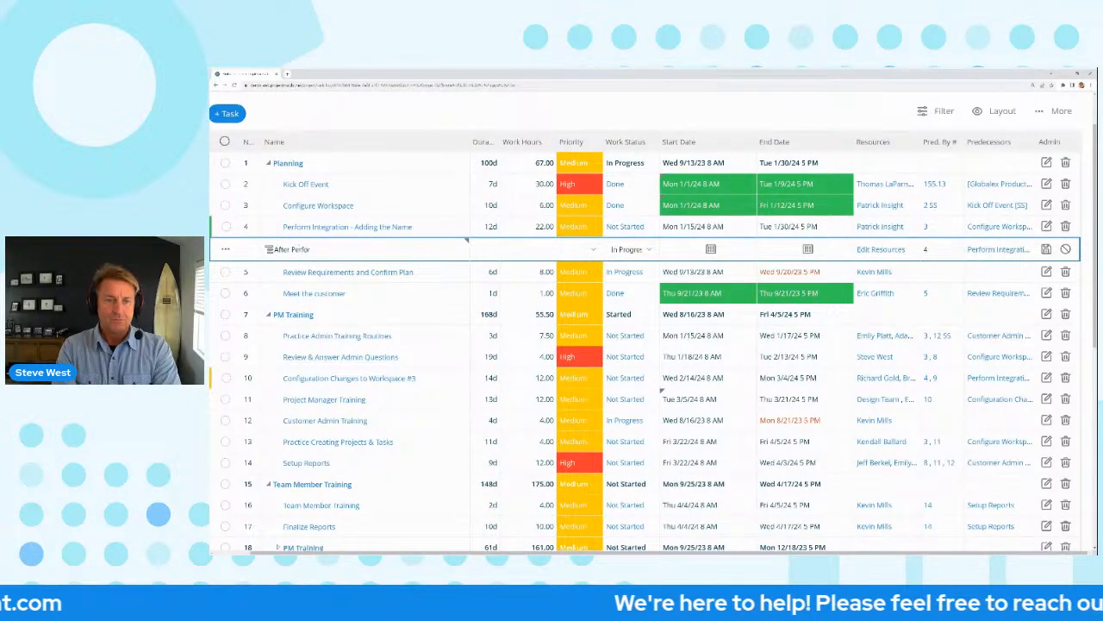
pyautogui.write('m Integration')
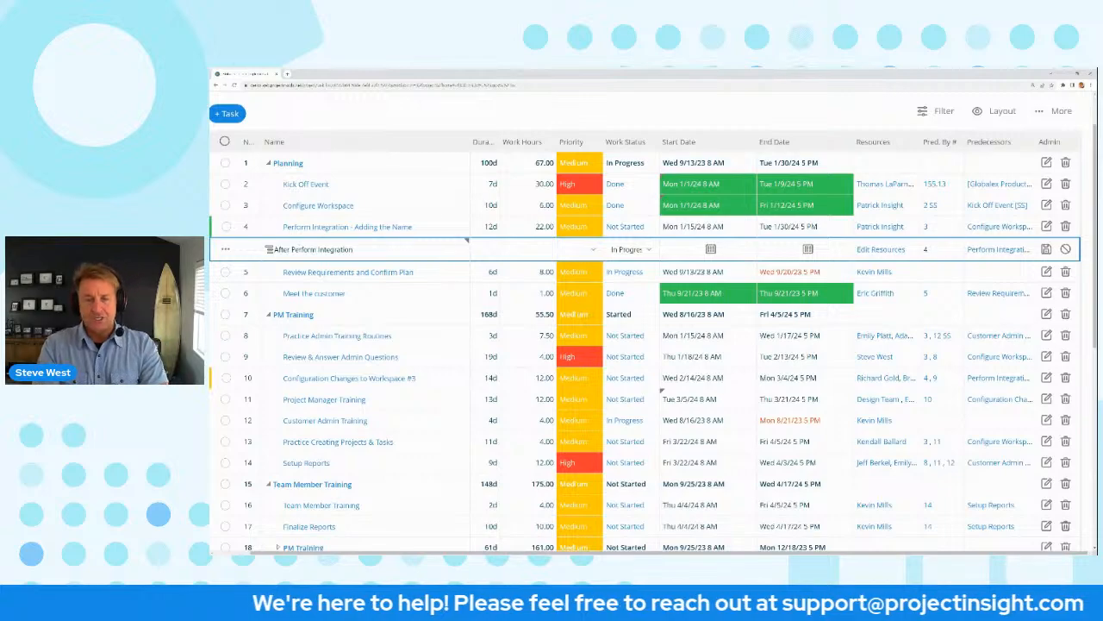
pyautogui.press('Tab')
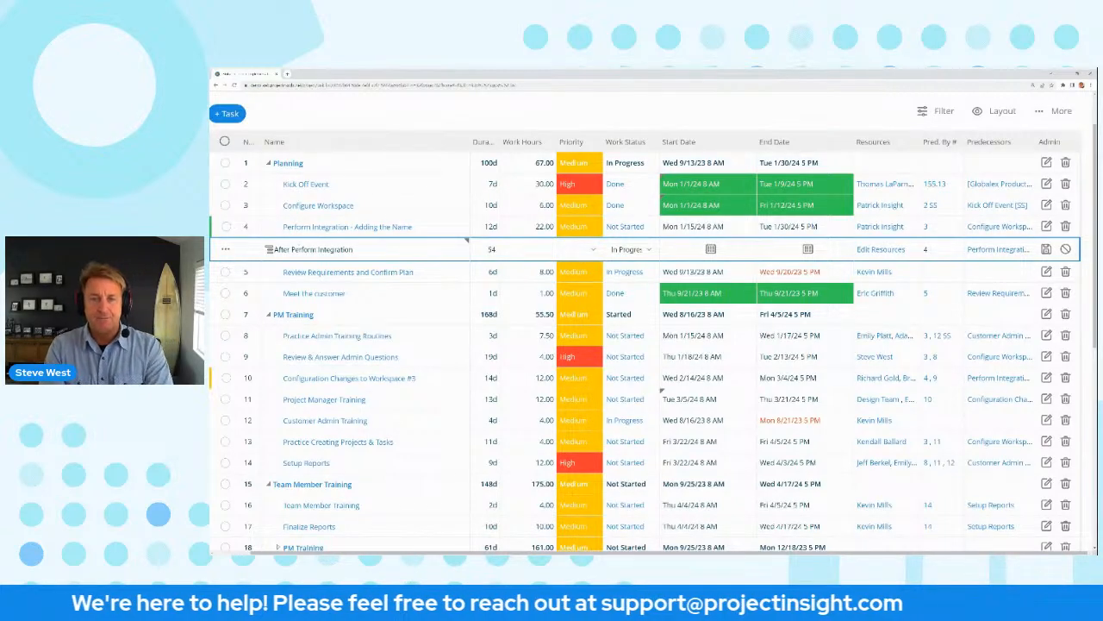
# Set the duration of After Perform Integration to 5 days and its work hours to 4.
pyautogui.write('5')
pyautogui.press('Tab')
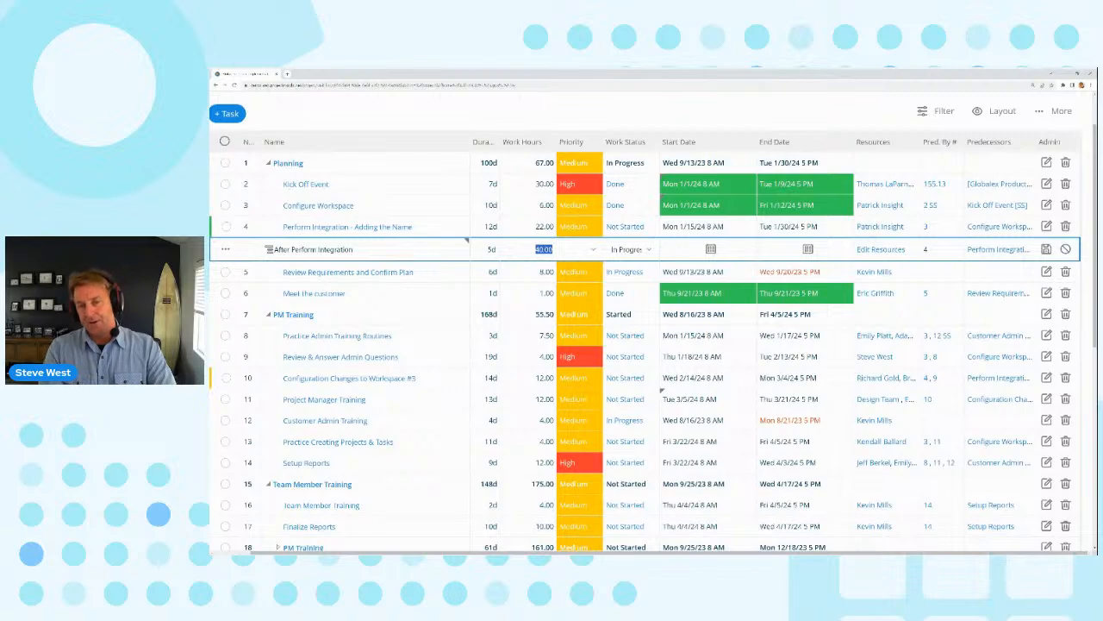
pyautogui.hotkey('shift', 'Tab')
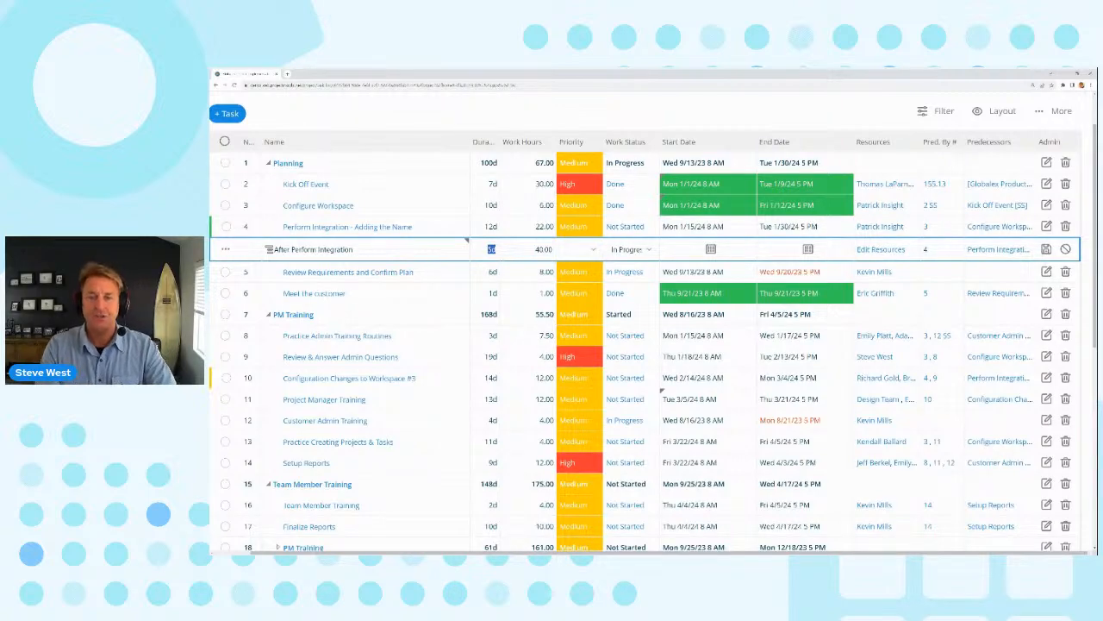
pyautogui.click(527, 250)
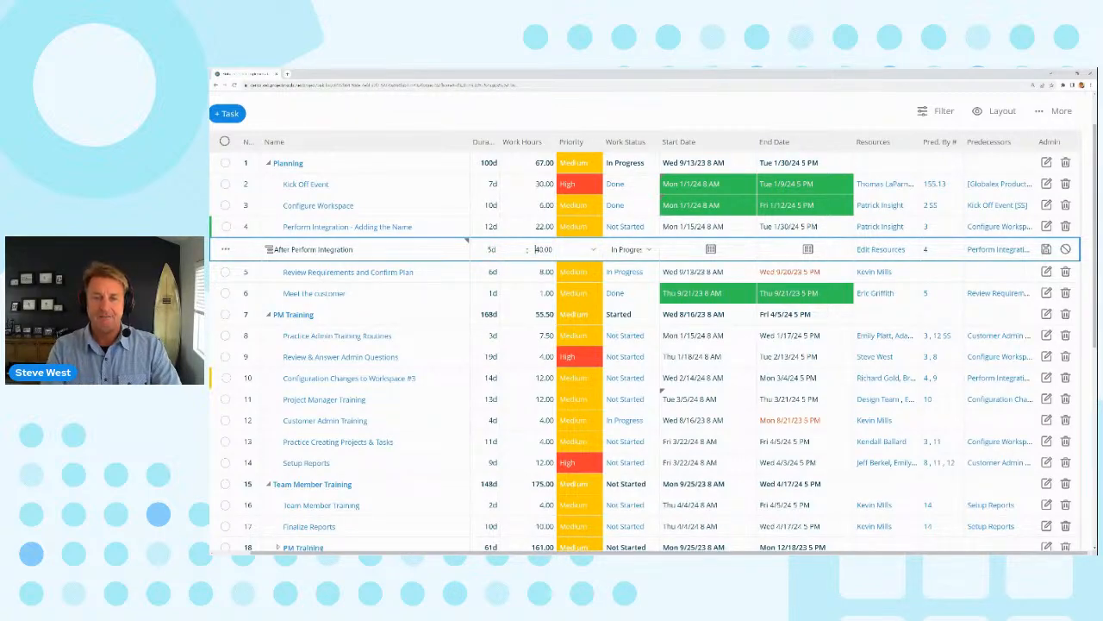
pyautogui.click(536, 249)
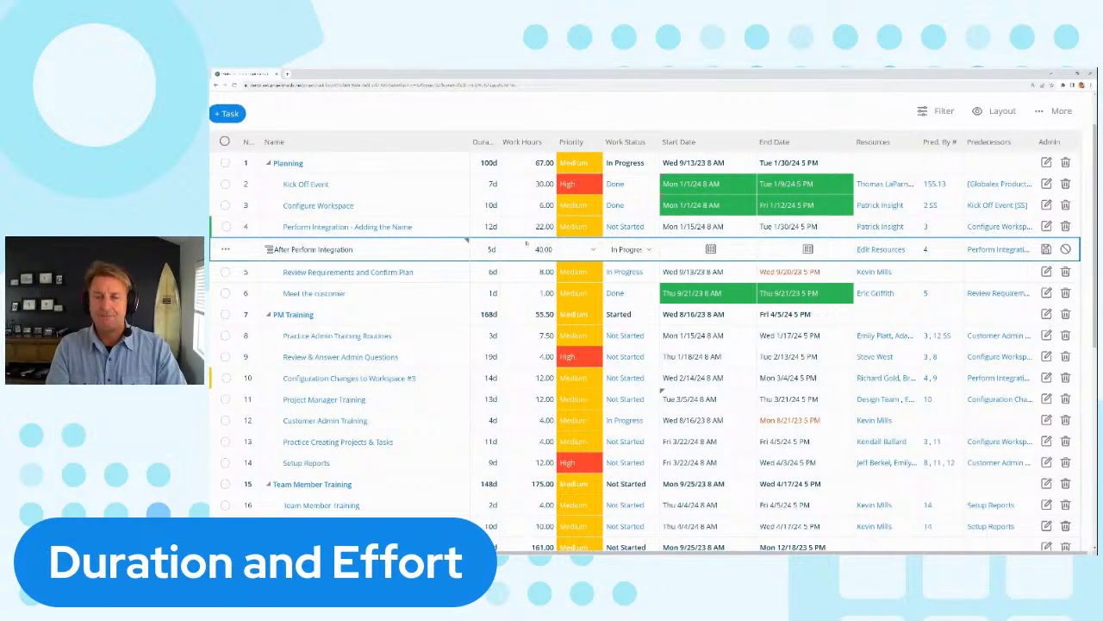
pyautogui.doubleClick(535, 249)
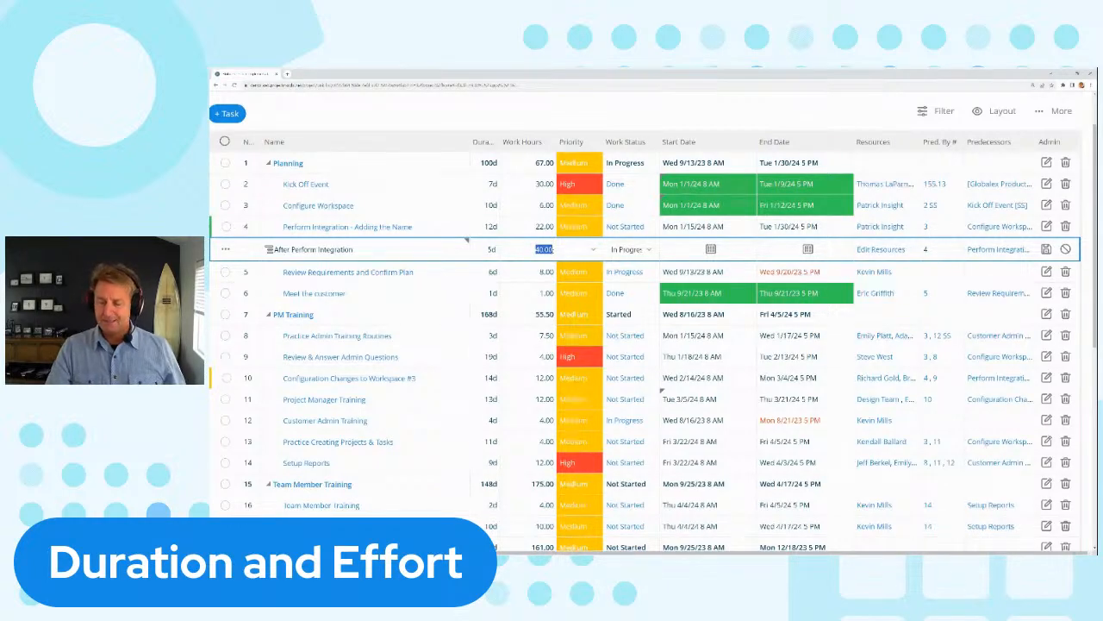
pyautogui.write('4')
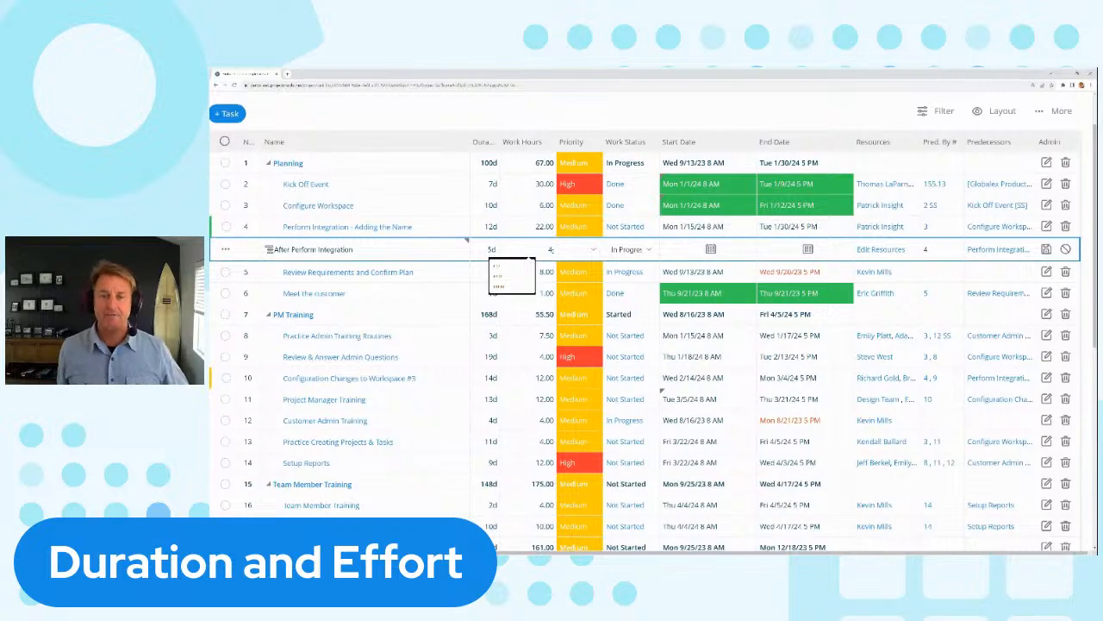
pyautogui.press('Tab')
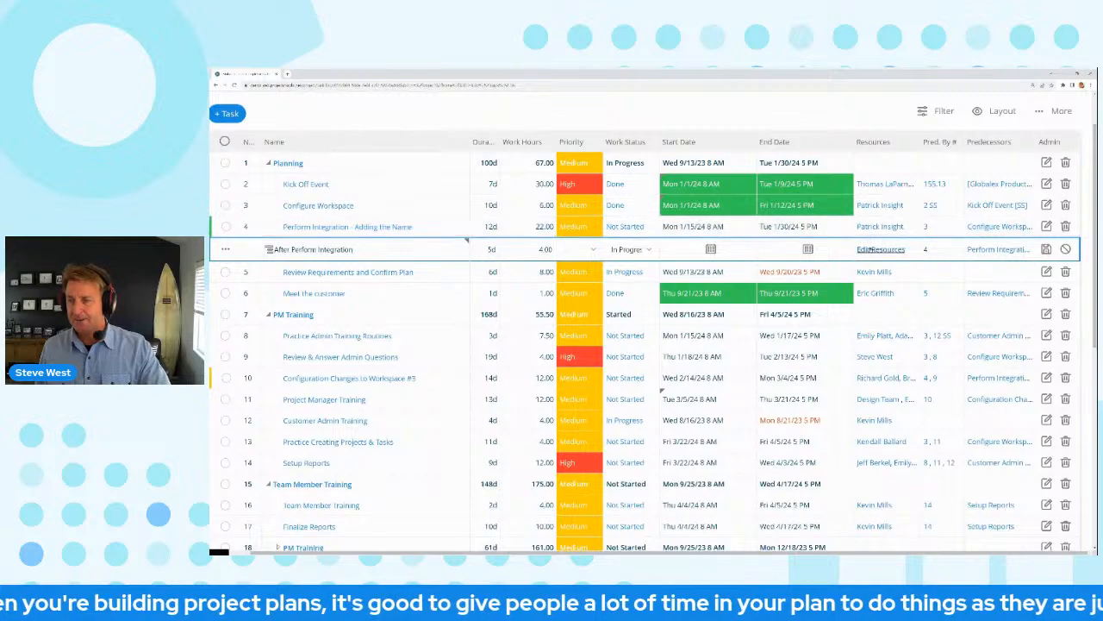
# Assign the presenter as resource and task owner of After Perform Integration with 4.00 hours of work.
pyautogui.click(875, 249)
pyautogui.click(634, 173)
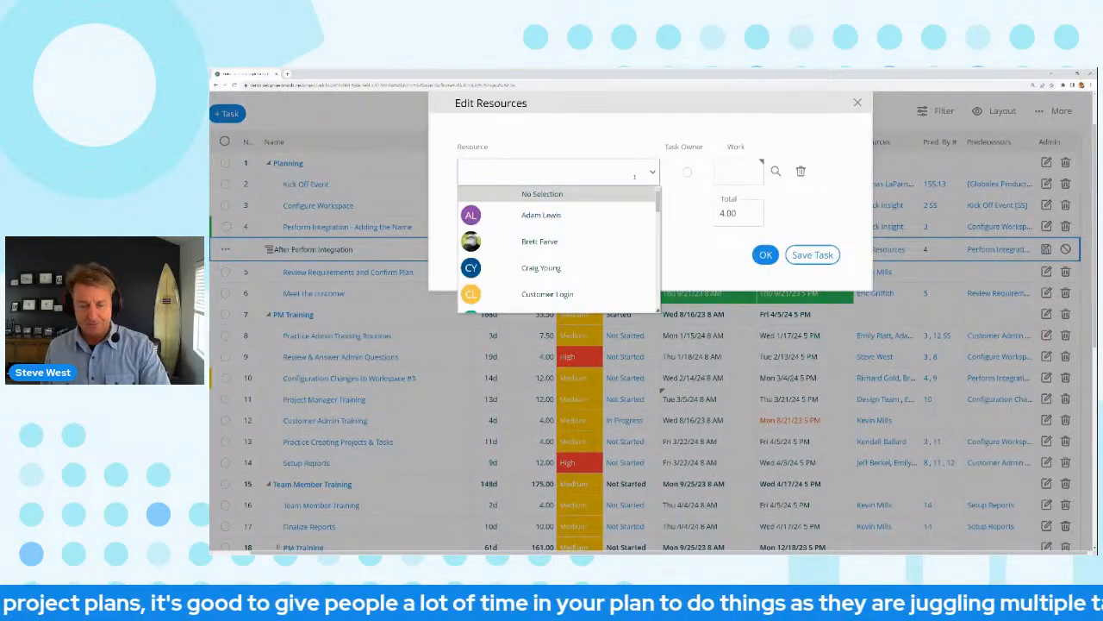
pyautogui.write('ste')
pyautogui.click(546, 225)
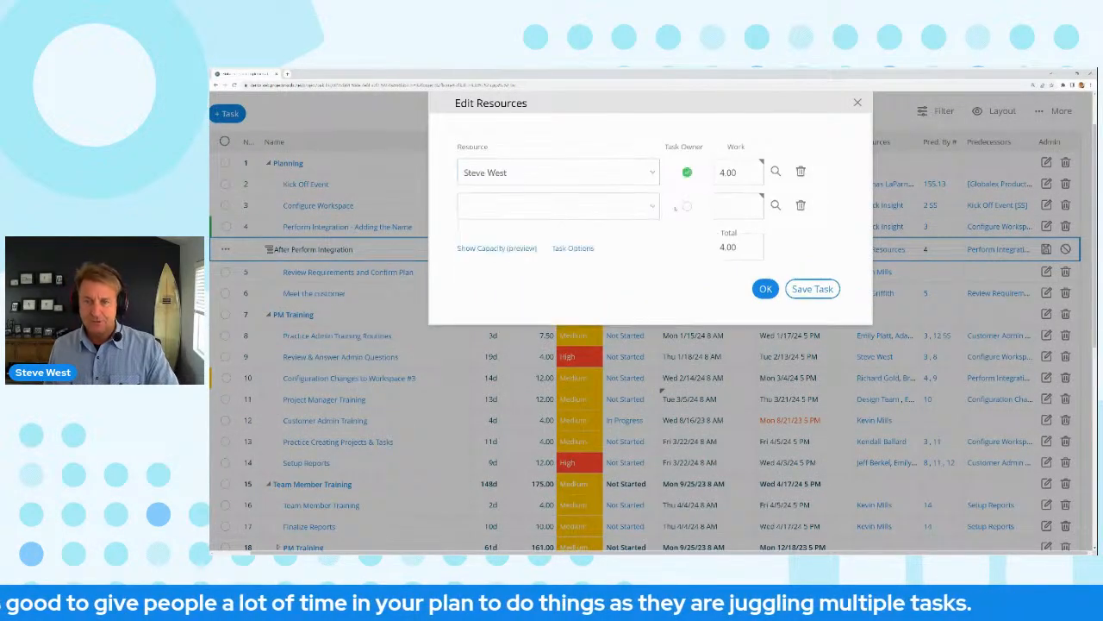
pyautogui.click(813, 290)
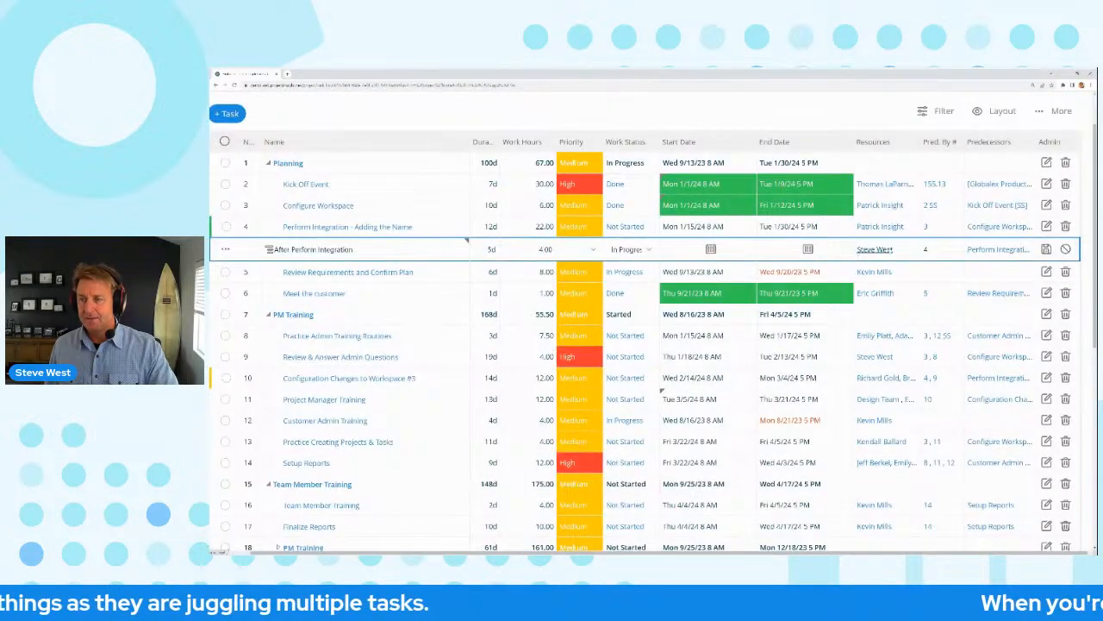
# Reopen the resource assignment of After Perform Integration to review it, and save the task from there.
pyautogui.click(890, 249)
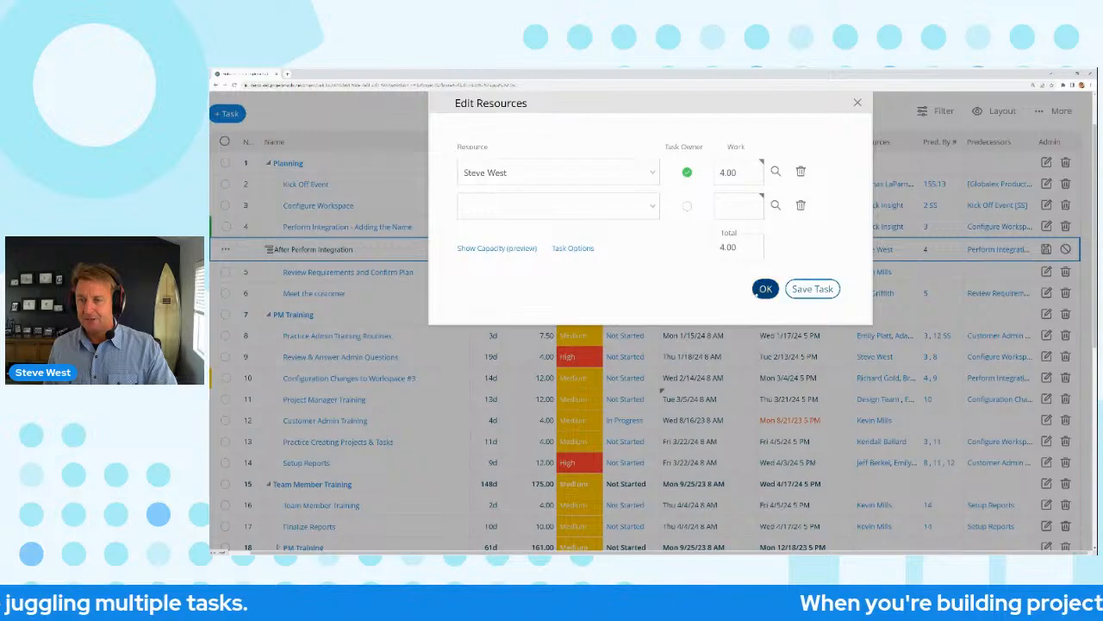
pyautogui.click(764, 289)
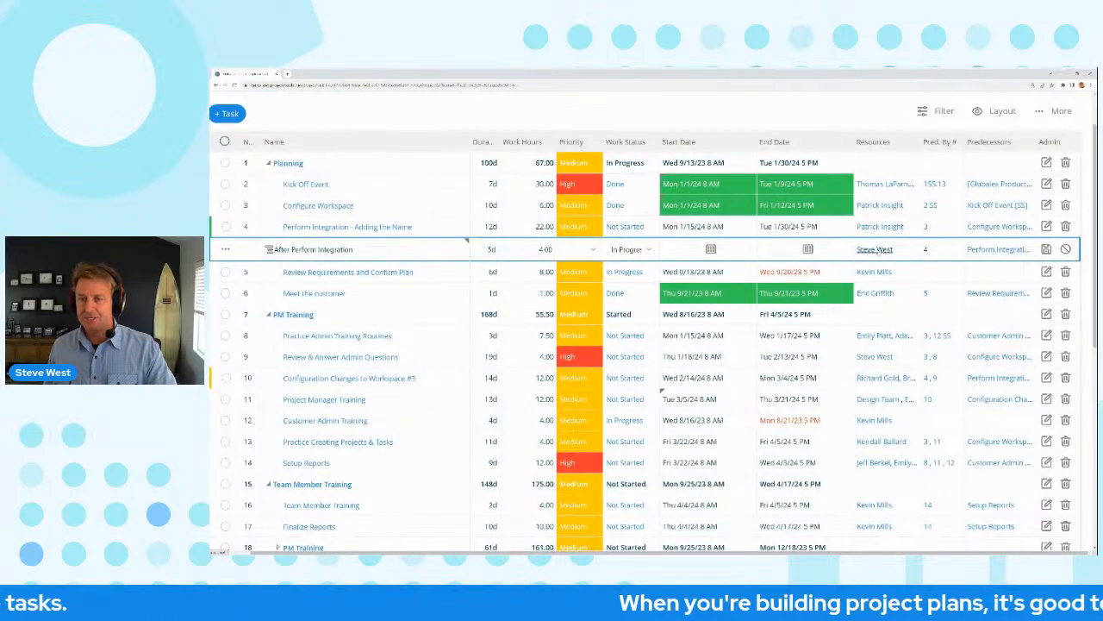
pyautogui.click(874, 249)
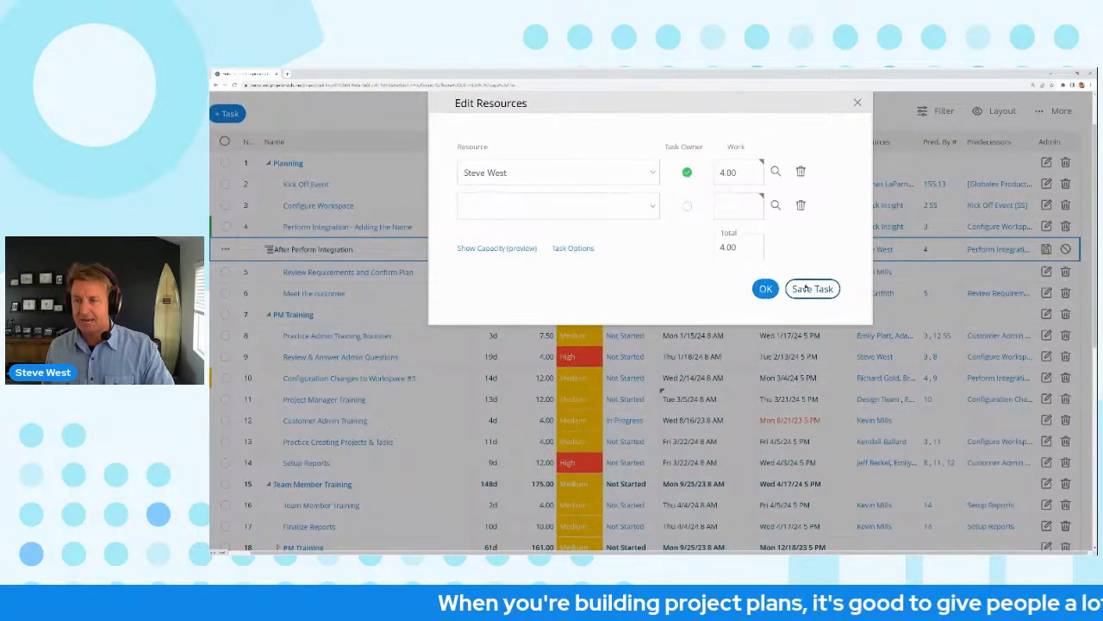
pyautogui.click(766, 289)
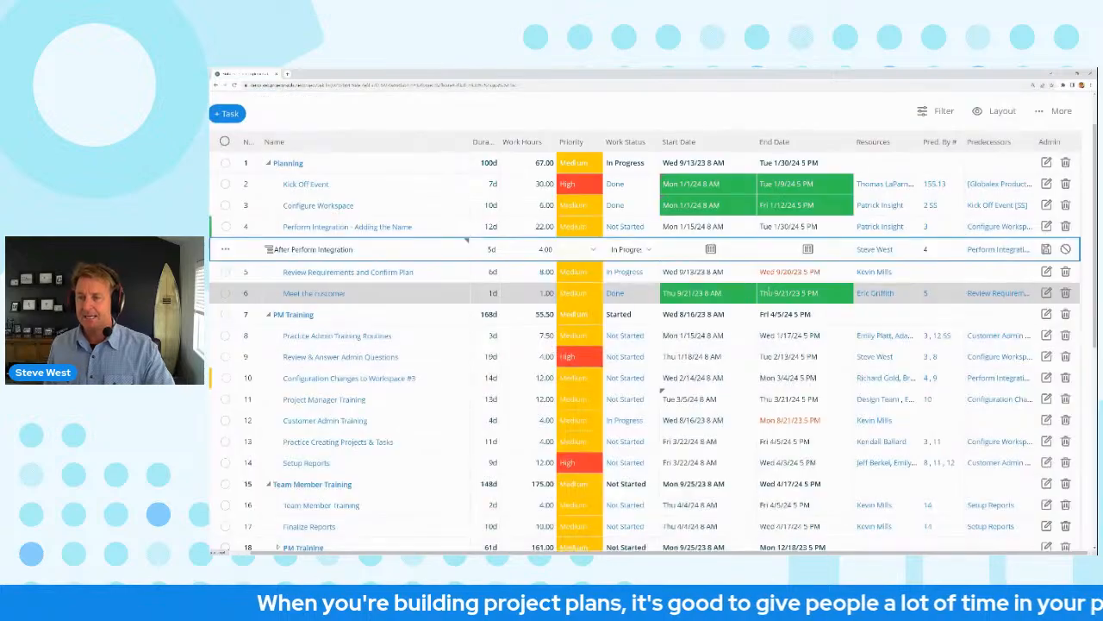
pyautogui.click(875, 249)
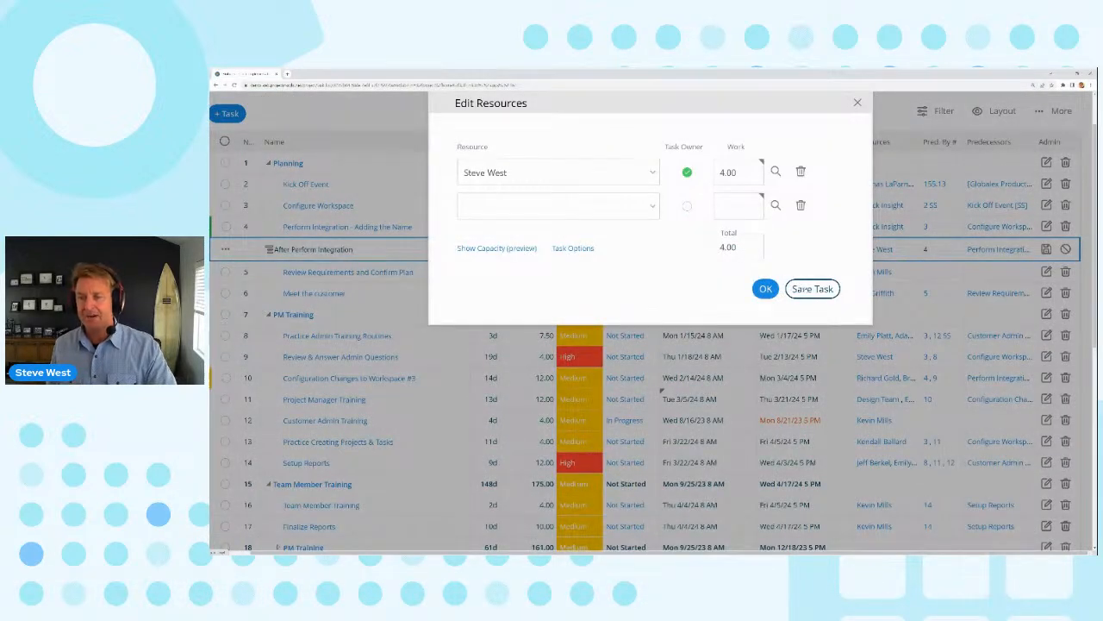
pyautogui.click(805, 289)
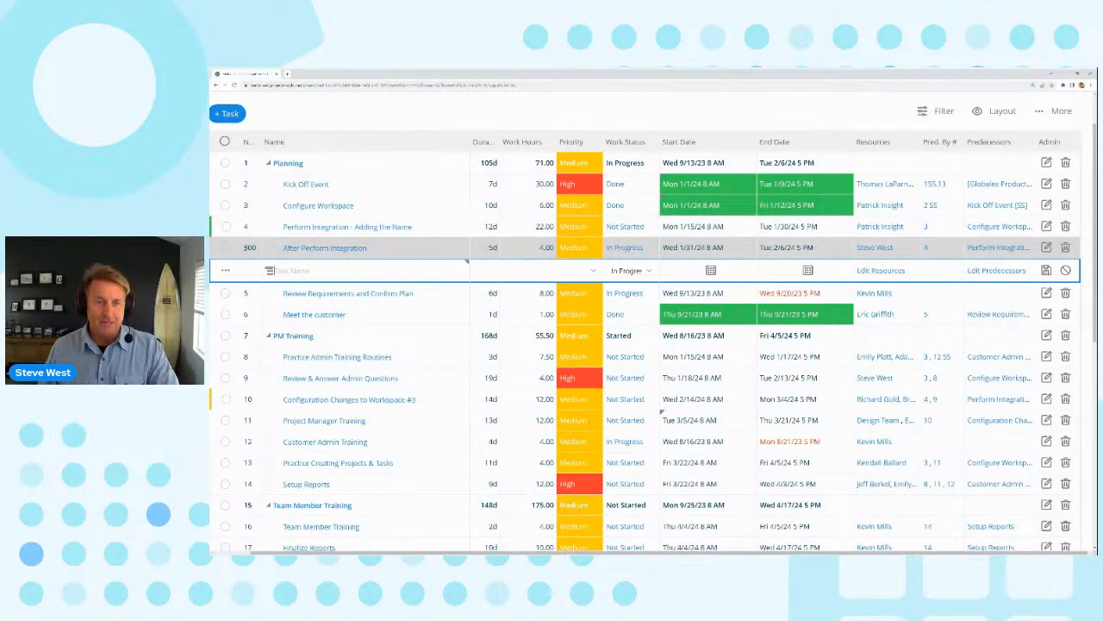
# Reset the task numbers for the whole project and confirm the renumbering.
pyautogui.click(1062, 111)
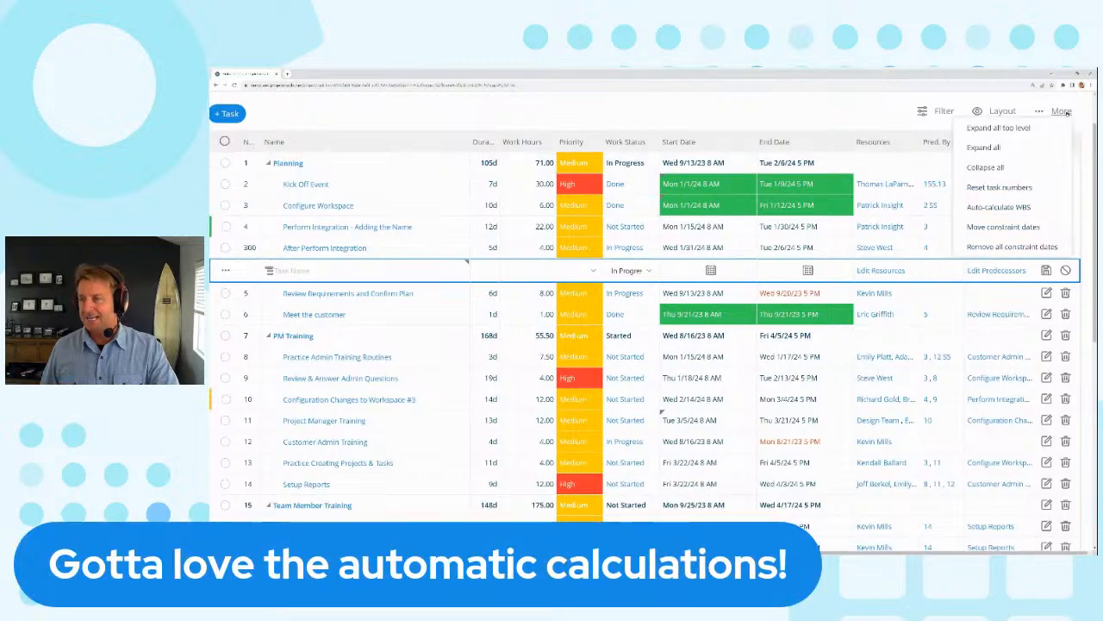
pyautogui.click(1004, 187)
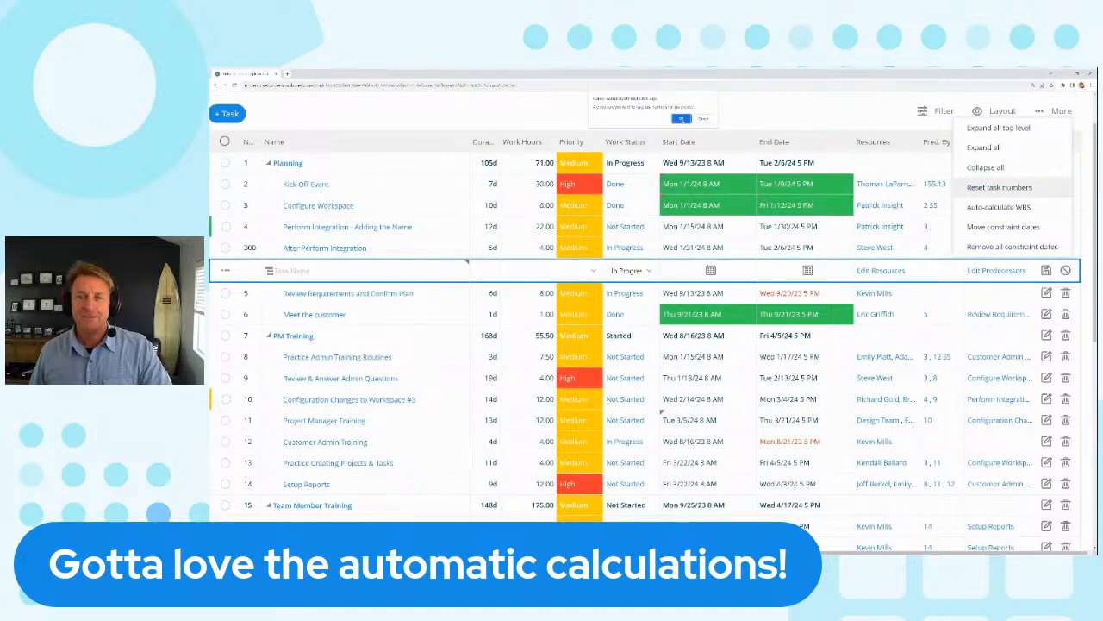
pyautogui.click(681, 118)
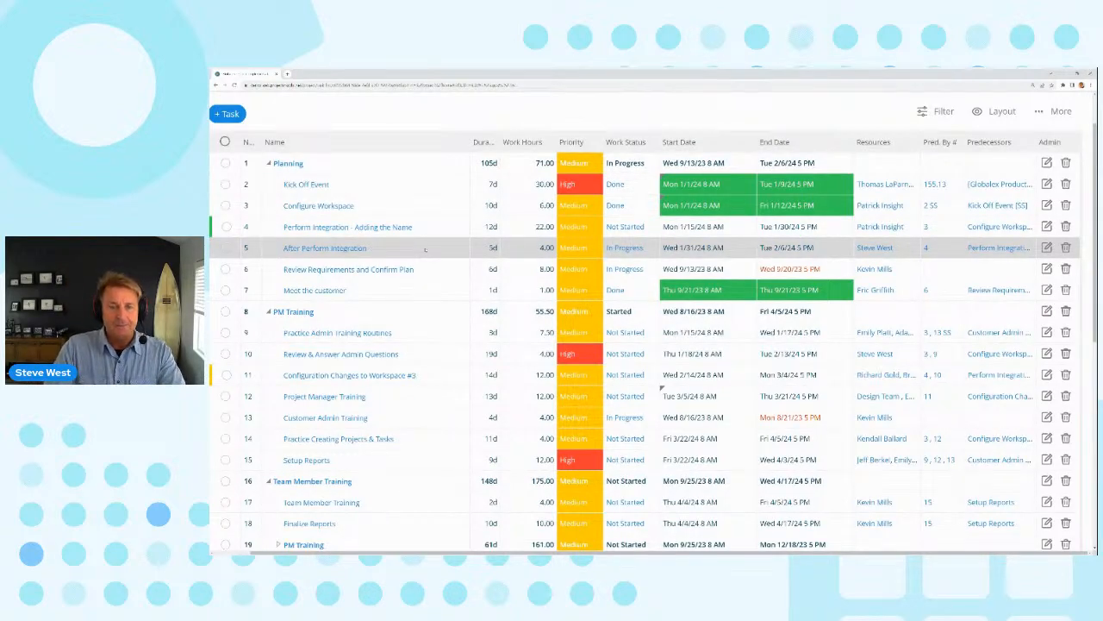
# Try moving After Perform Integration below Meet the customer, and below Review & Answer Admin Questions in PM Training, returning it to its original place each time.
pyautogui.moveTo(425, 252); pyautogui.dragTo(404, 296)
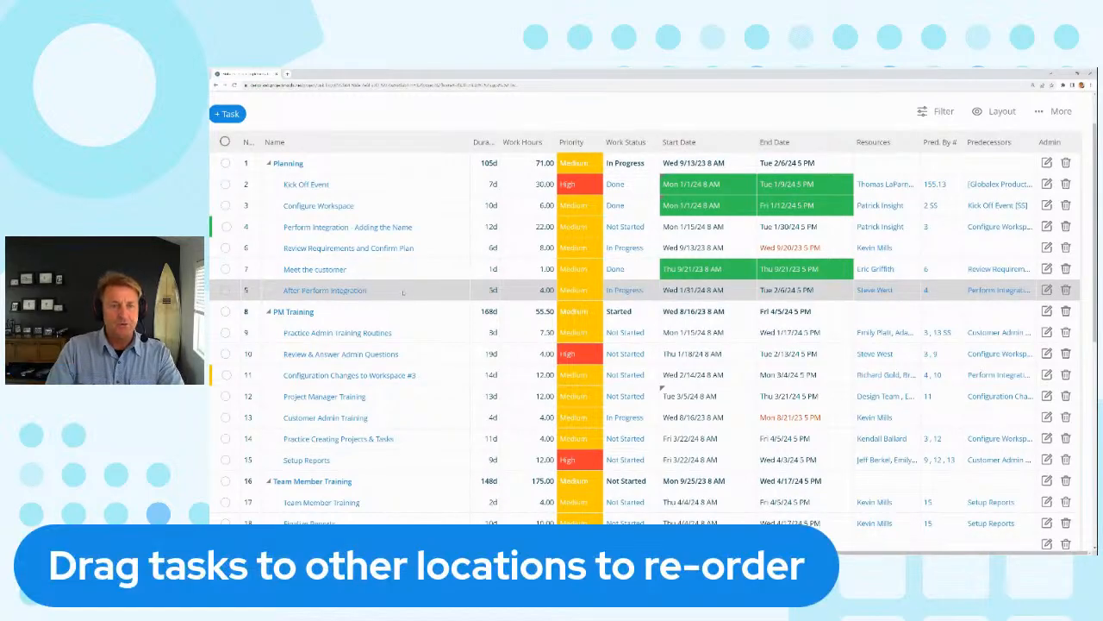
pyautogui.moveTo(406, 290); pyautogui.dragTo(429, 230)
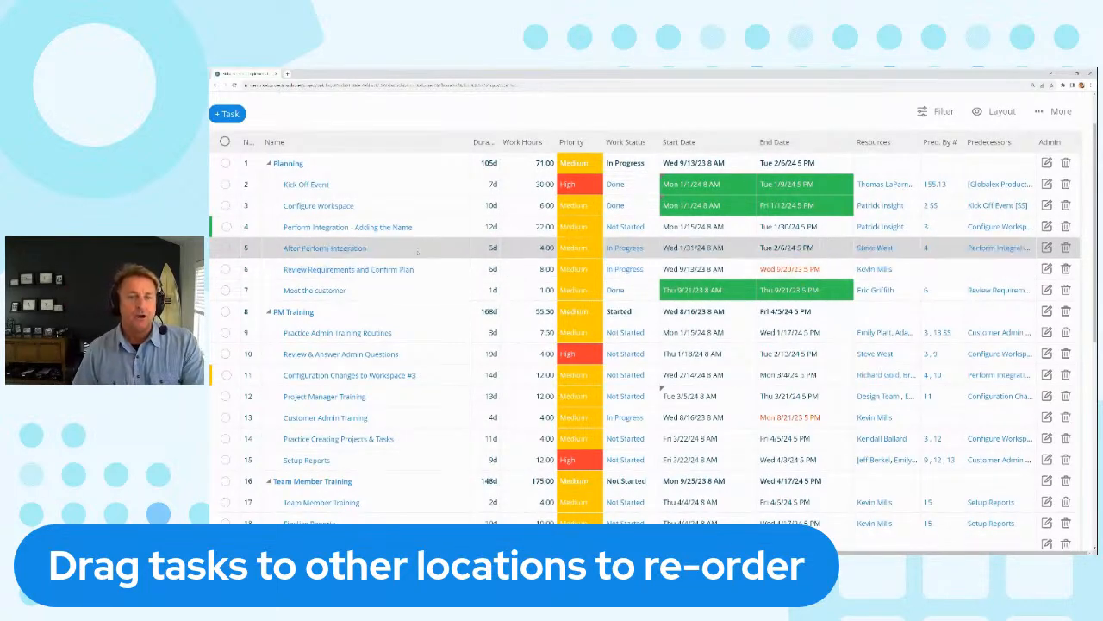
pyautogui.moveTo(421, 248); pyautogui.dragTo(425, 359)
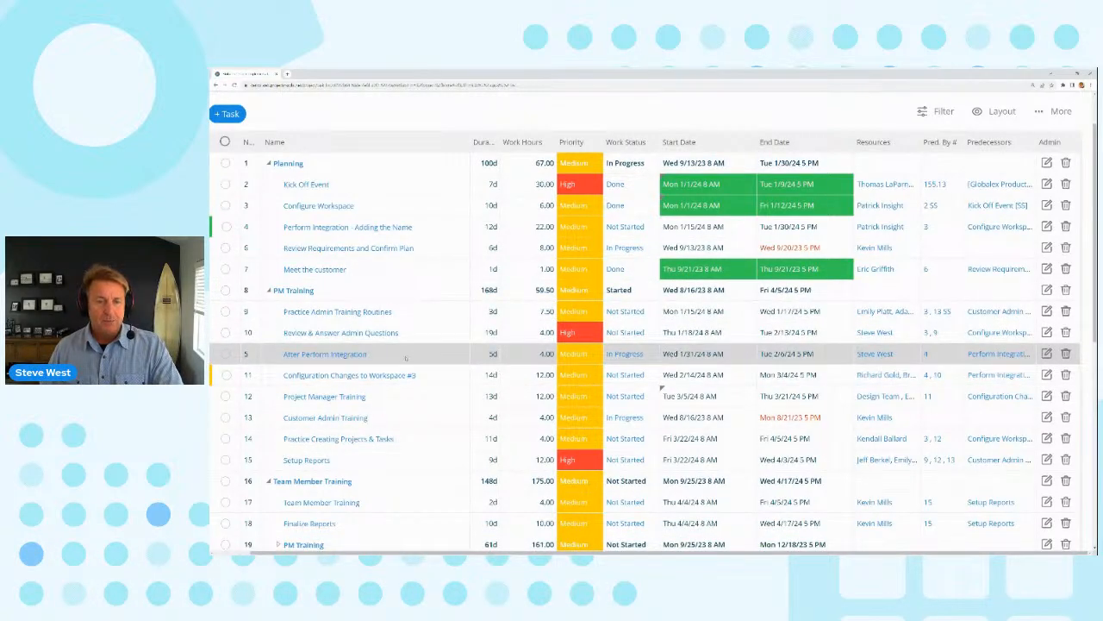
pyautogui.moveTo(405, 356); pyautogui.dragTo(431, 239)
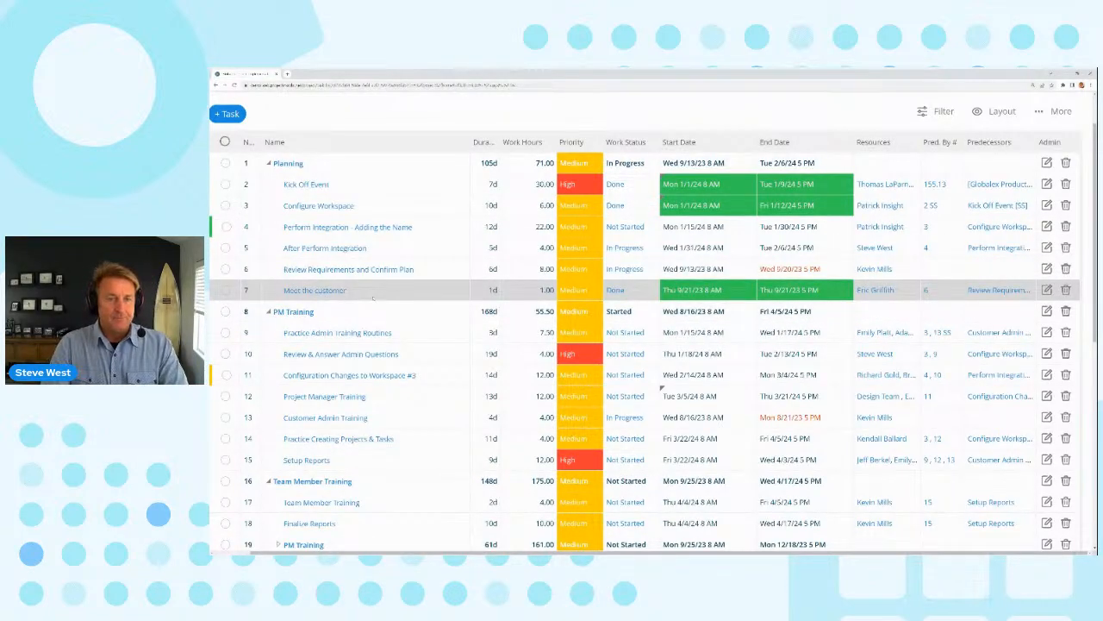
# Insert a summary task named "New Summary" directly after After Perform Integration and save it.
pyautogui.rightClick(392, 250)
pyautogui.moveTo(431, 273)
pyautogui.click(552, 273)
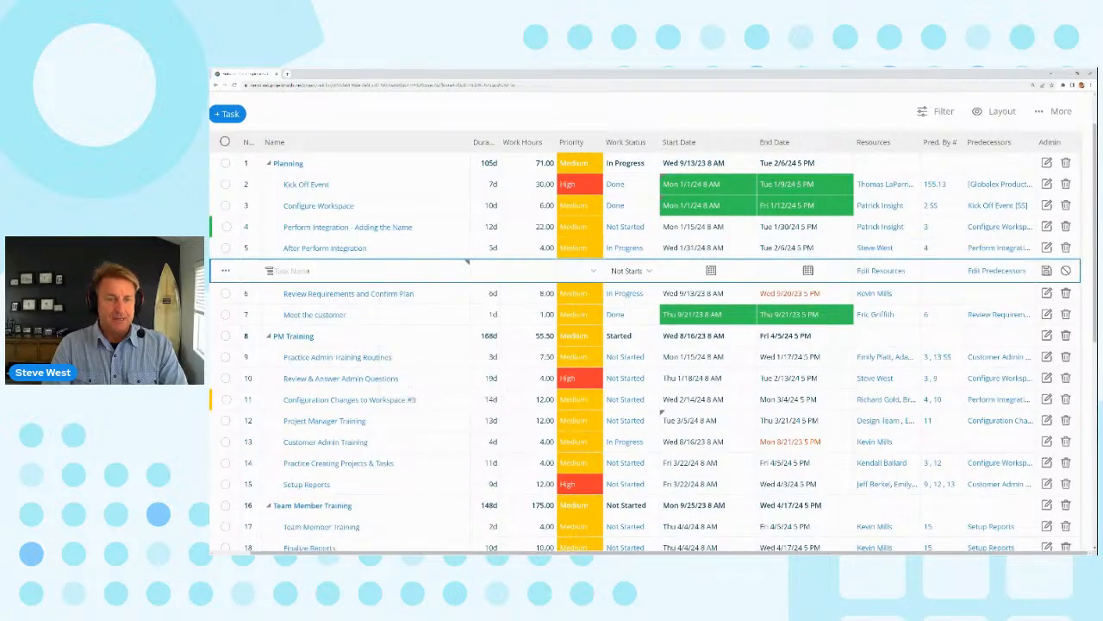
pyautogui.write('New')
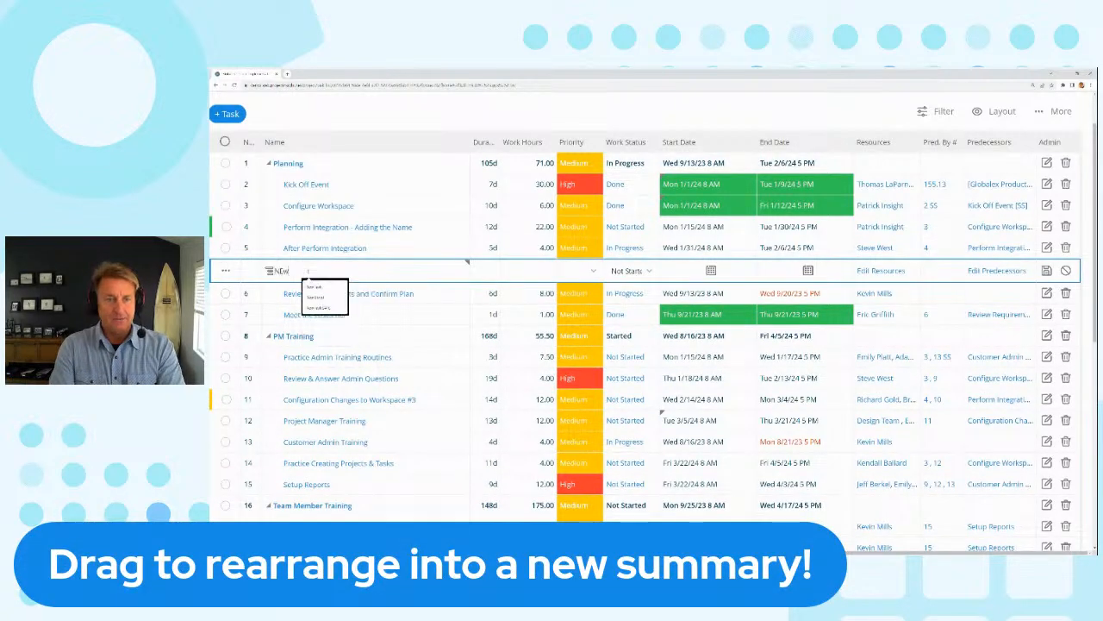
pyautogui.write(' Summary')
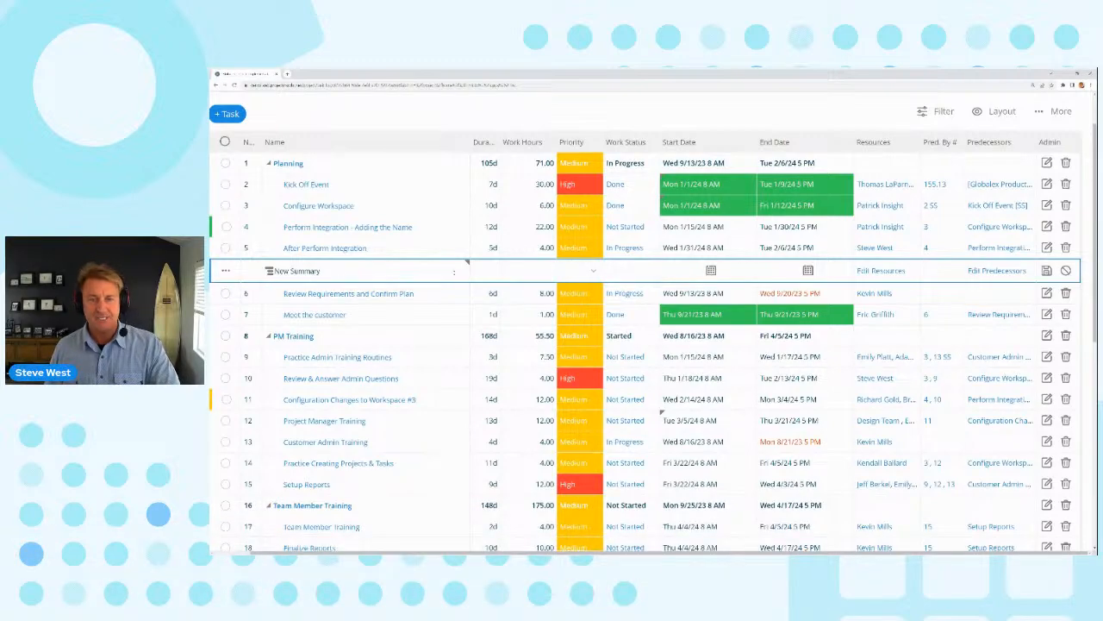
pyautogui.rightClick(410, 271)
pyautogui.click(432, 272)
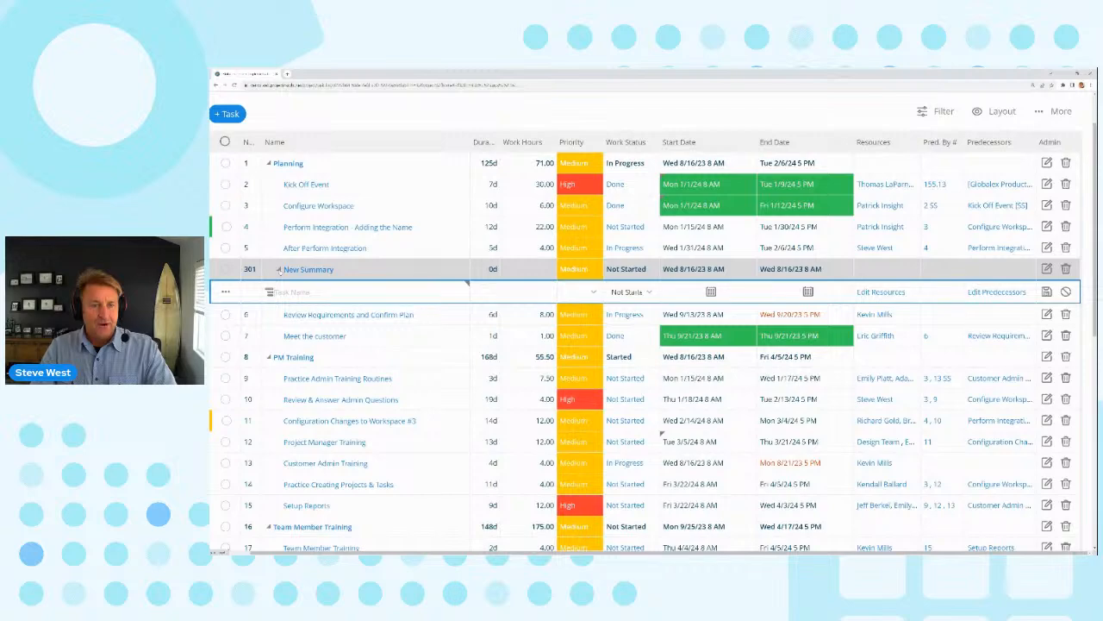
# Collapse New Summary, and insert and save another summary task named "Another Summary" directly below it at the same level.
pyautogui.click(298, 292)
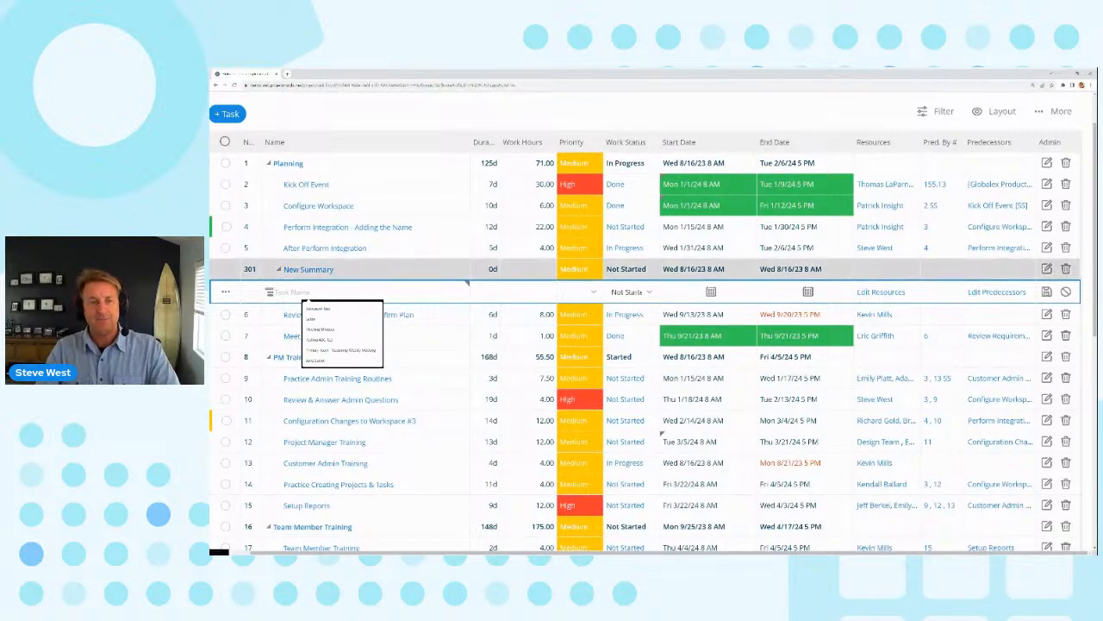
pyautogui.click(280, 270)
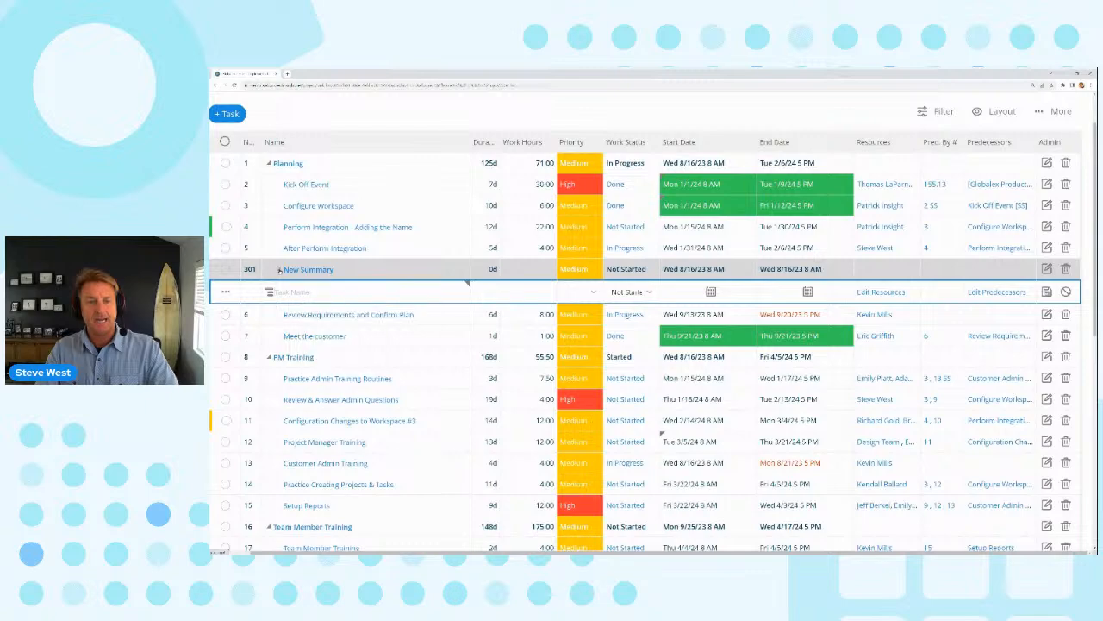
pyautogui.click(297, 291)
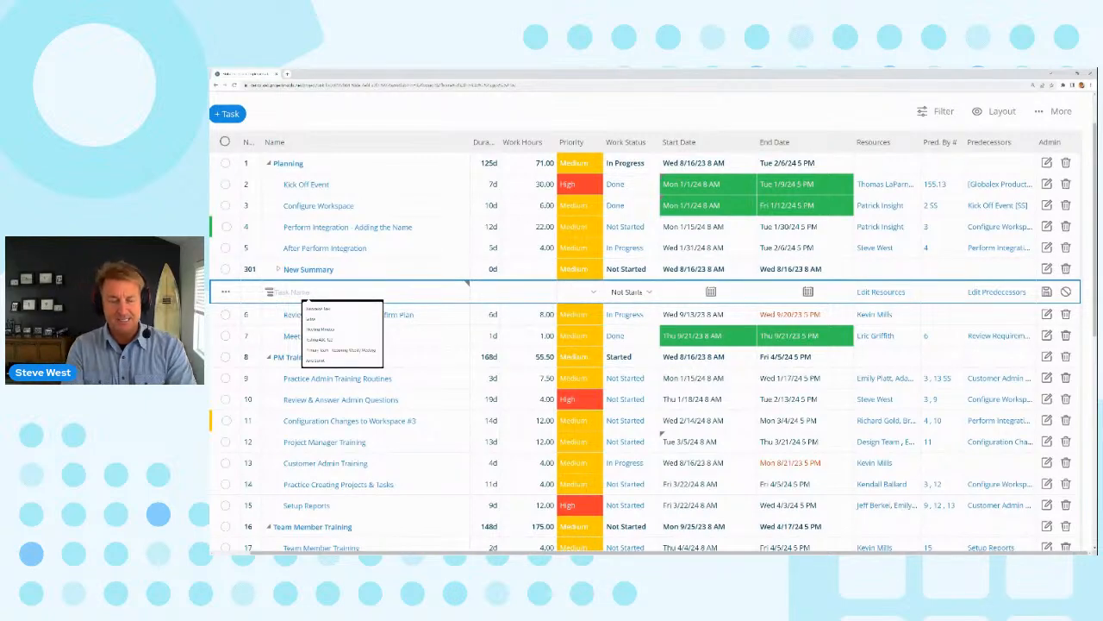
pyautogui.write('Another Summary')
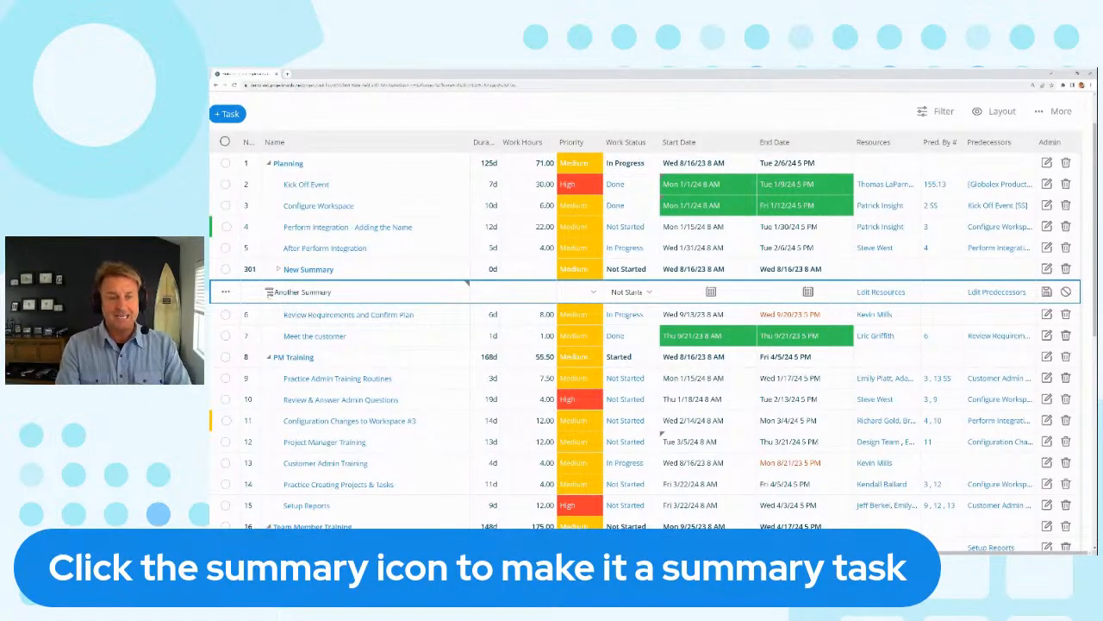
pyautogui.click(269, 292)
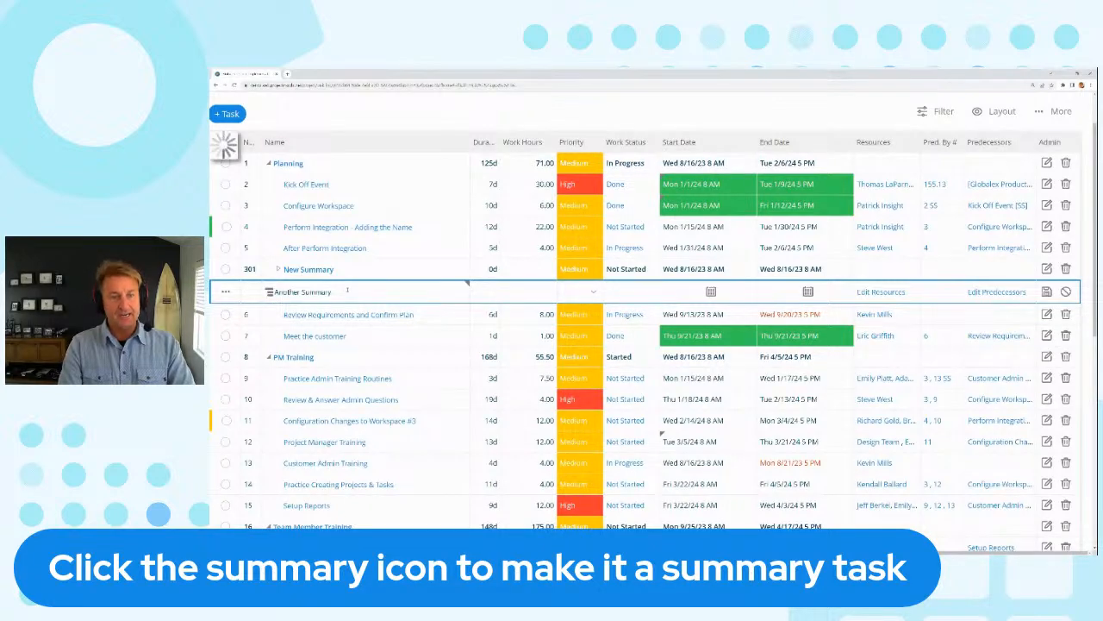
pyautogui.press('Return')
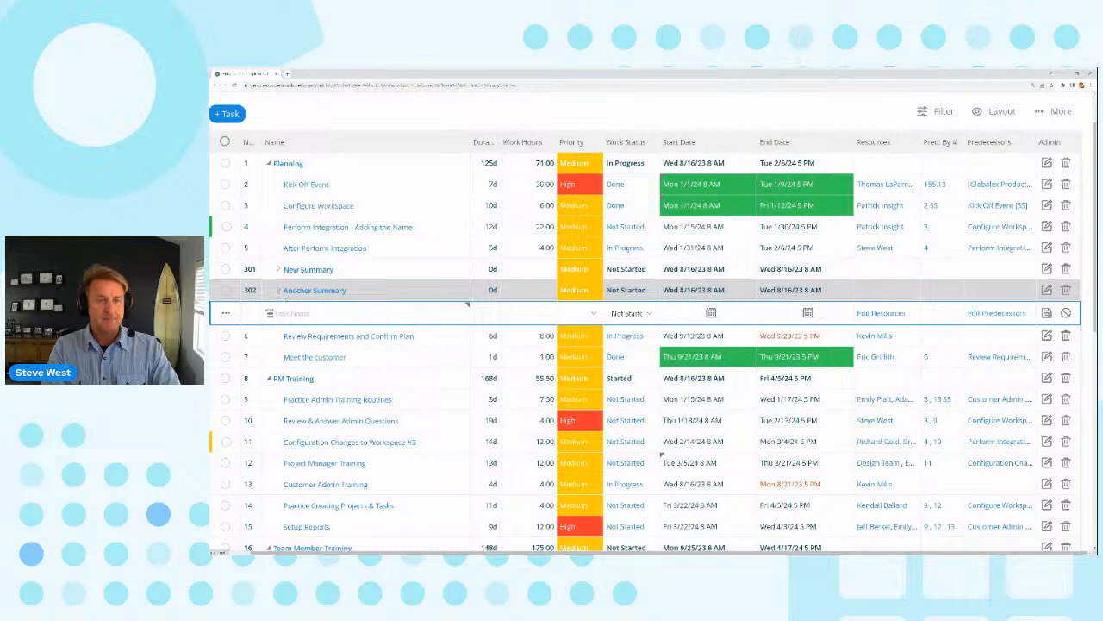
# Expand Another Summary and name the new task row beneath it "Regular Task".
pyautogui.click(322, 313)
pyautogui.click(278, 291)
pyautogui.click(323, 314)
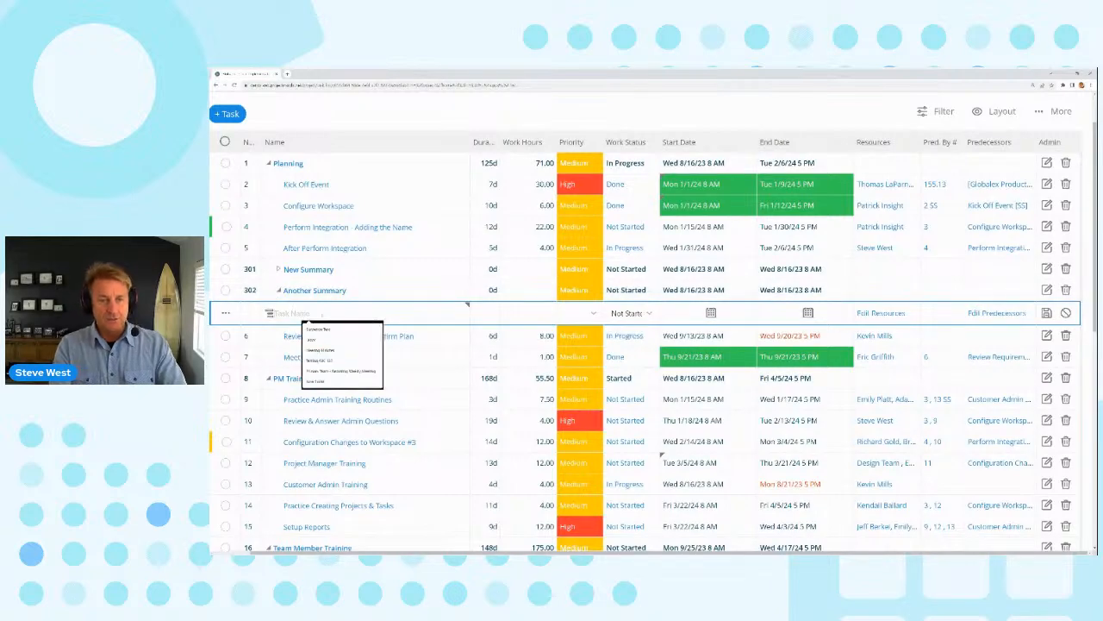
pyautogui.write('Summet')
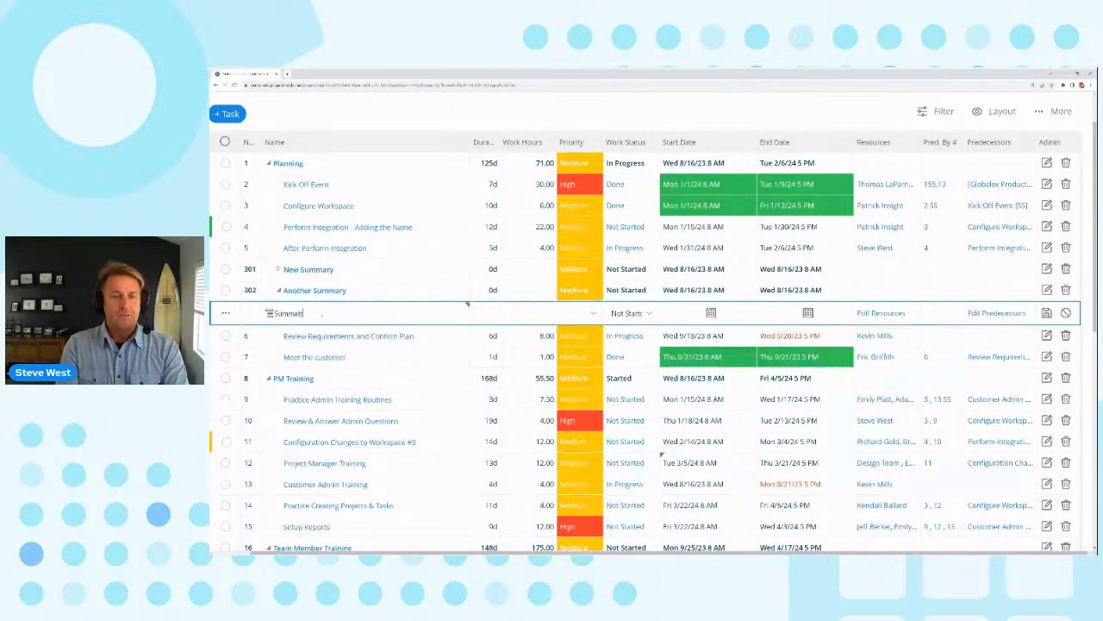
pyautogui.press('BackSpace')
pyautogui.press('BackSpace')
pyautogui.press('BackSpace')
pyautogui.write('Regular Task')
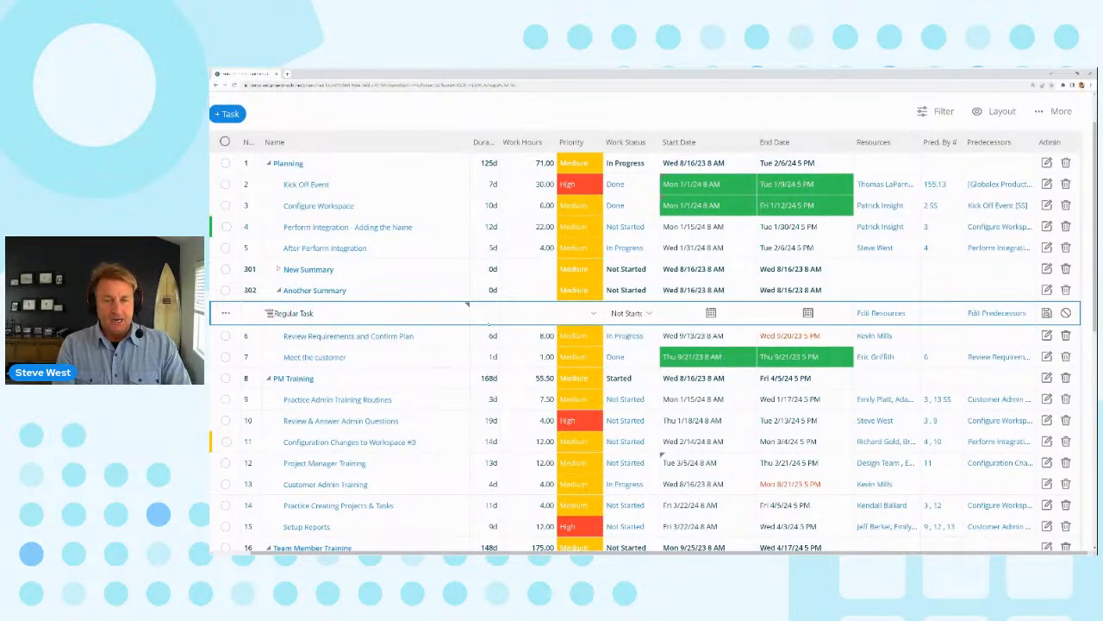
# Set the duration of Regular Task to 5 days and its work hours to 8, and save the task.
pyautogui.click(490, 318)
pyautogui.write('5')
pyautogui.press('Tab')
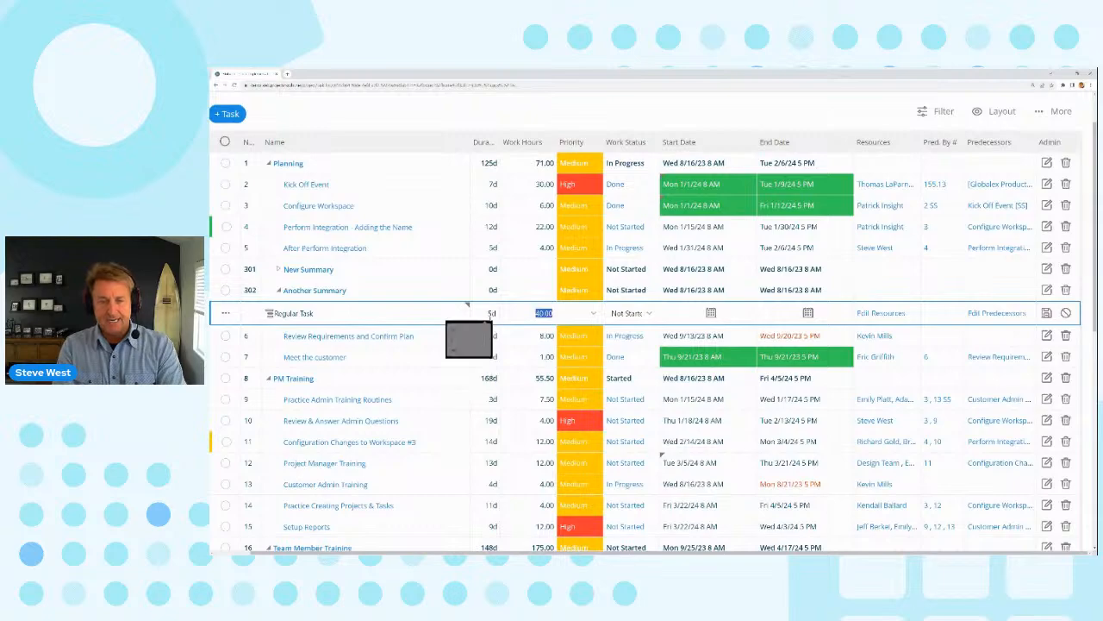
pyautogui.write('8')
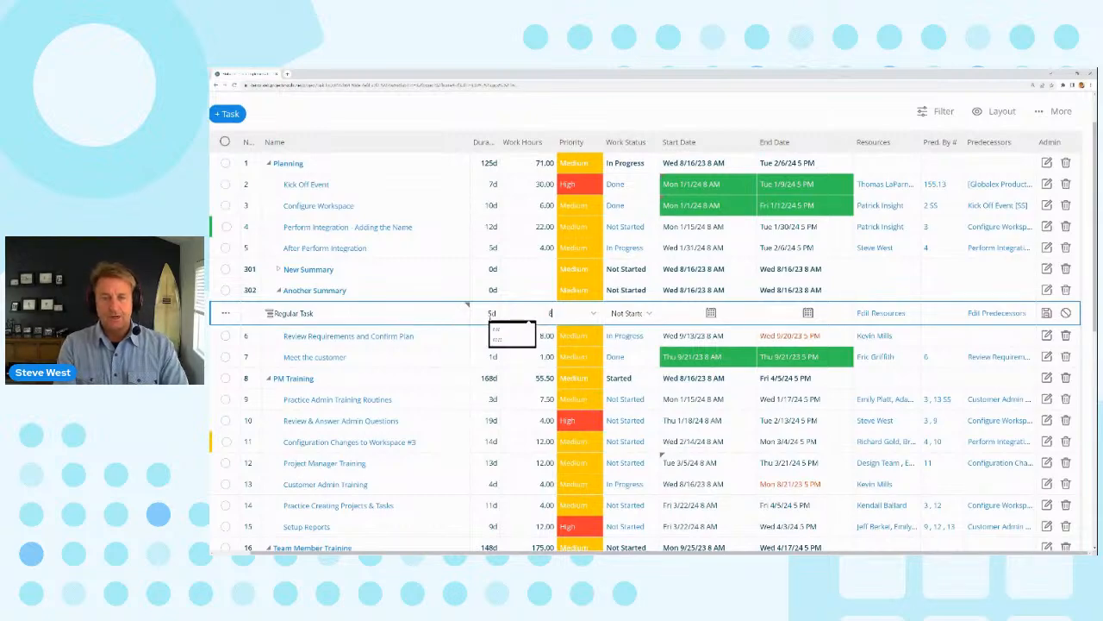
pyautogui.click(1047, 313)
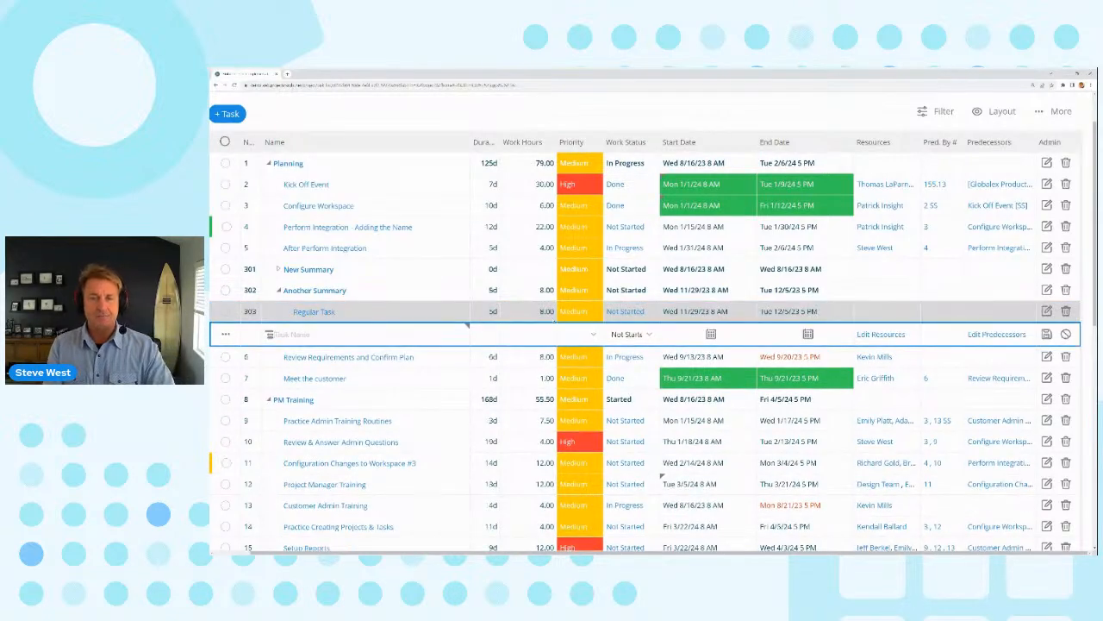
# Collapse and re-expand Another Summary, and move Regular Task out of it by making it a sibling of Another Summary.
pyautogui.click(278, 291)
pyautogui.click(278, 291)
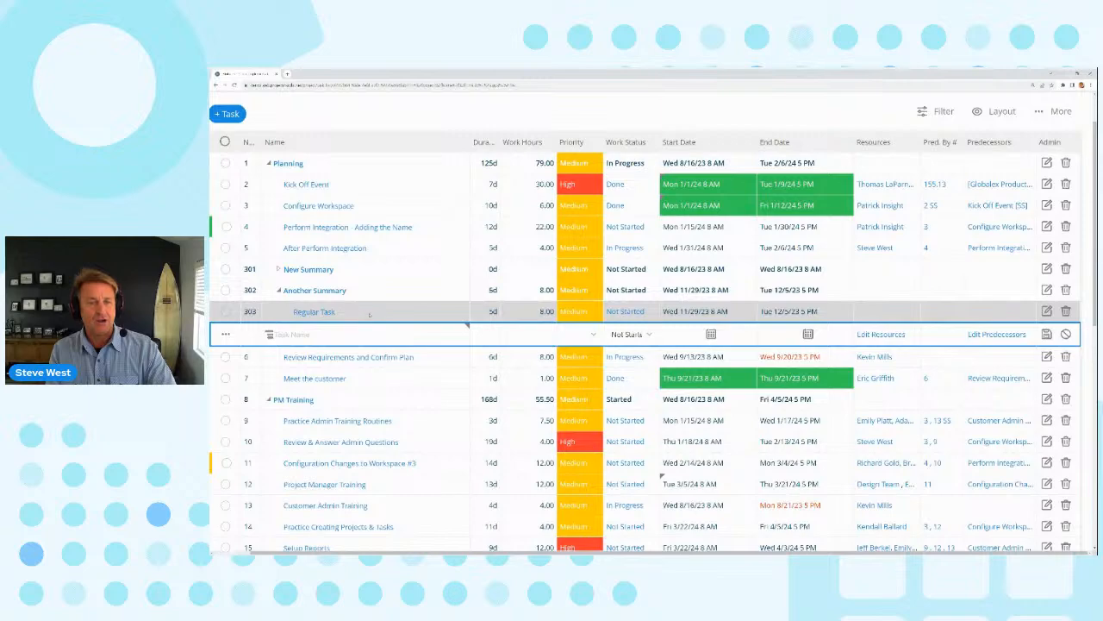
pyautogui.moveTo(371, 313); pyautogui.dragTo(376, 292)
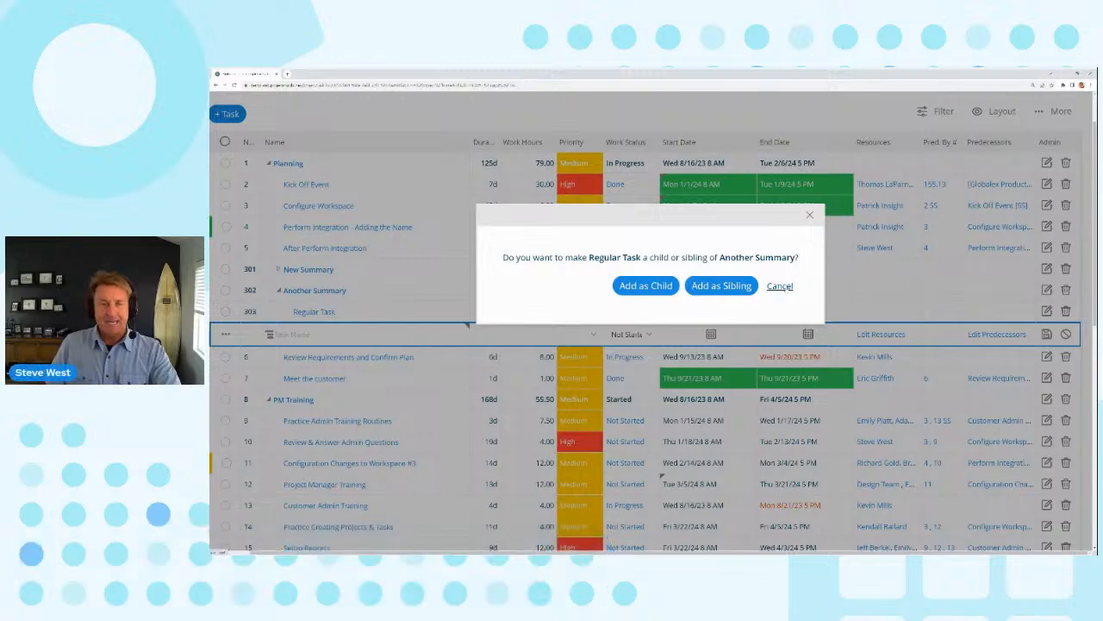
pyautogui.click(809, 216)
pyautogui.moveTo(389, 314); pyautogui.dragTo(390, 293)
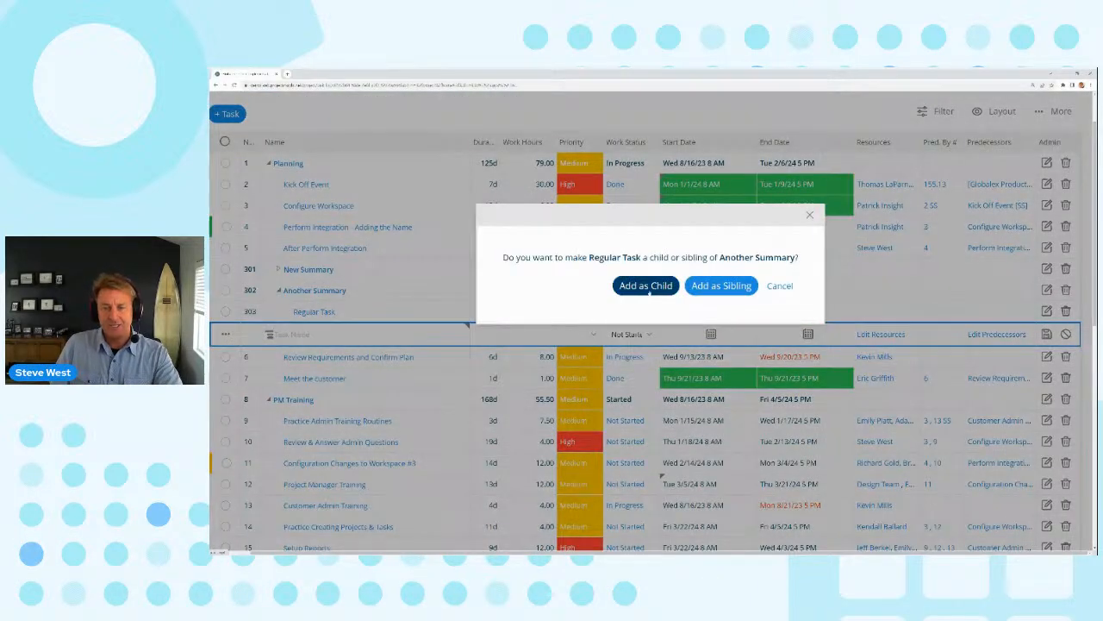
pyautogui.click(715, 286)
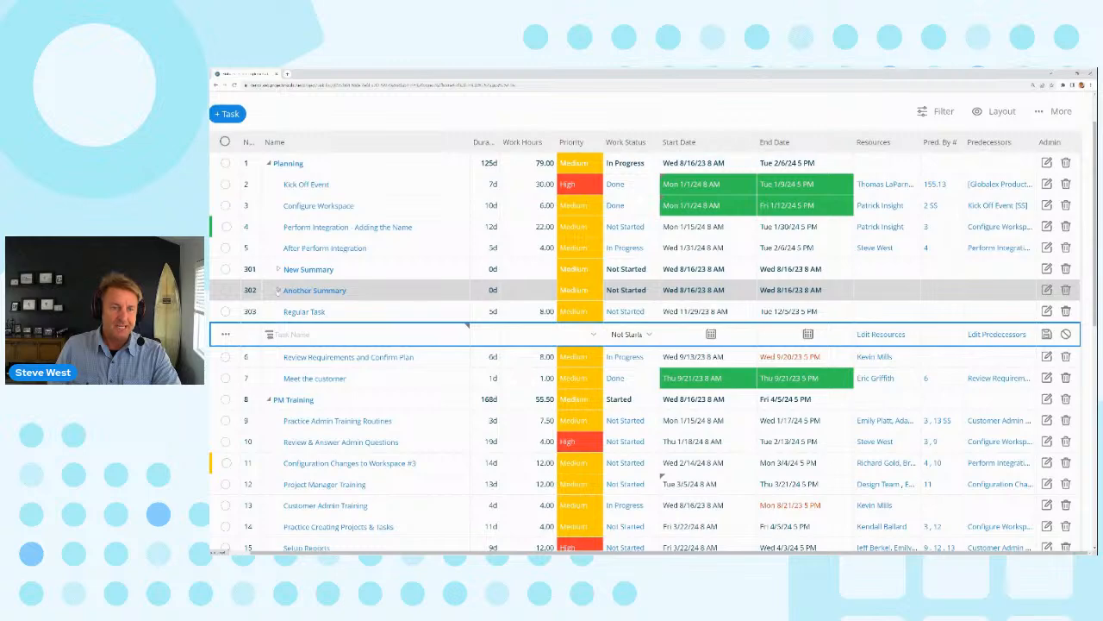
# Make Another Summary a child of New Summary, and make Regular Task a child of Another Summary.
pyautogui.moveTo(279, 291); pyautogui.dragTo(390, 276)
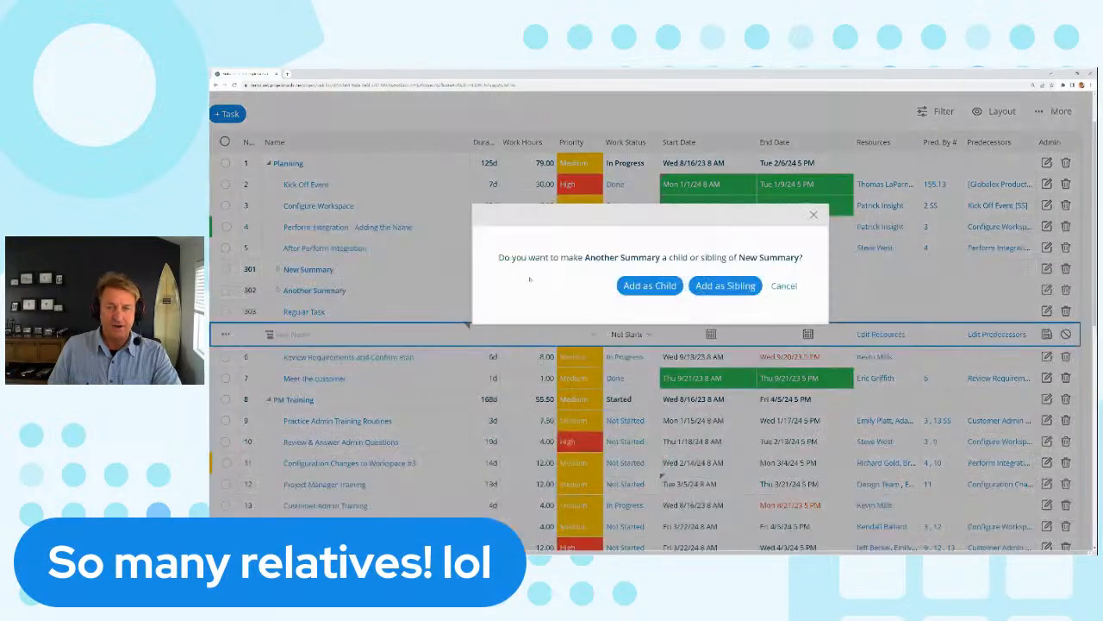
pyautogui.click(650, 286)
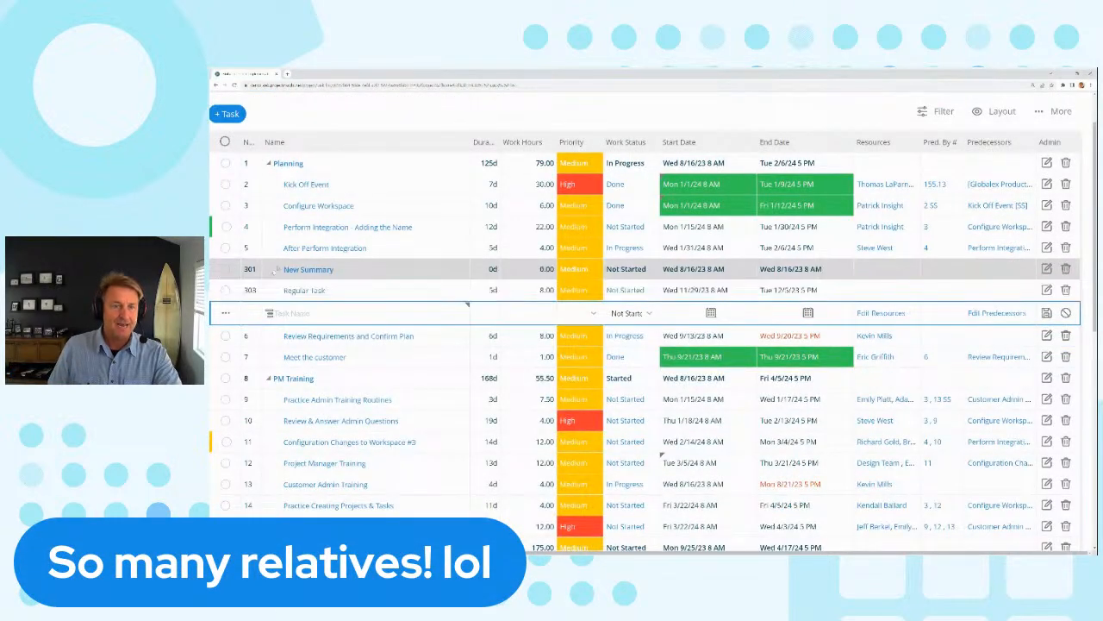
pyautogui.click(278, 269)
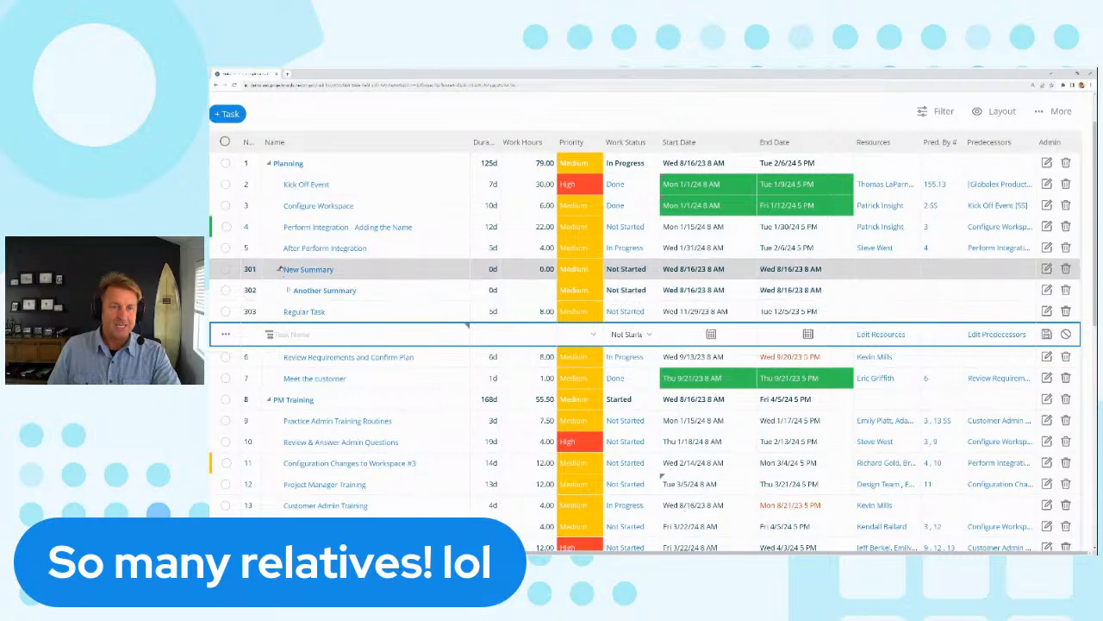
pyautogui.click(277, 269)
pyautogui.click(278, 269)
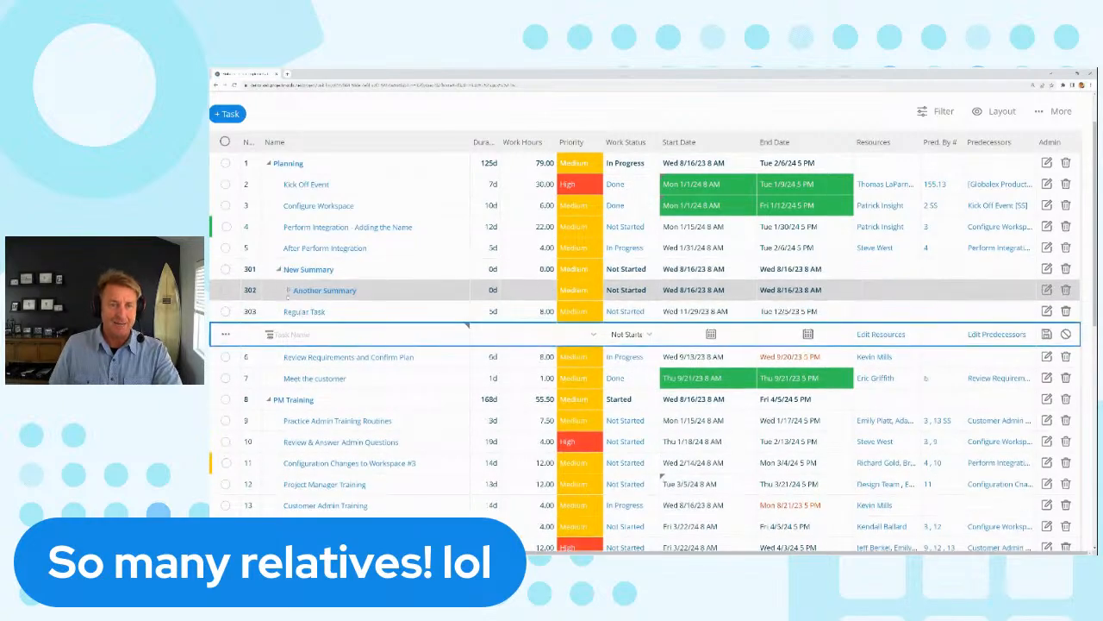
pyautogui.moveTo(293, 311); pyautogui.dragTo(636, 297)
pyautogui.click(638, 288)
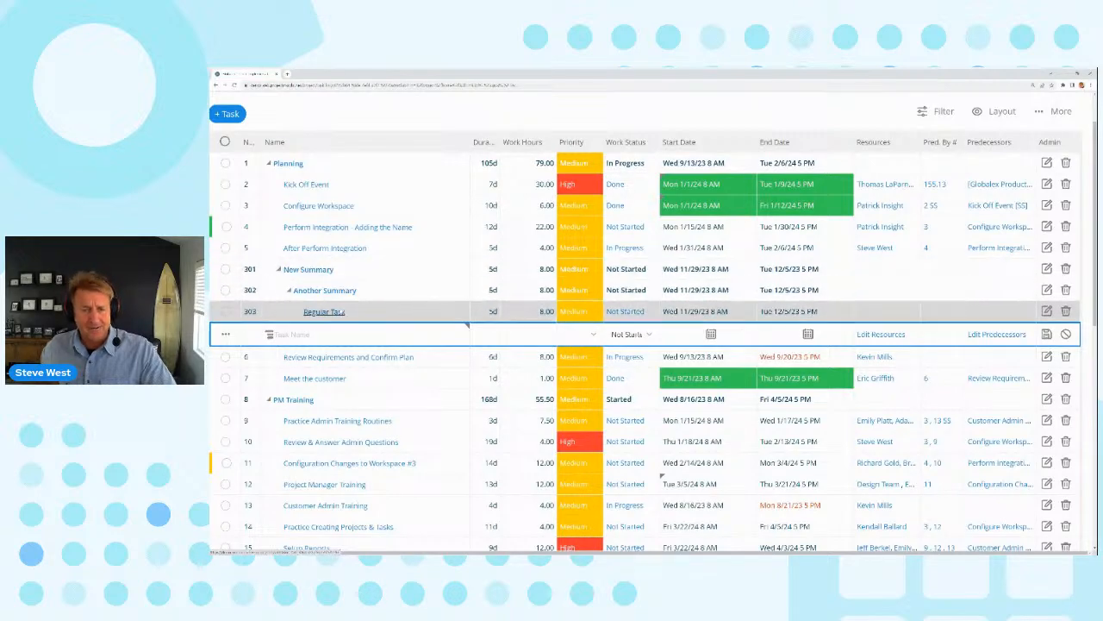
# Delete the New Summary task together with all of its child tasks.
pyautogui.rightClick(378, 267)
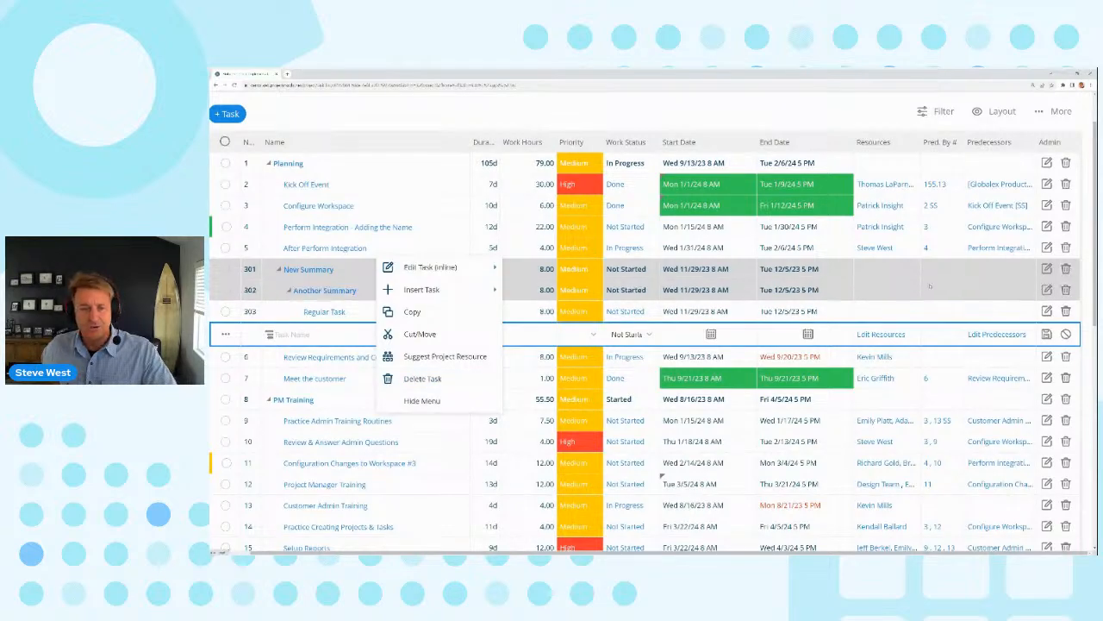
pyautogui.click(426, 379)
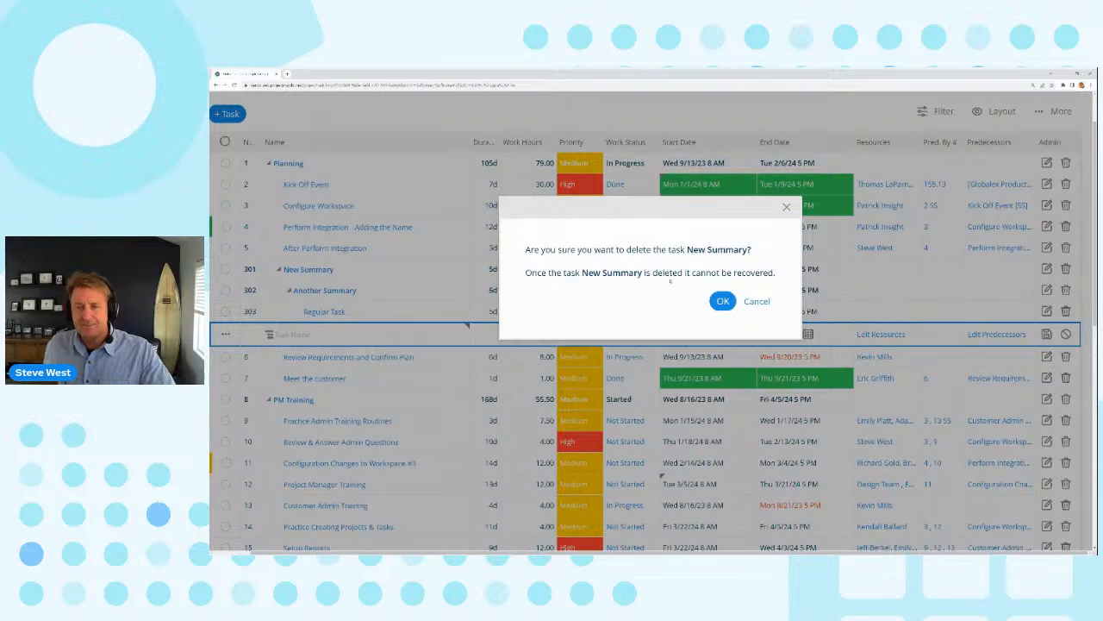
pyautogui.click(722, 302)
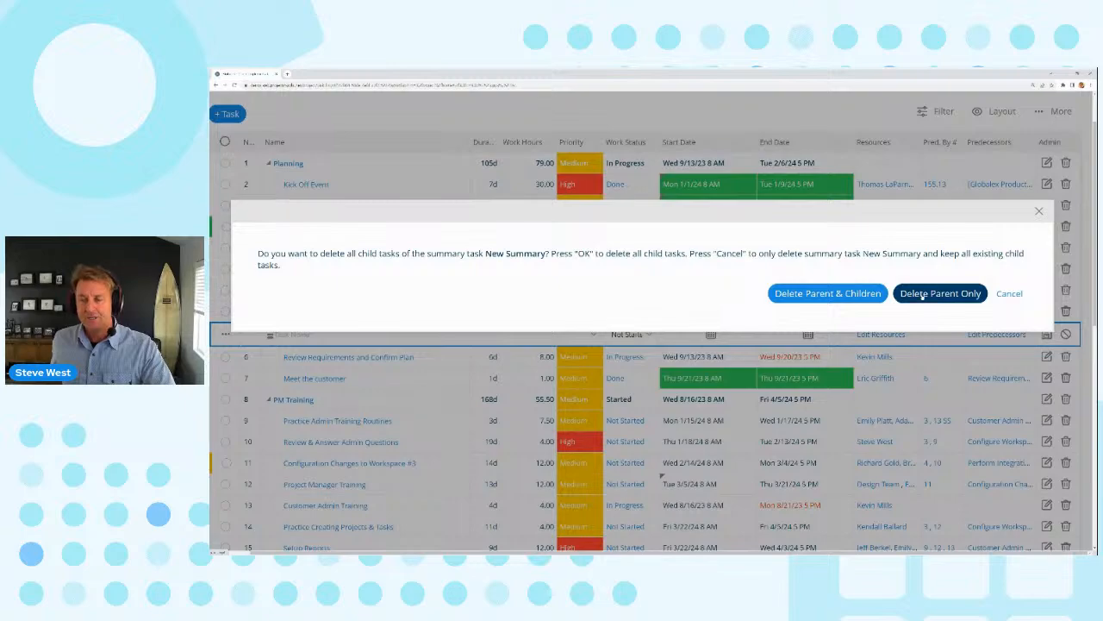
pyautogui.click(827, 293)
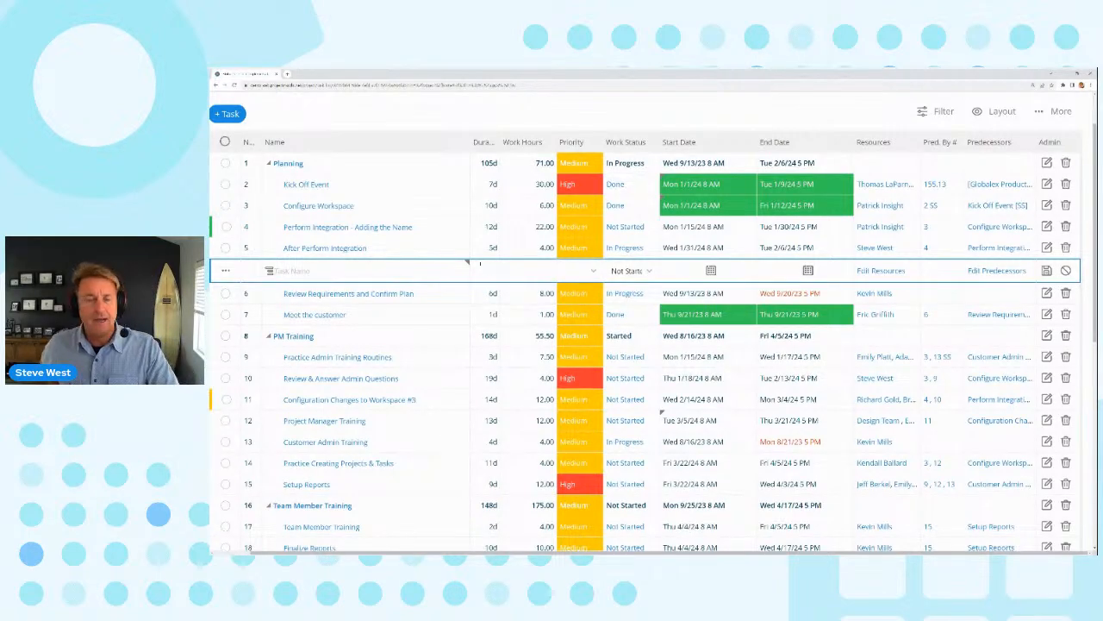
# Name the empty task row after After Perform Integration "Task with a Constraint".
pyautogui.scroll(-2, 409, 268)
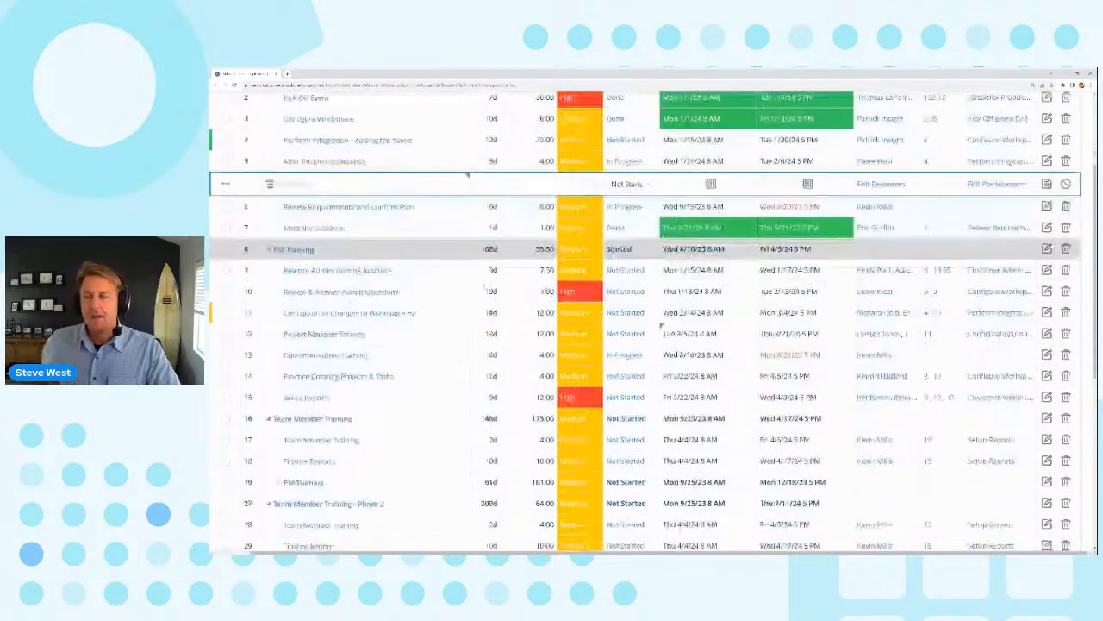
pyautogui.scroll(3, 422, 276)
pyautogui.scroll(-2, 662, 471)
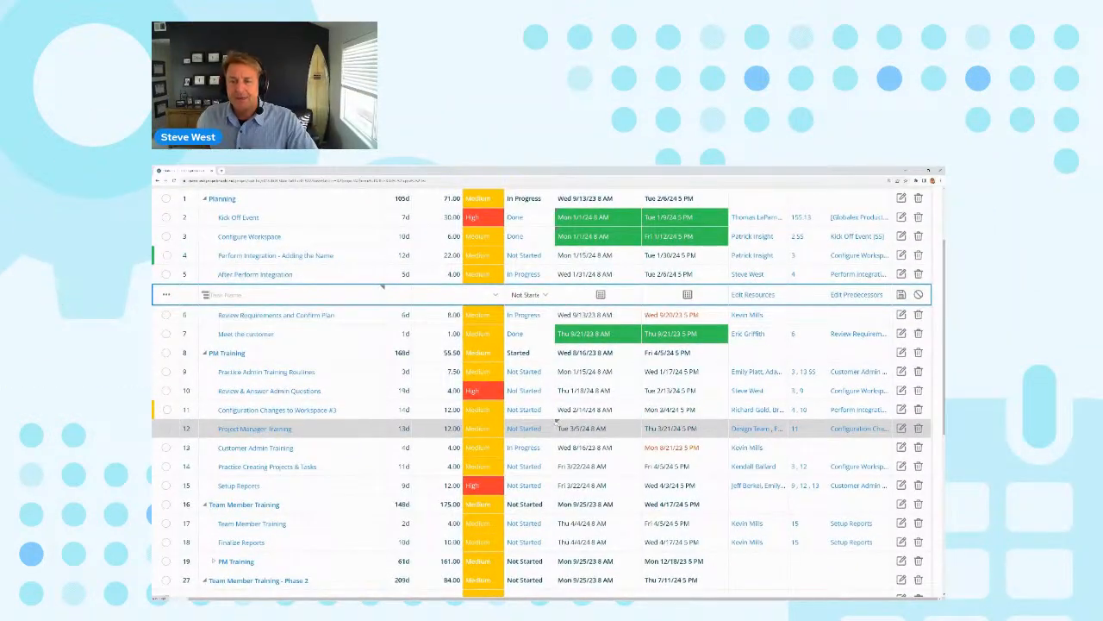
pyautogui.scroll(2, 556, 422)
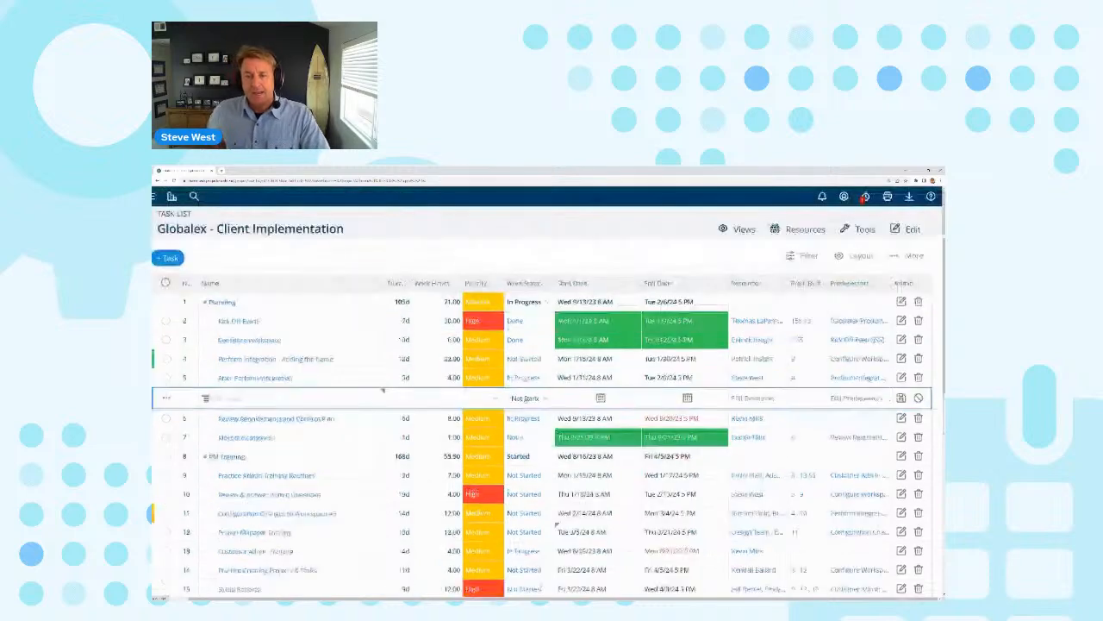
pyautogui.scroll(-1, 556, 448)
pyautogui.click(273, 345)
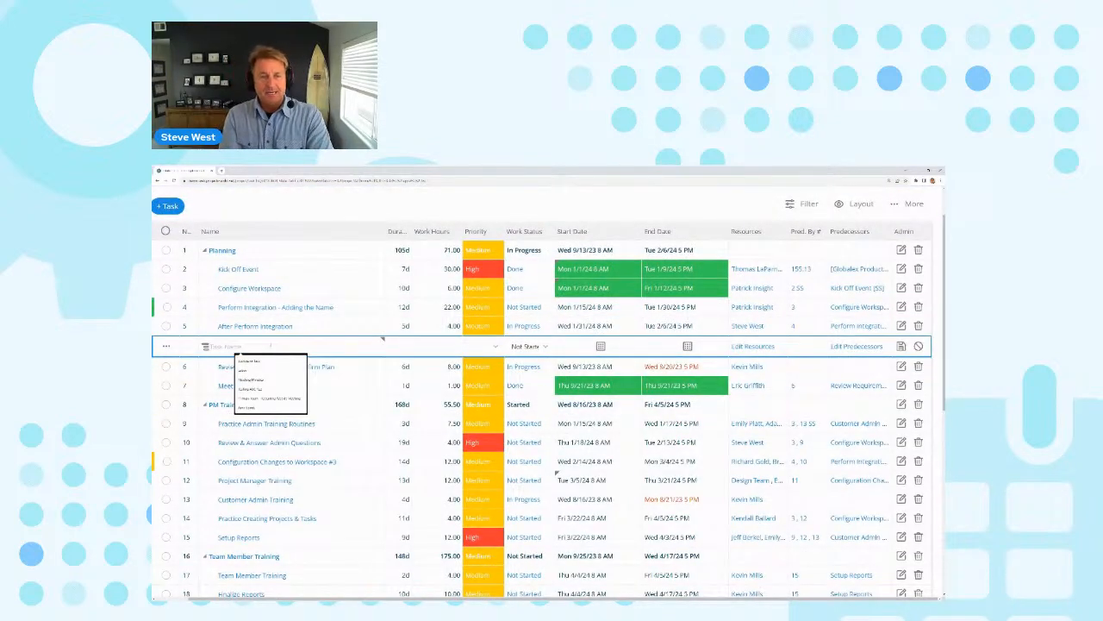
pyautogui.write('Task with a')
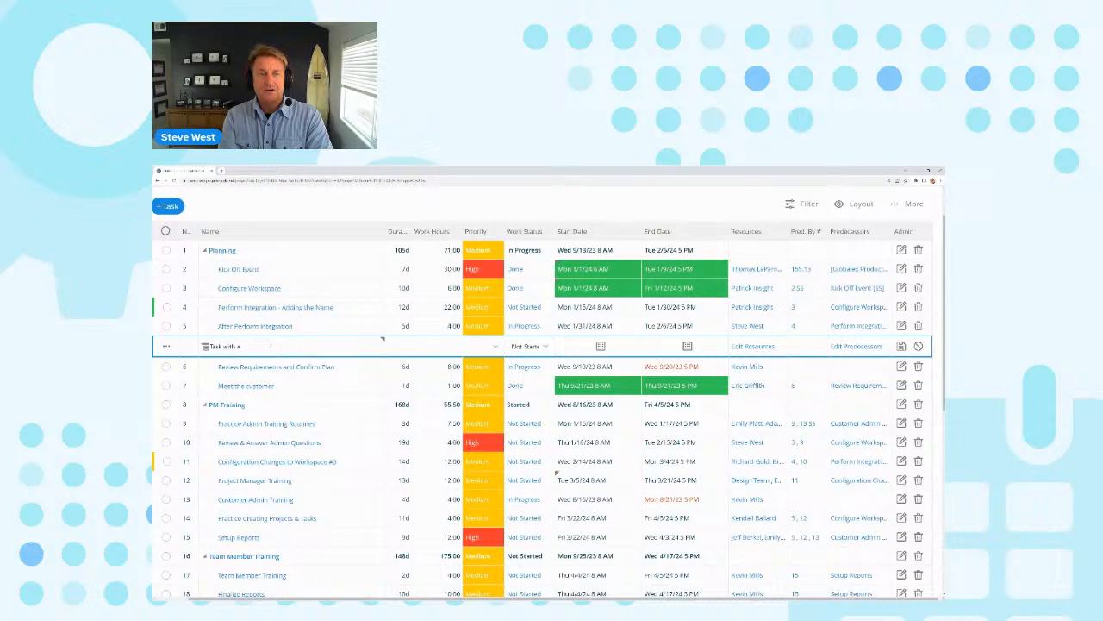
pyautogui.write(' Constraint')
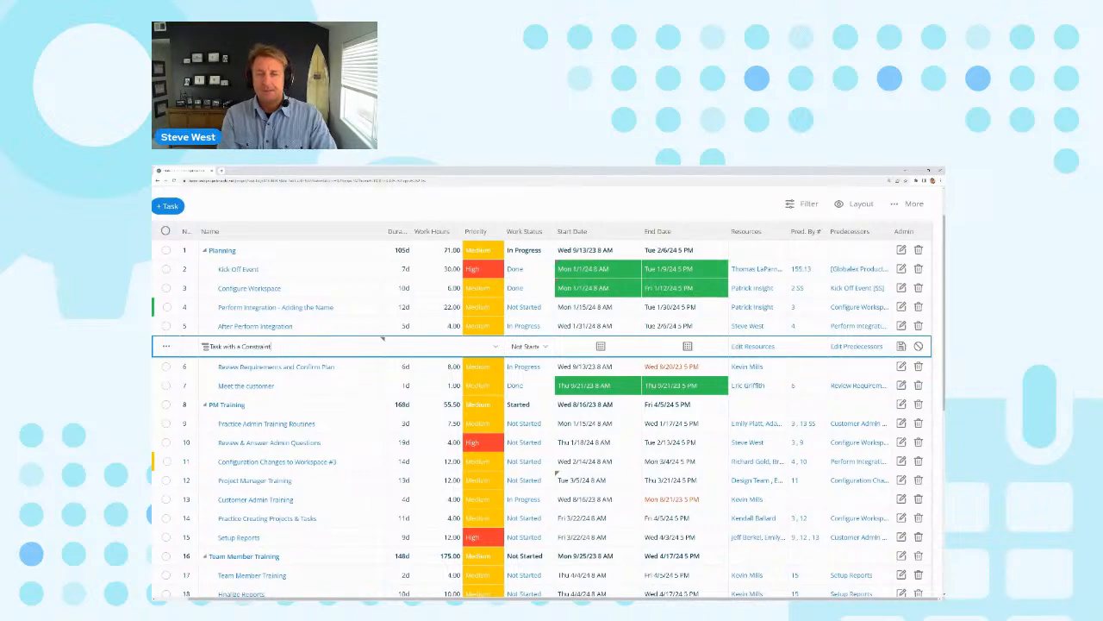
# Set the start date of the new Task with a Constraint row to 11/29/2023.
pyautogui.click(576, 346)
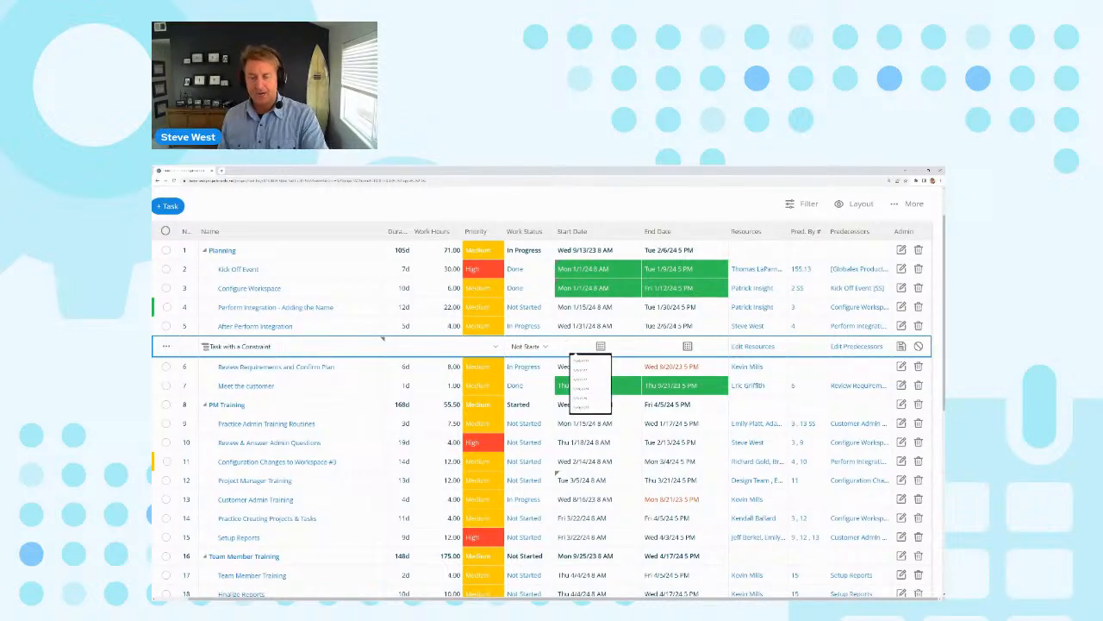
pyautogui.doubleClick(567, 346)
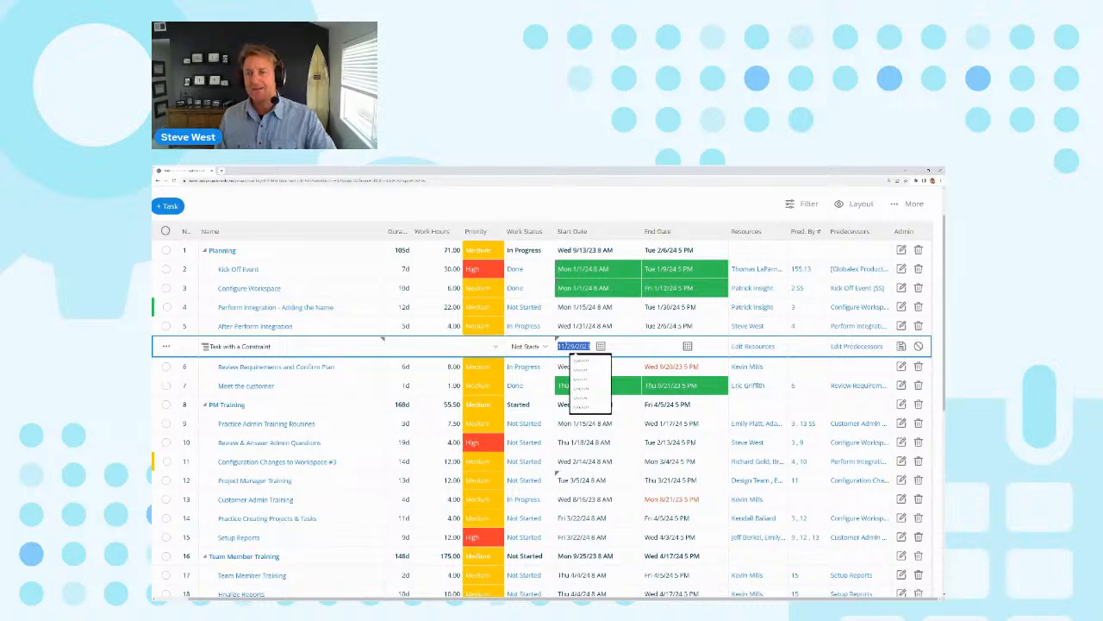
pyautogui.click(627, 346)
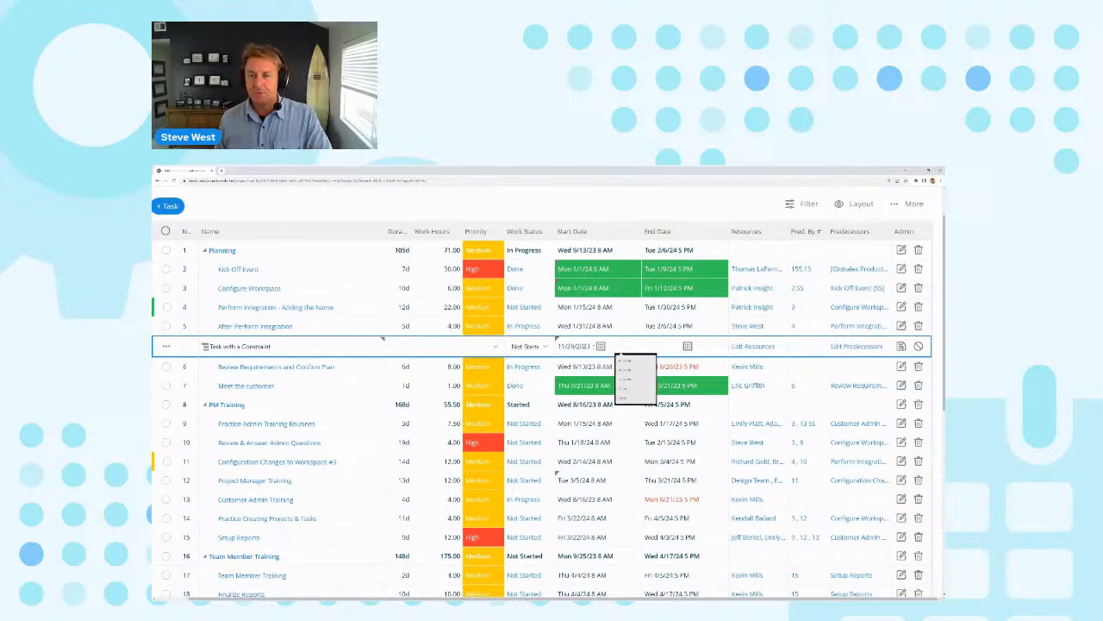
pyautogui.moveTo(593, 347); pyautogui.dragTo(557, 346)
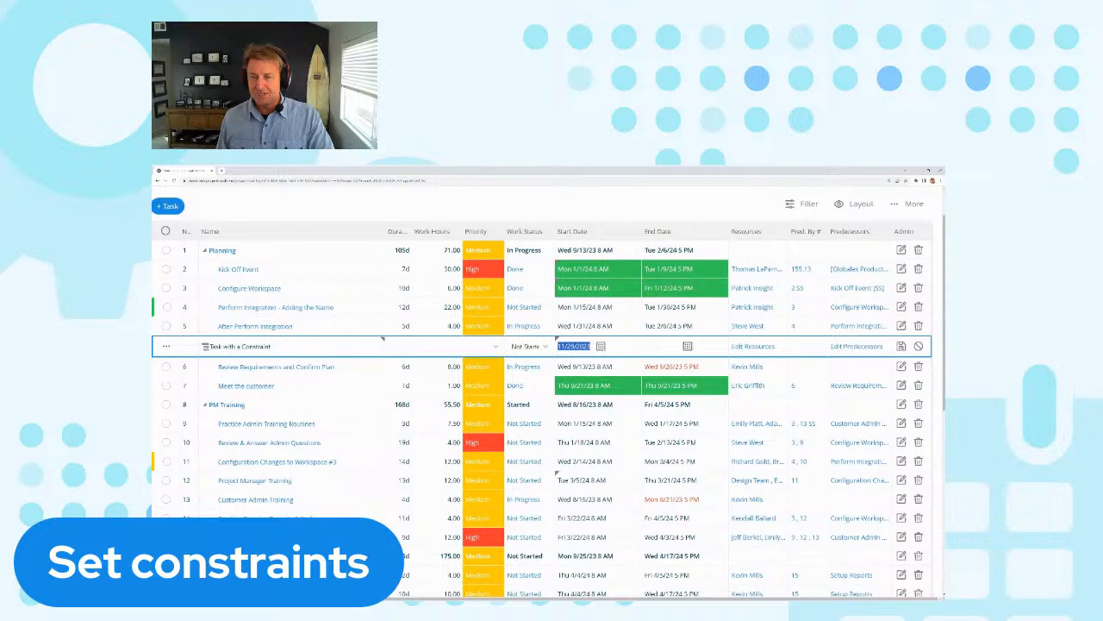
pyautogui.click(600, 346)
pyautogui.click(551, 430)
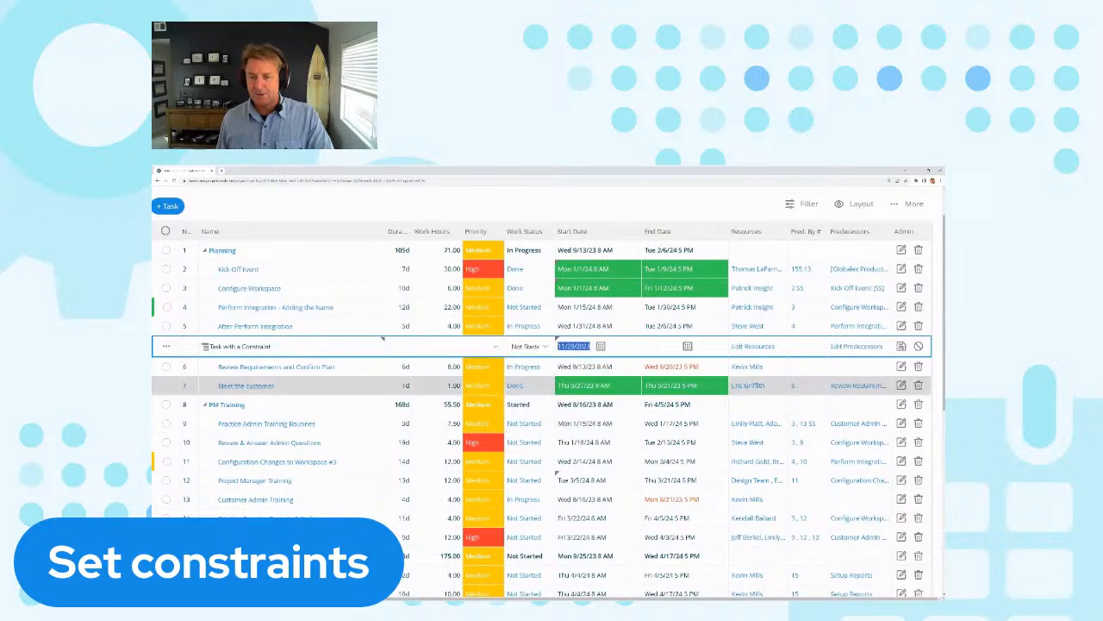
# Set the end date of Task with a Constraint to 11/30/2023 and save the task.
pyautogui.click(662, 346)
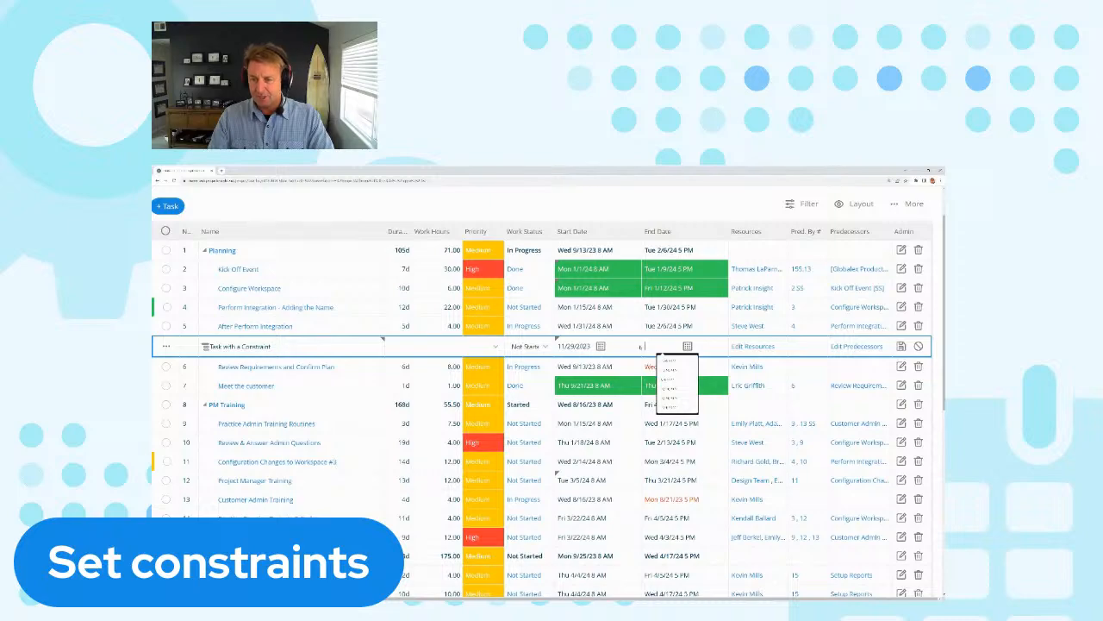
pyautogui.click(670, 407)
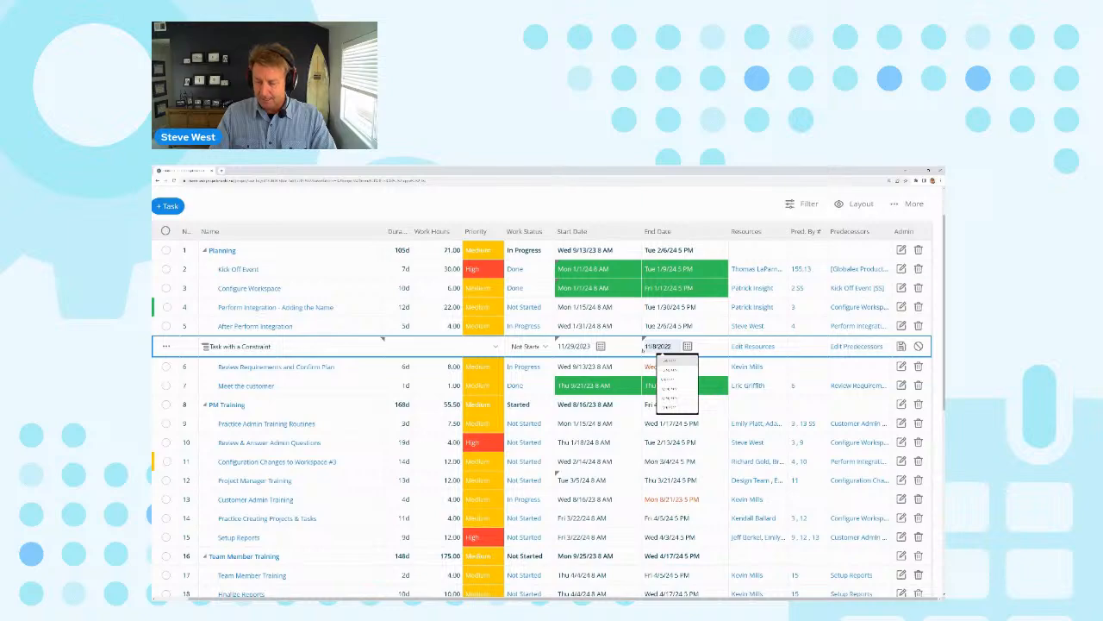
pyautogui.press('Escape')
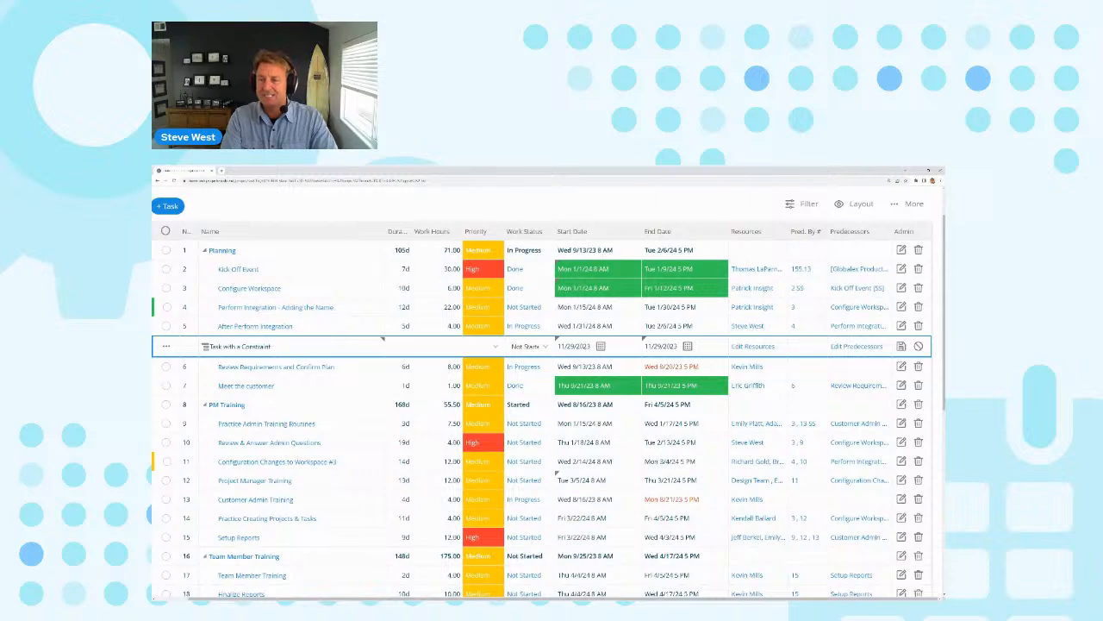
pyautogui.click(688, 347)
pyautogui.click(656, 432)
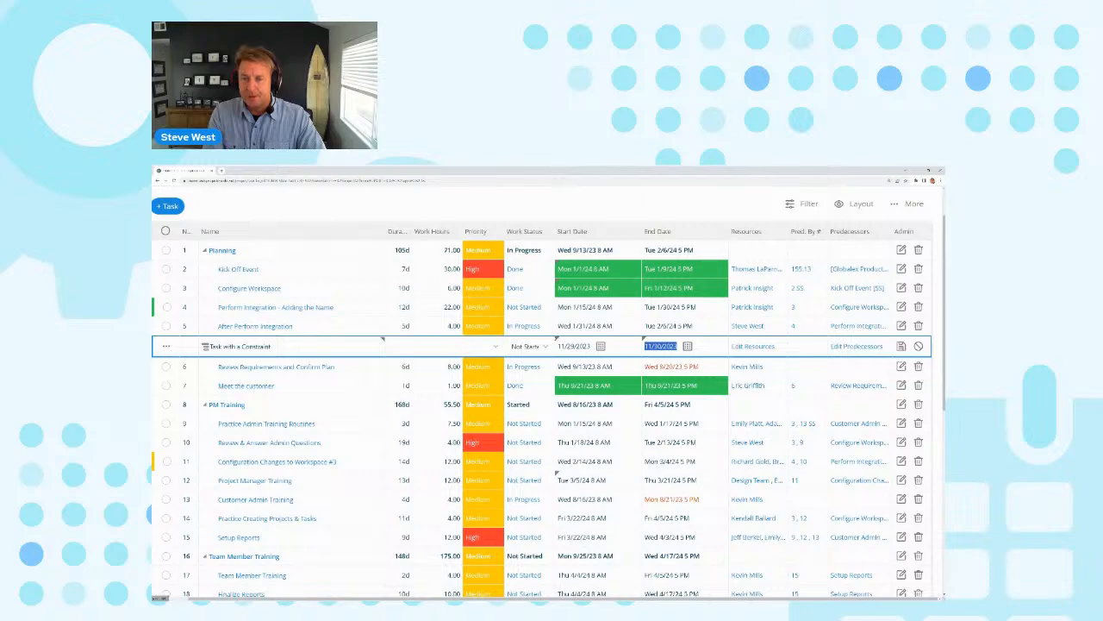
pyautogui.click(902, 346)
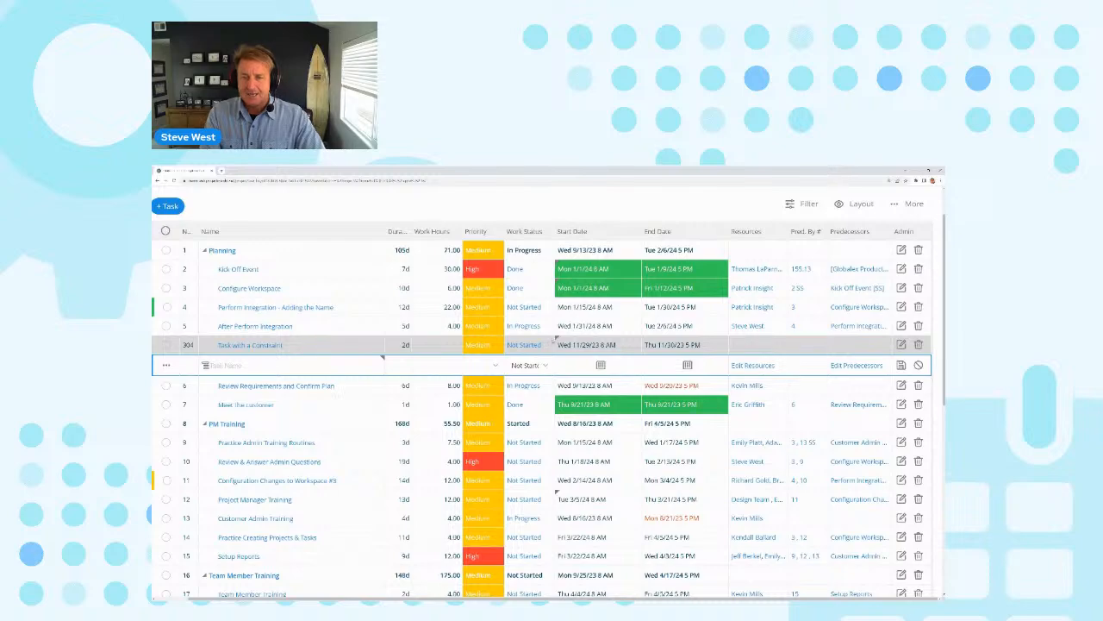
# Remove the Start No Earlier Than constraint from Project Manager Training.
pyautogui.scroll(-1, 554, 397)
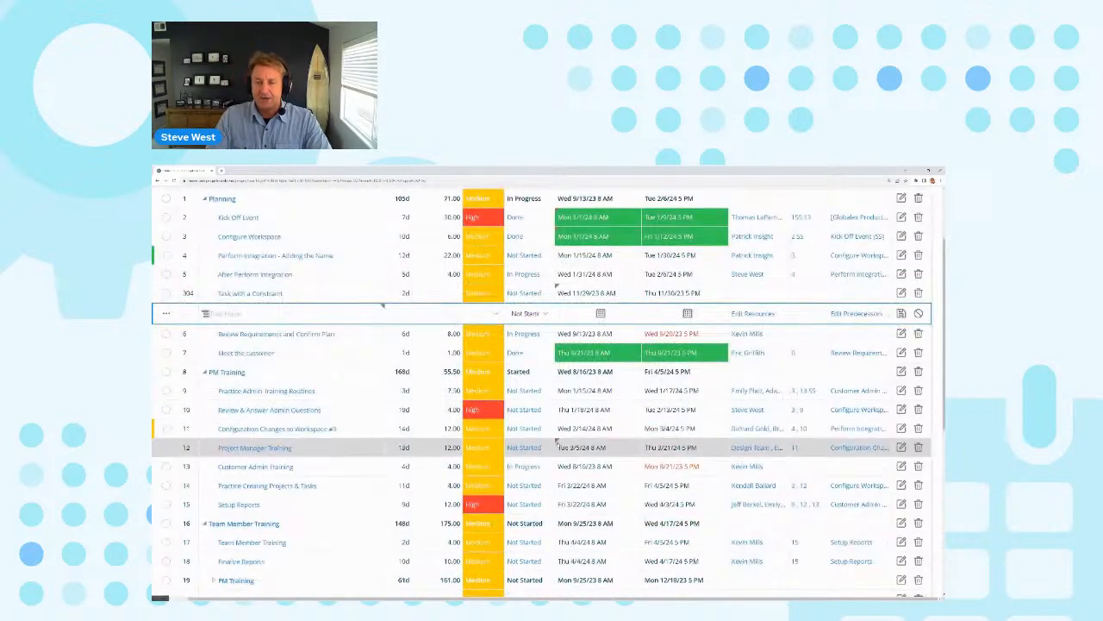
pyautogui.click(557, 442)
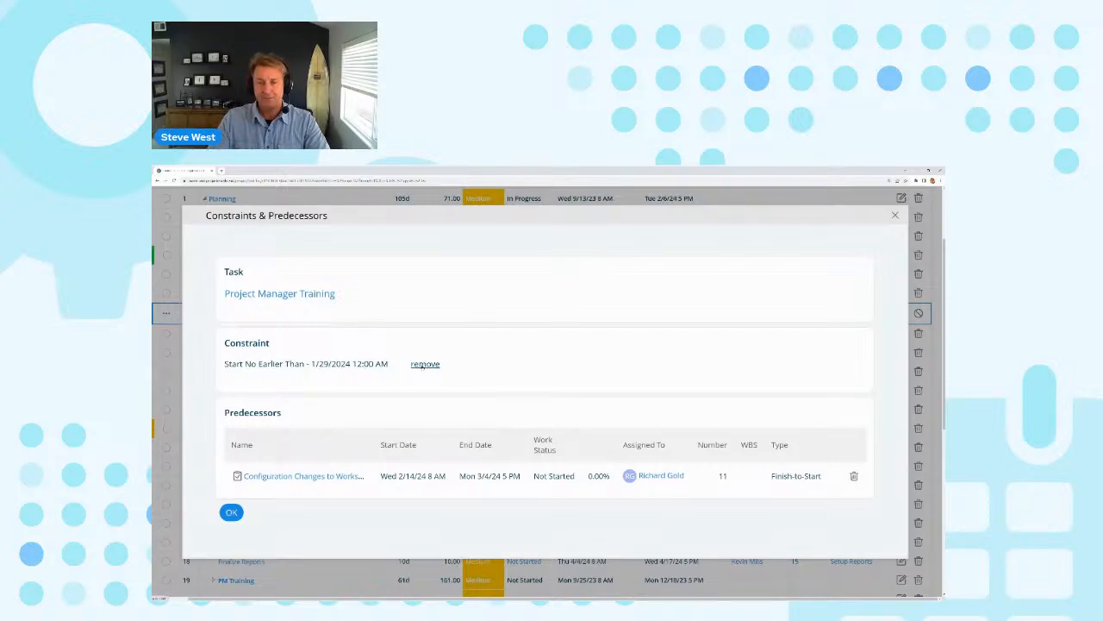
pyautogui.click(424, 364)
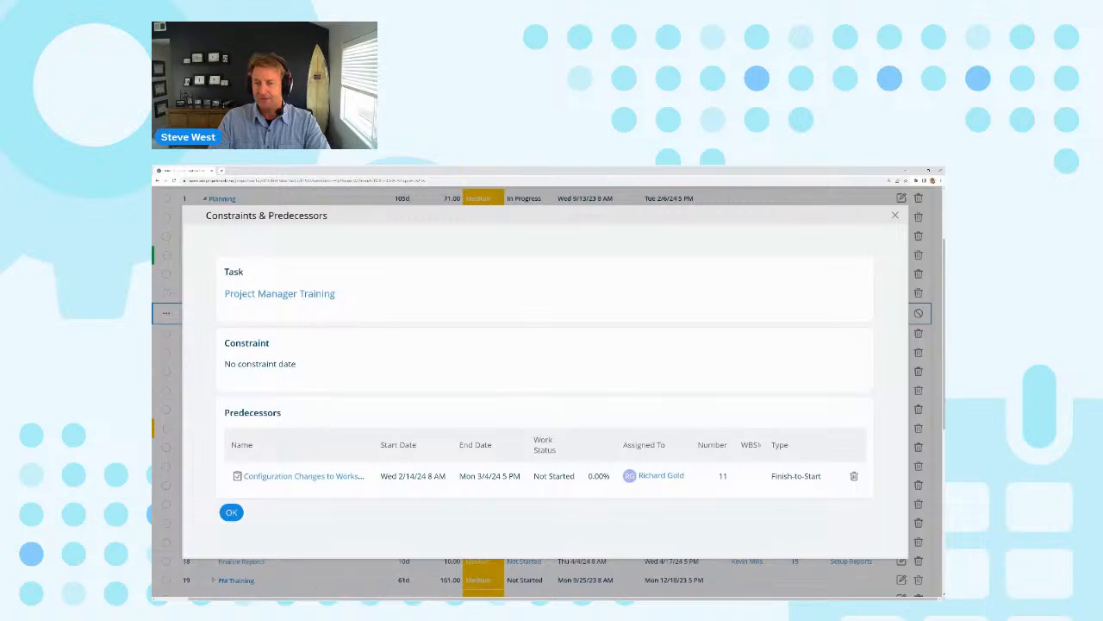
pyautogui.click(231, 512)
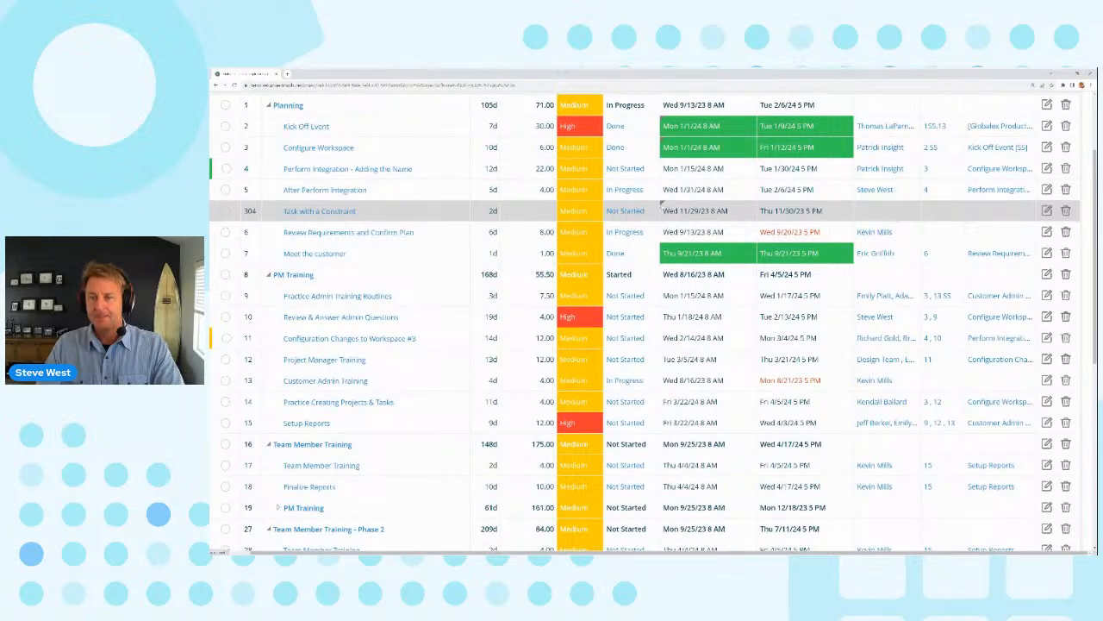
# Remove the Must Start On constraint from Task with a Constraint.
pyautogui.click(664, 207)
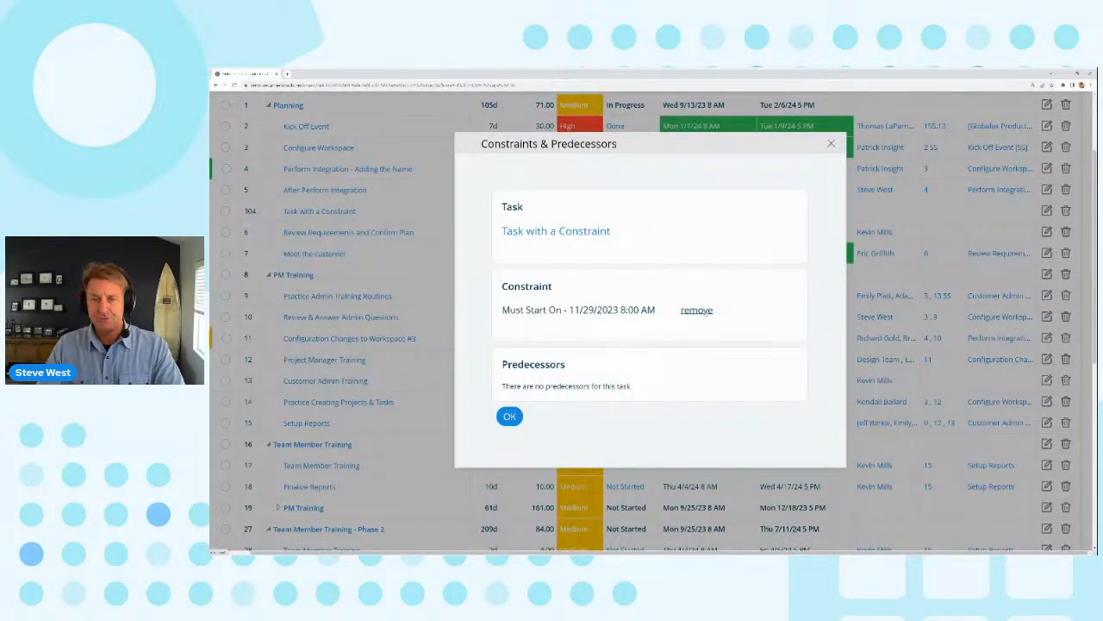
pyautogui.click(695, 312)
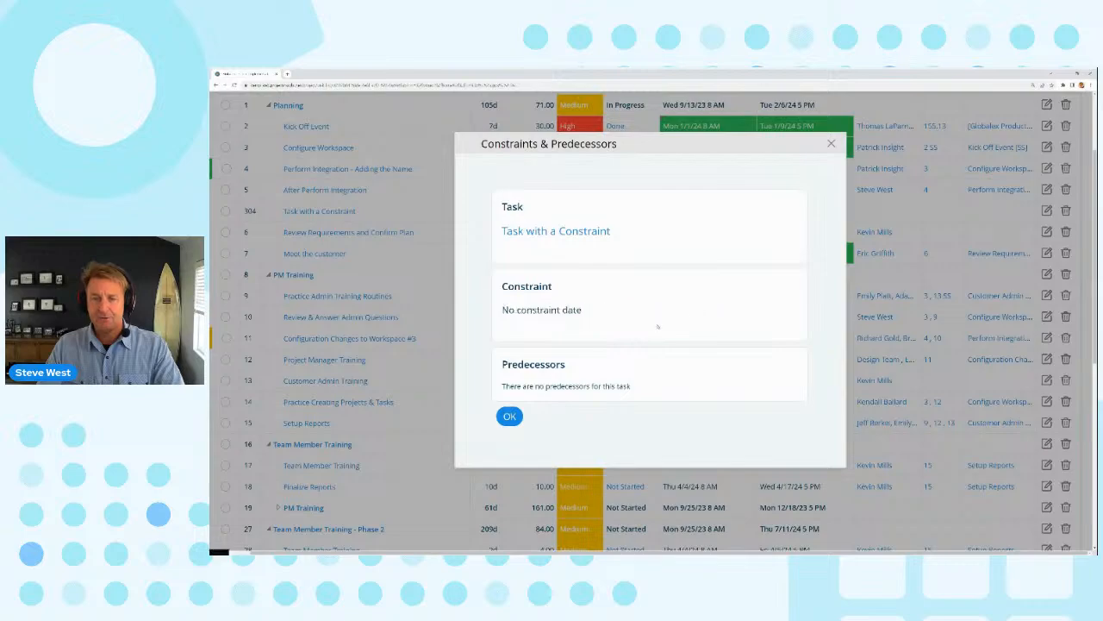
pyautogui.click(503, 419)
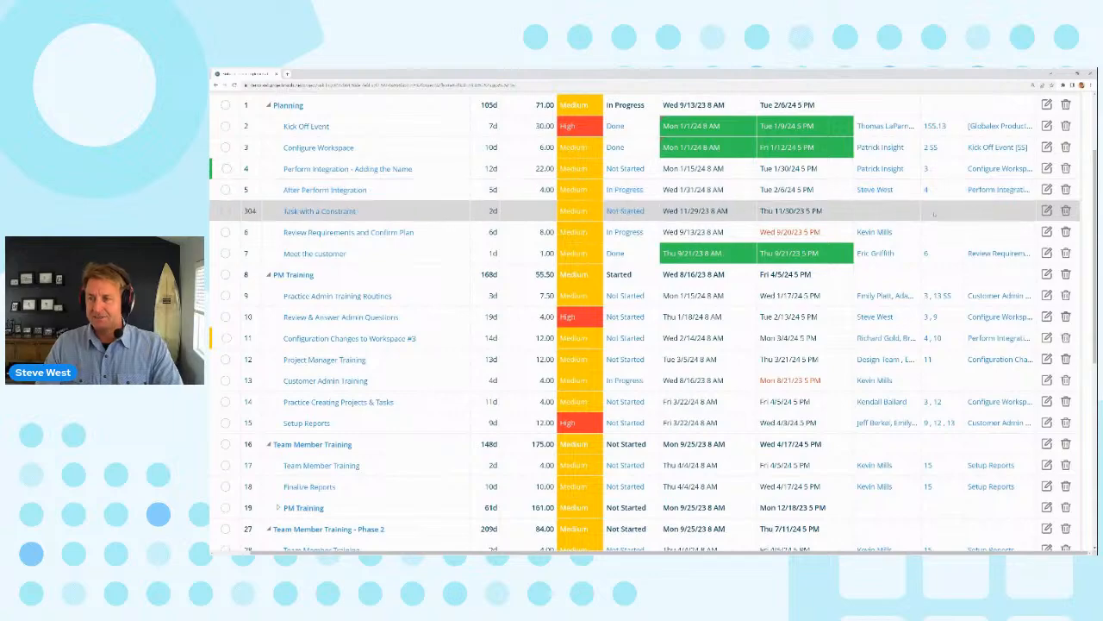
# Make task 5 the predecessor of Task with a Constraint by its number and save the row.
pyautogui.click(933, 215)
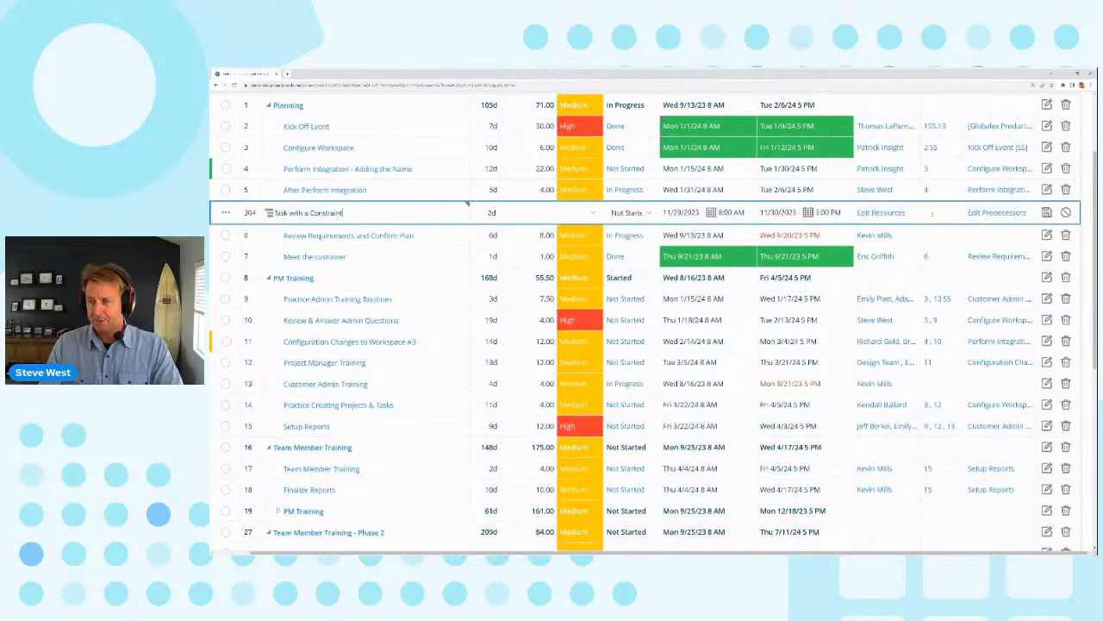
pyautogui.write('5')
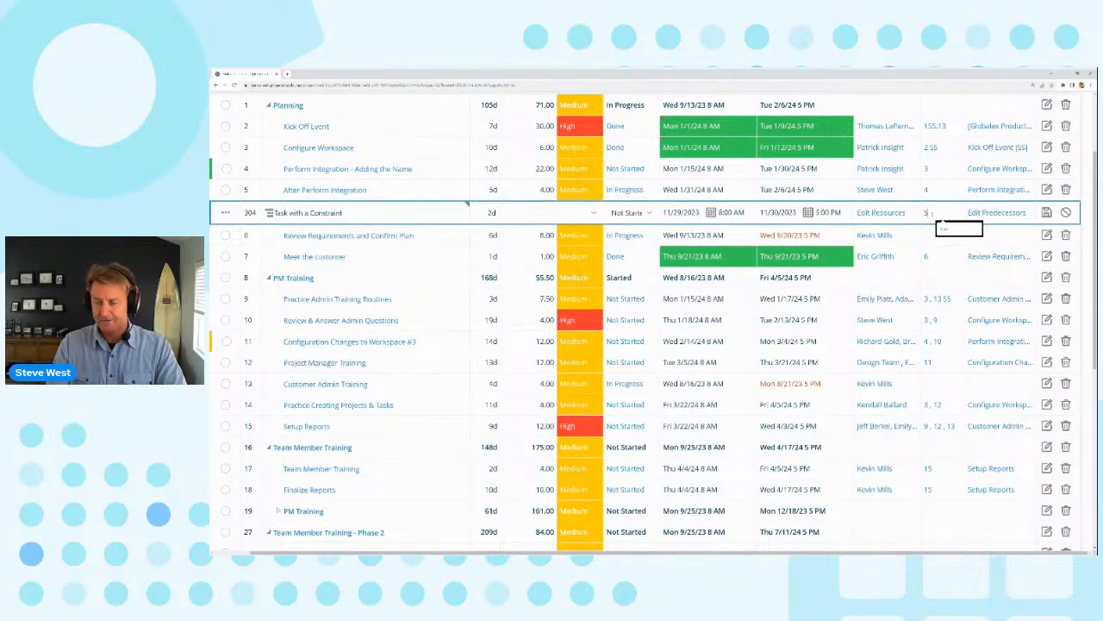
pyautogui.press('Return')
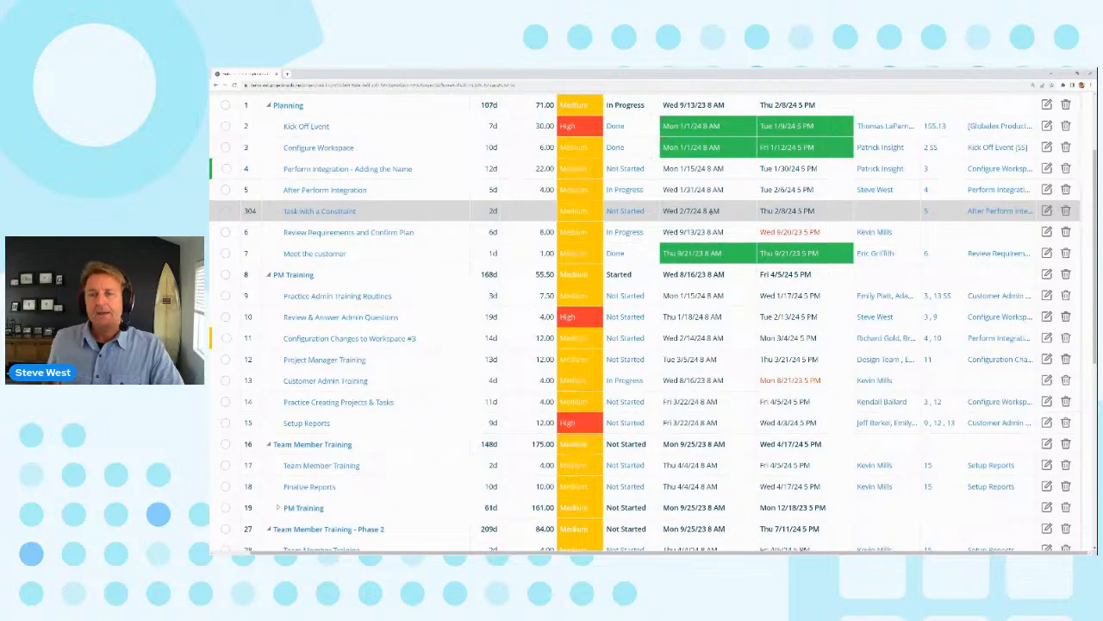
# Insert a task after Review Requirements and Confirm Plan, named "Successor Task", with a 5d duration and 8 work hours.
pyautogui.scroll(-2, 606, 215)
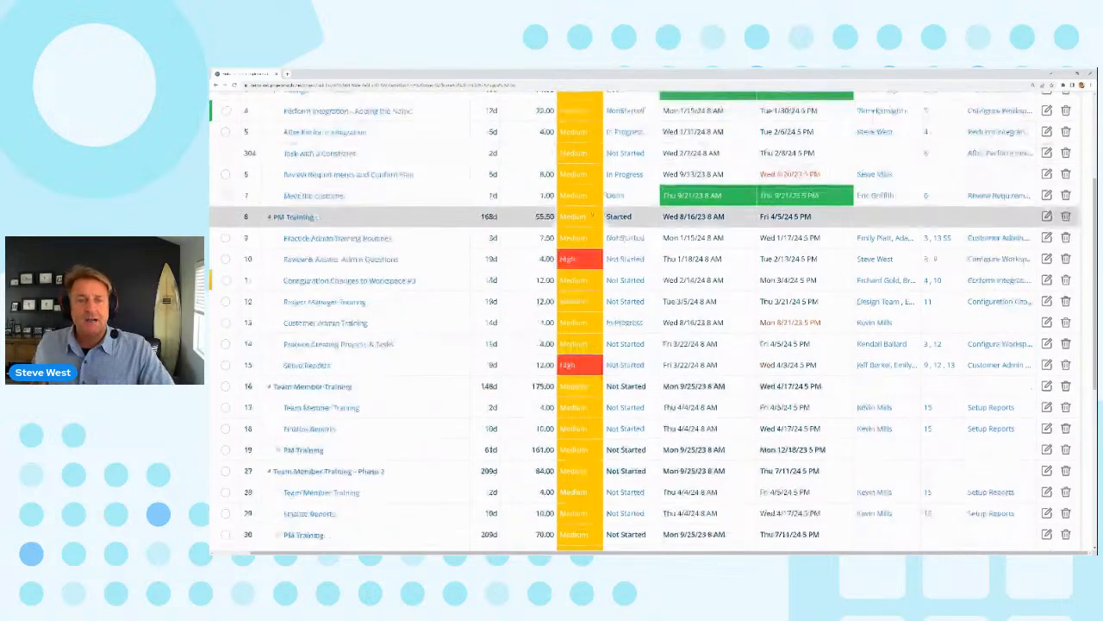
pyautogui.scroll(2, 569, 212)
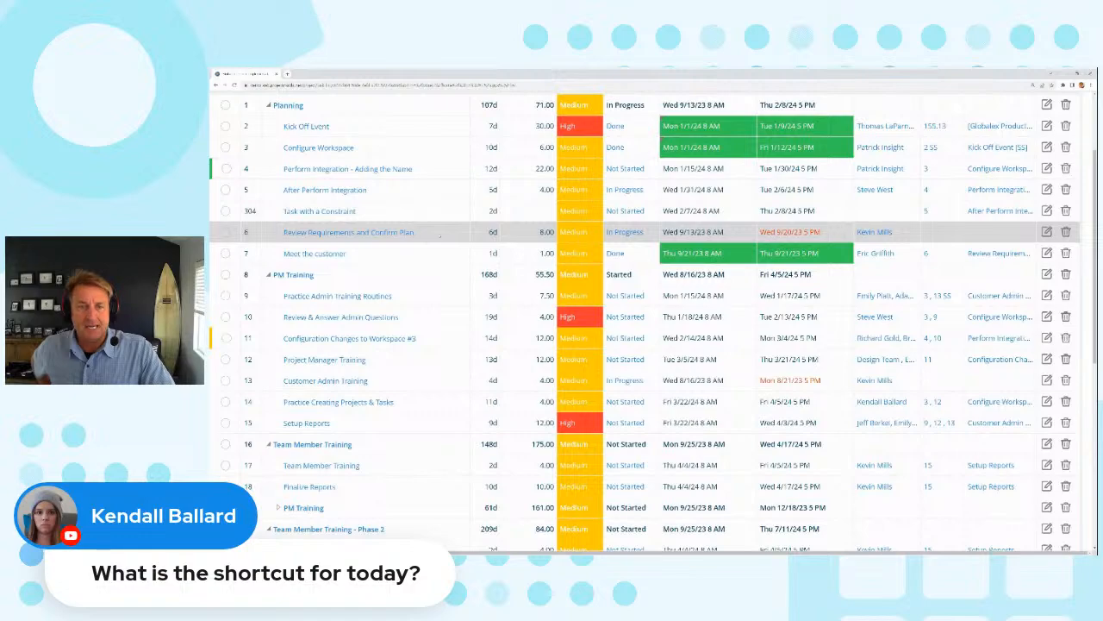
pyautogui.rightClick(438, 232)
pyautogui.moveTo(458, 264)
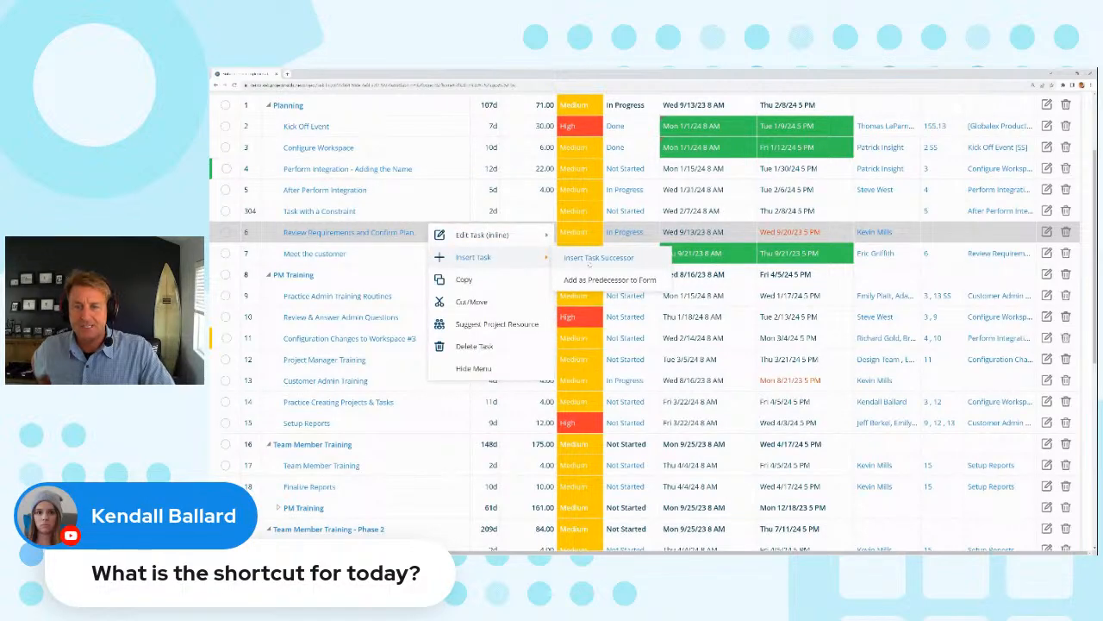
pyautogui.click(598, 257)
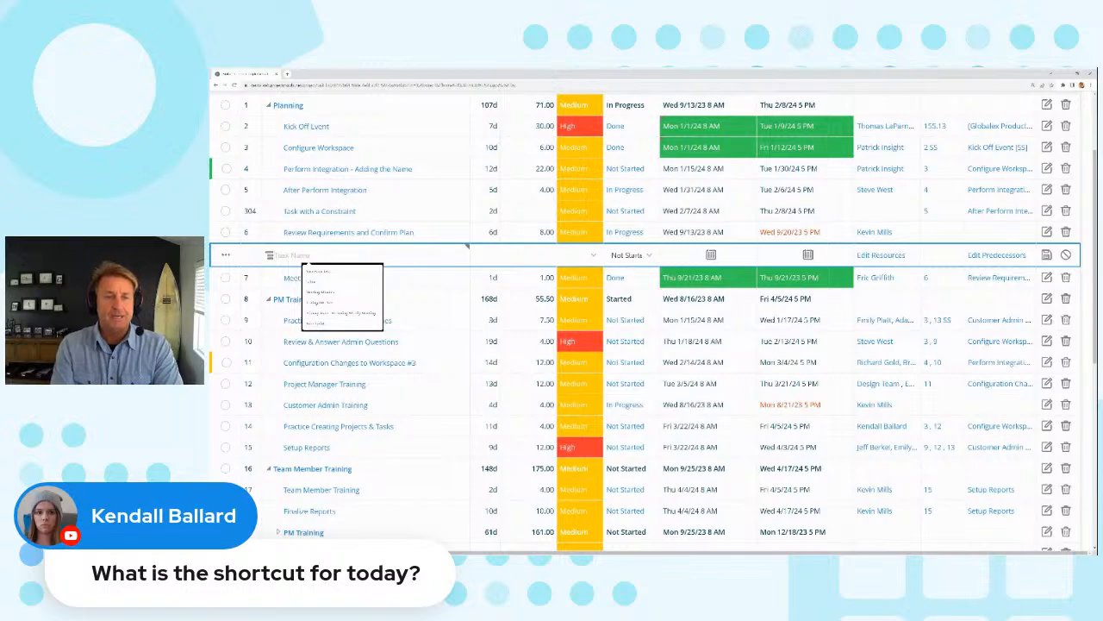
pyautogui.write('Succe')
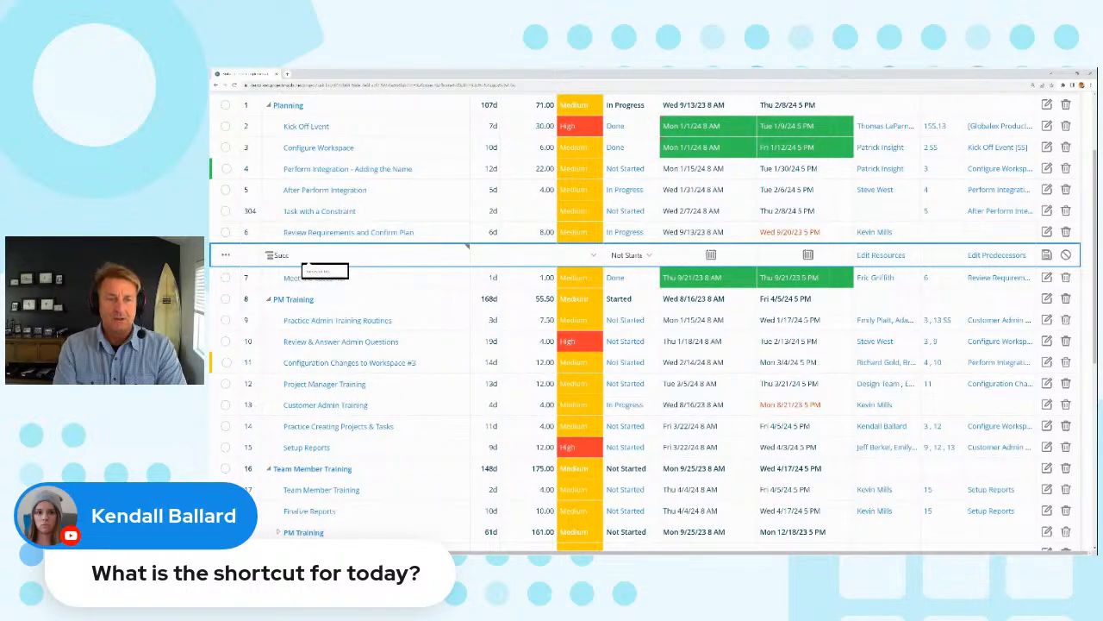
pyautogui.write('ssor Task')
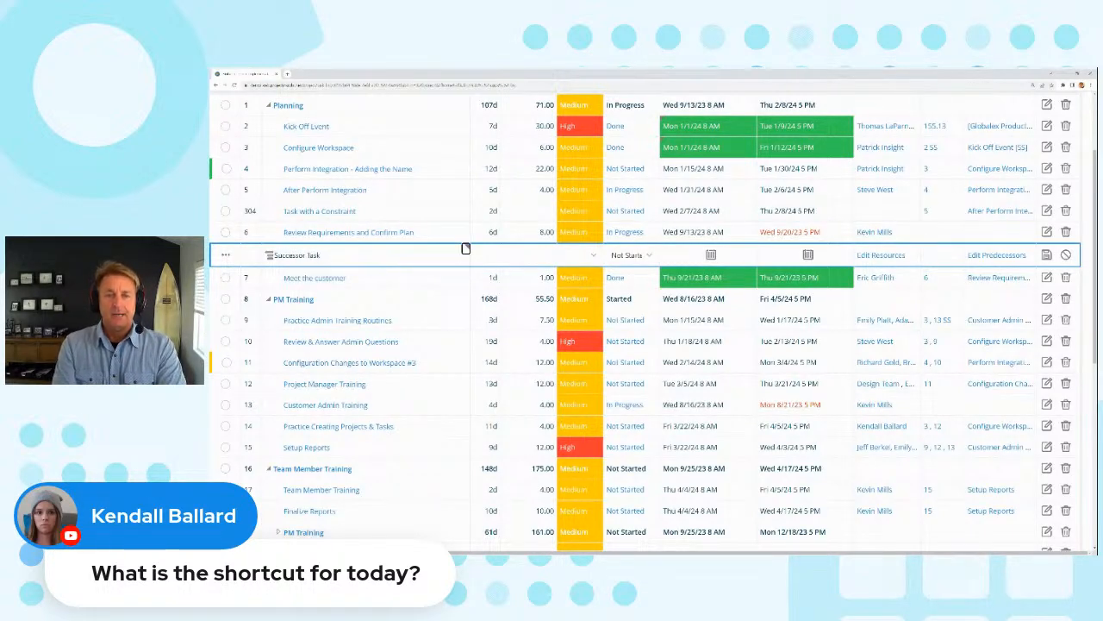
pyautogui.press('Tab')
pyautogui.write('5d')
pyautogui.press('Tab')
pyautogui.write('8')
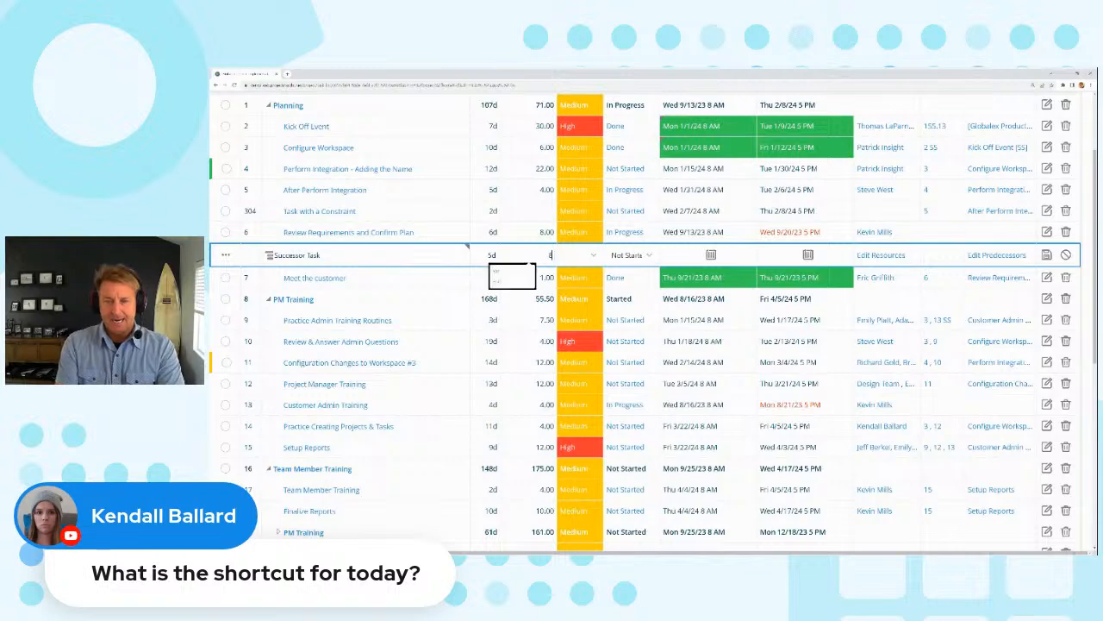
pyautogui.press('Tab')
# Set tasks 3 and 5 as the predecessors of Successor Task by number and save the task.
pyautogui.click(942, 254)
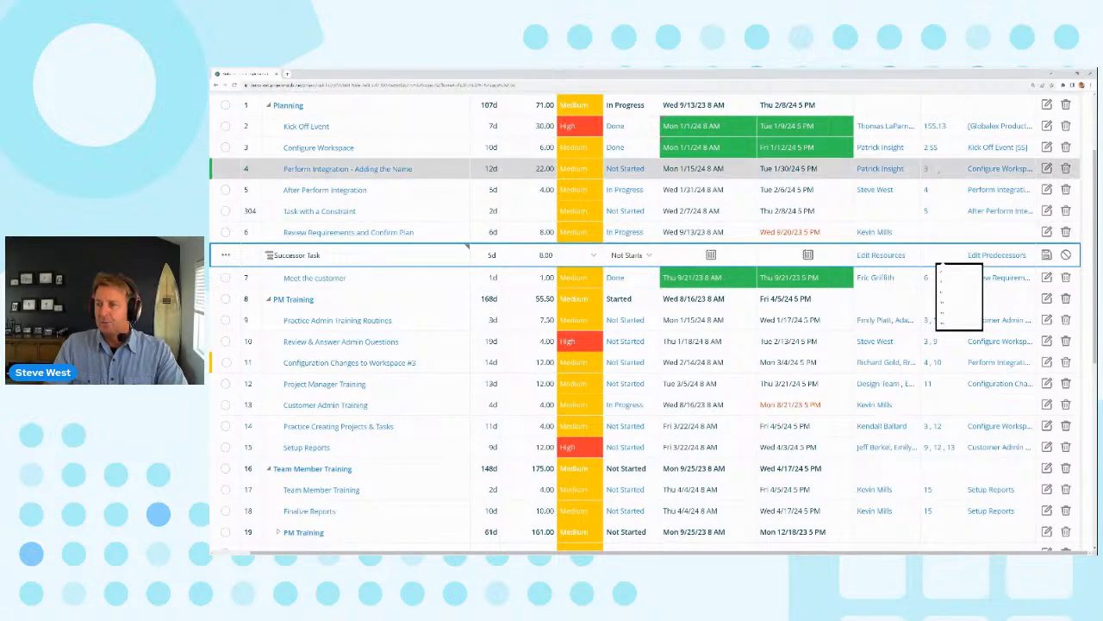
pyautogui.scroll(3, 931, 259)
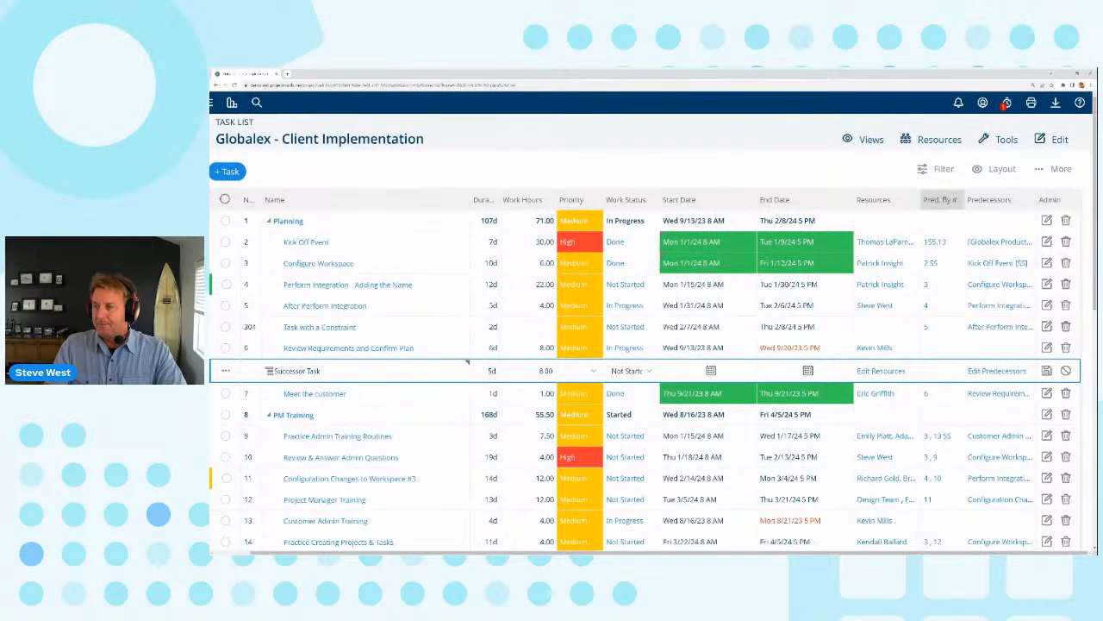
pyautogui.click(934, 371)
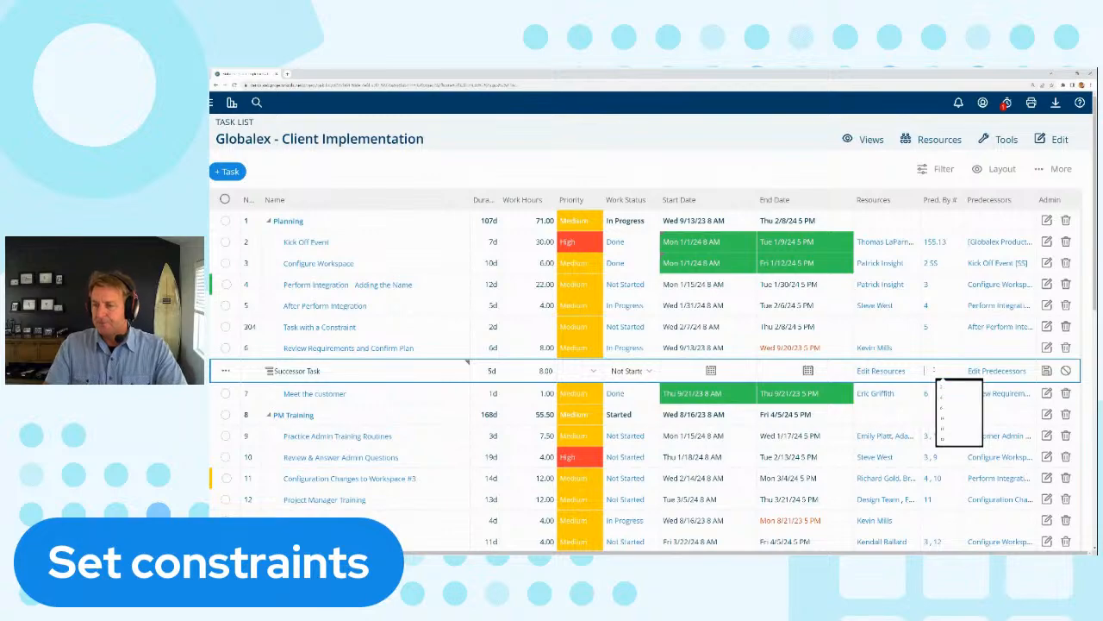
pyautogui.scroll(-1, 939, 370)
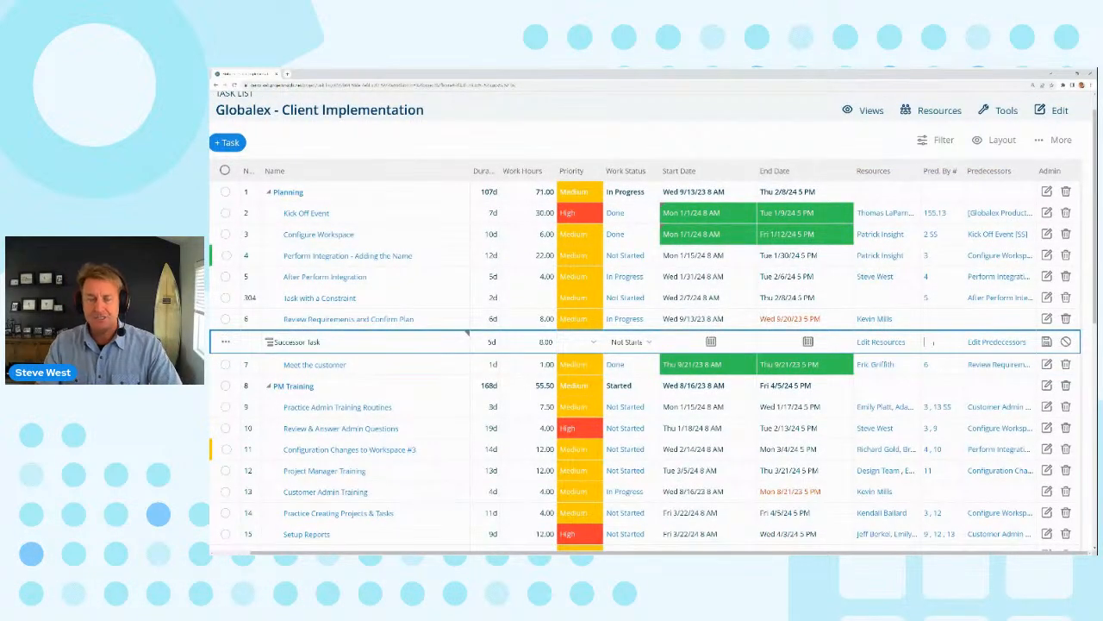
pyautogui.write('3, 5')
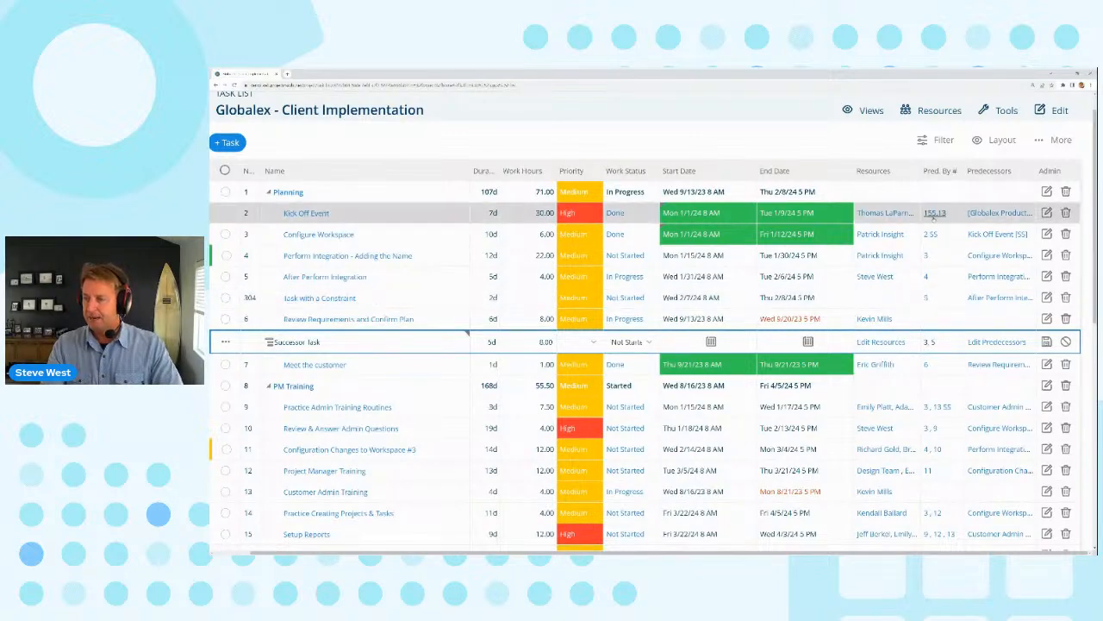
pyautogui.click(1046, 342)
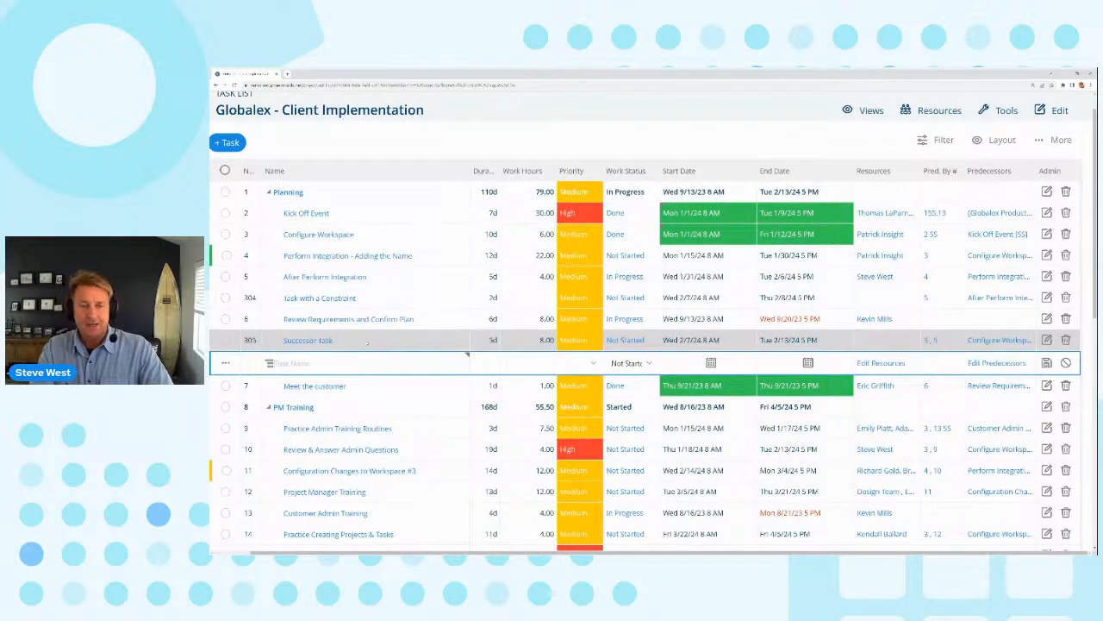
# Name the new task below Successor Task "Another Successor Task".
pyautogui.click(338, 366)
pyautogui.write('S')
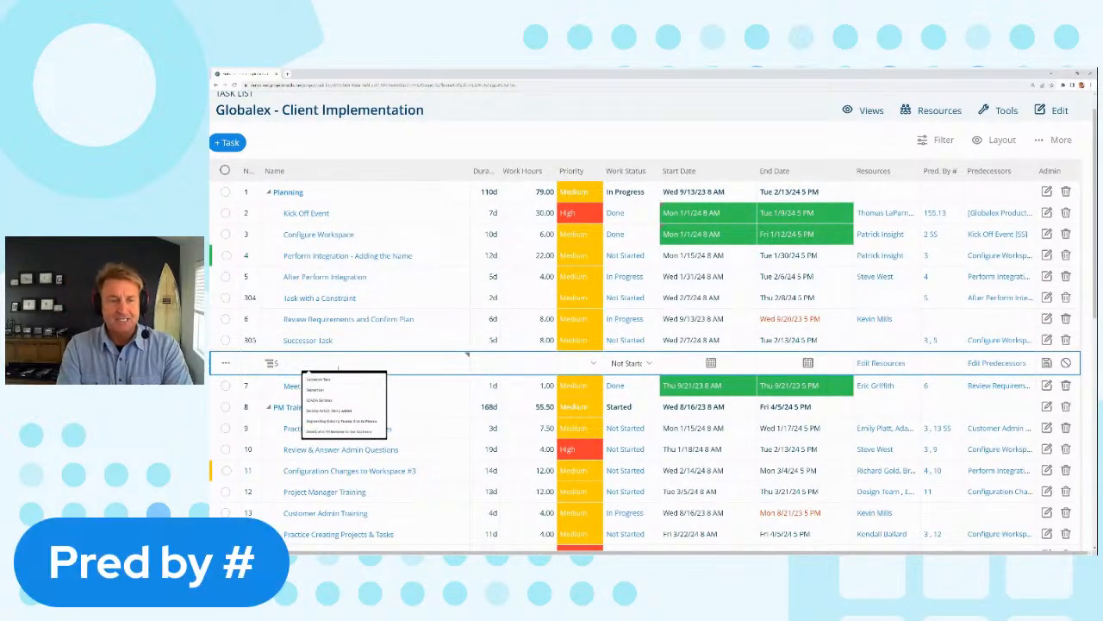
pyautogui.press('BackSpace')
pyautogui.write('Another Succe')
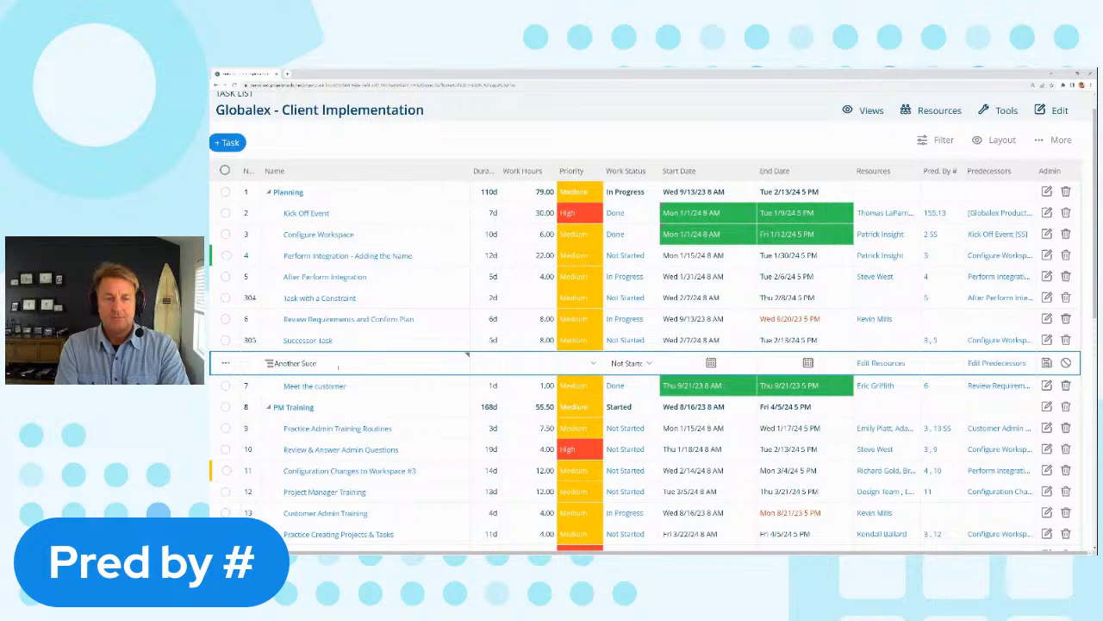
pyautogui.write('ssor')
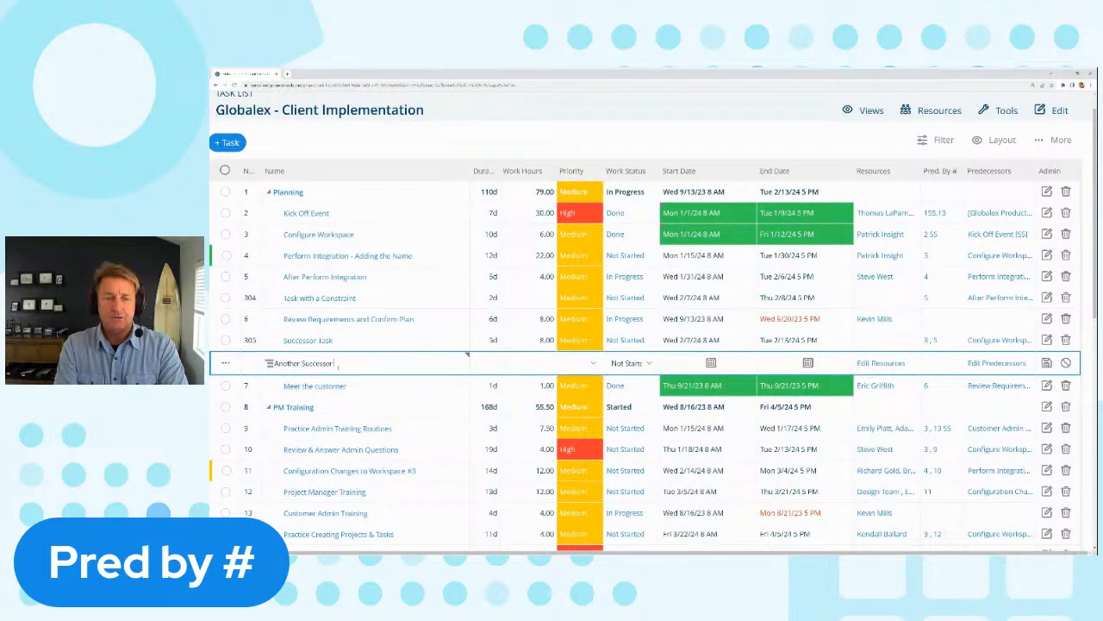
pyautogui.write(' Task')
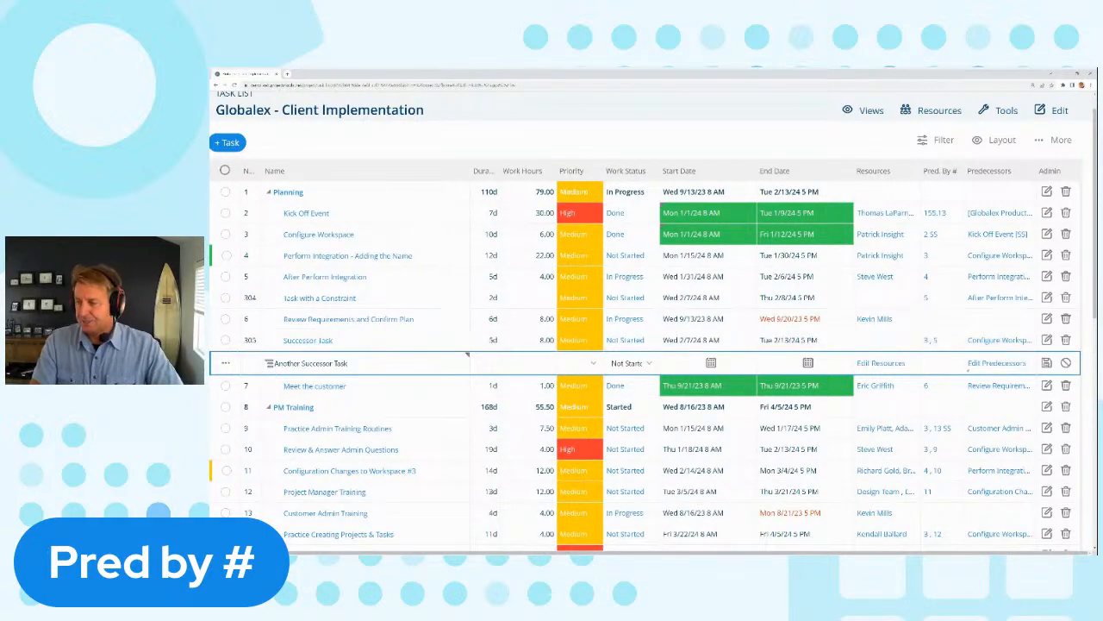
# Add Configure Workspace and Successor Task from the Globalex - Client Implementation project as predecessors of Another Successor Task.
pyautogui.click(996, 363)
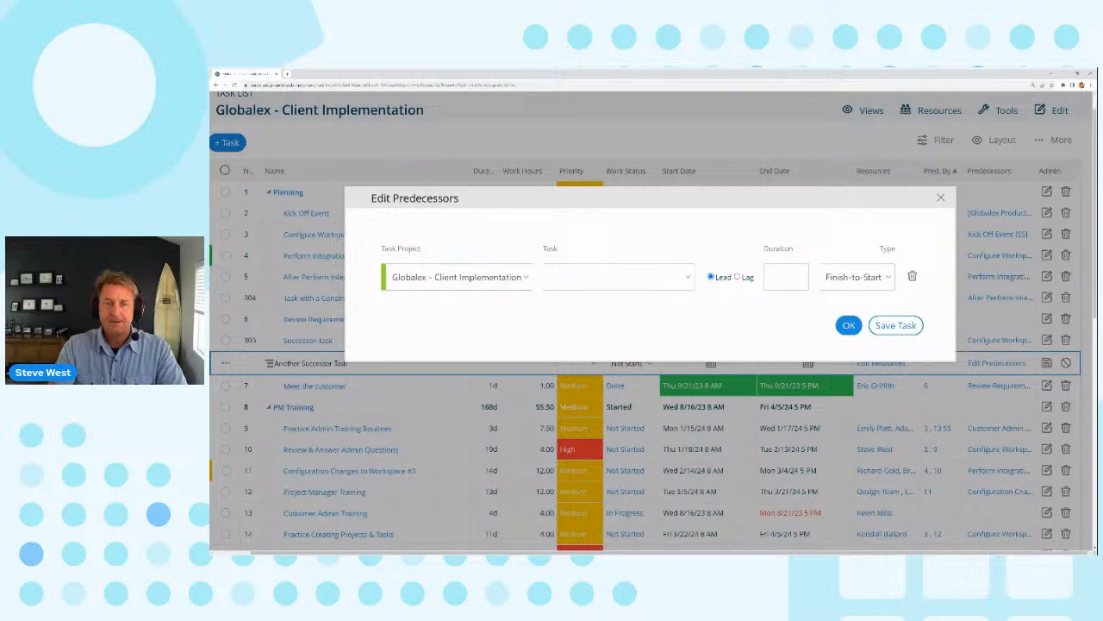
pyautogui.click(524, 277)
pyautogui.click(521, 258)
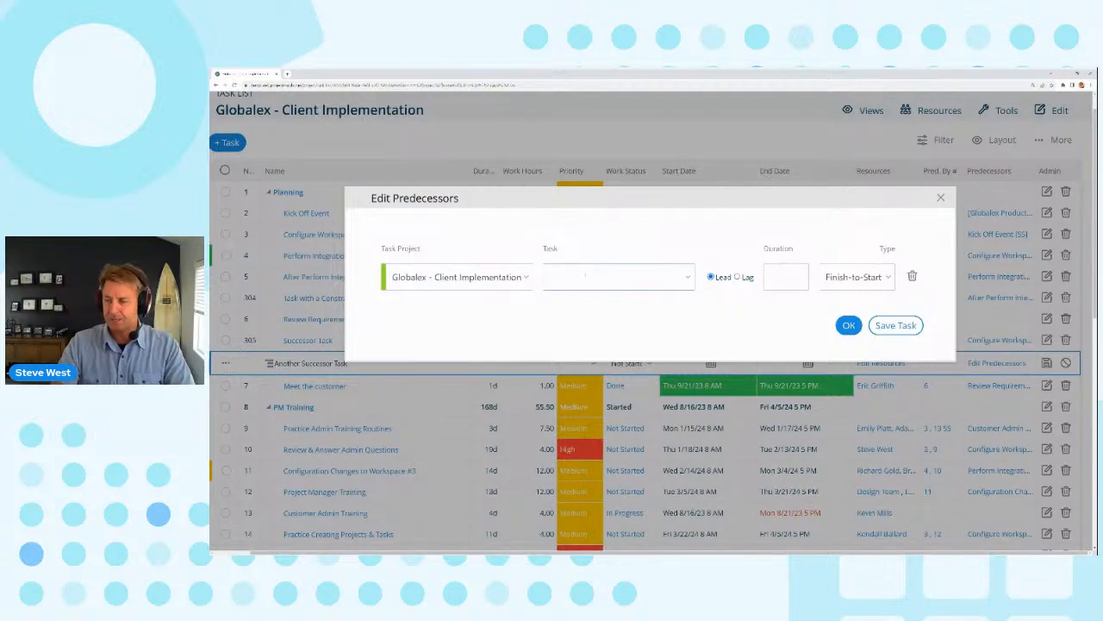
pyautogui.click(585, 276)
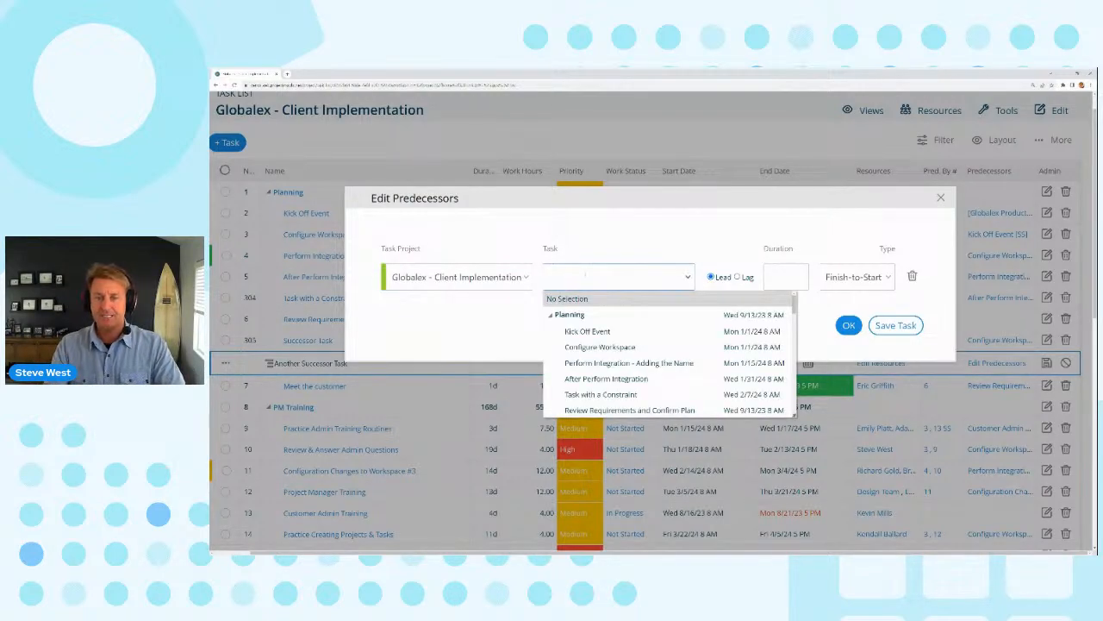
pyautogui.scroll(-1, 611, 320)
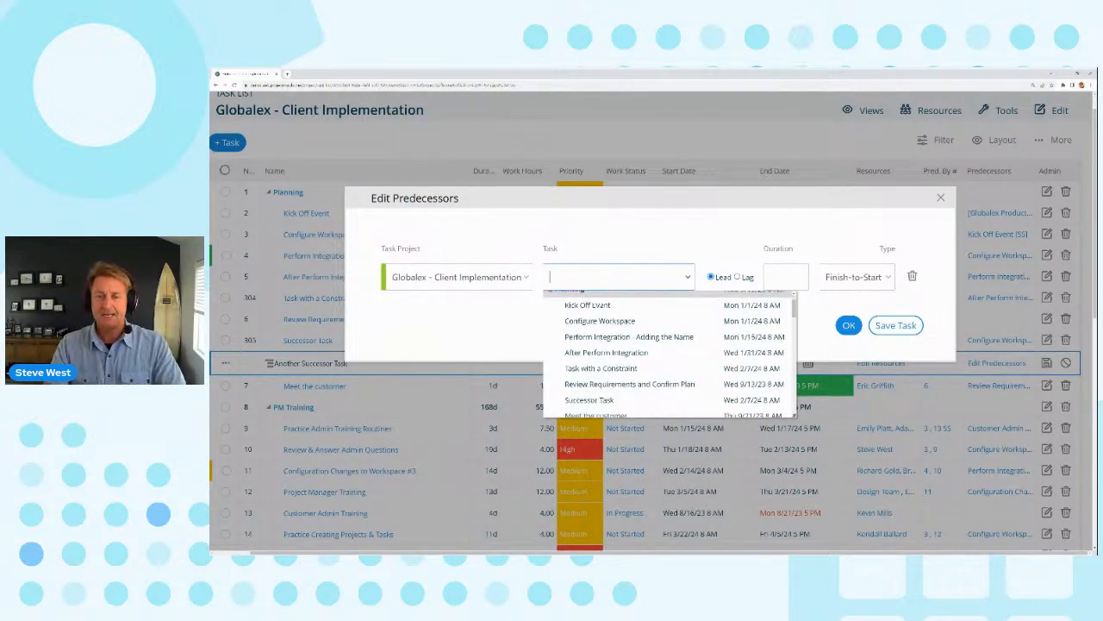
pyautogui.click(610, 318)
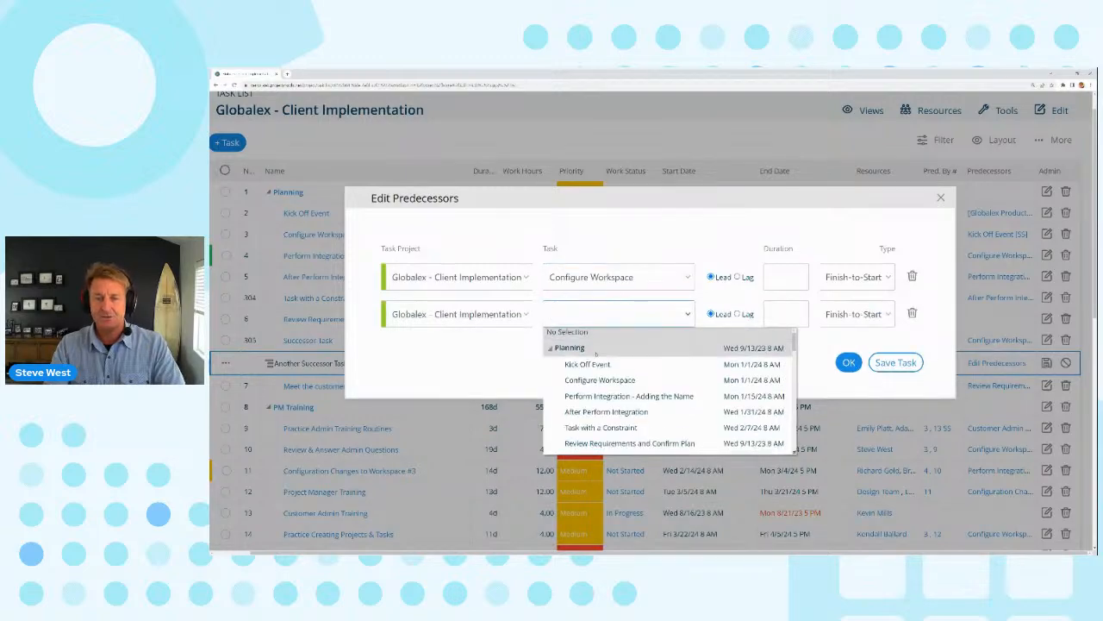
pyautogui.scroll(-2, 617, 405)
pyautogui.scroll(-1, 616, 414)
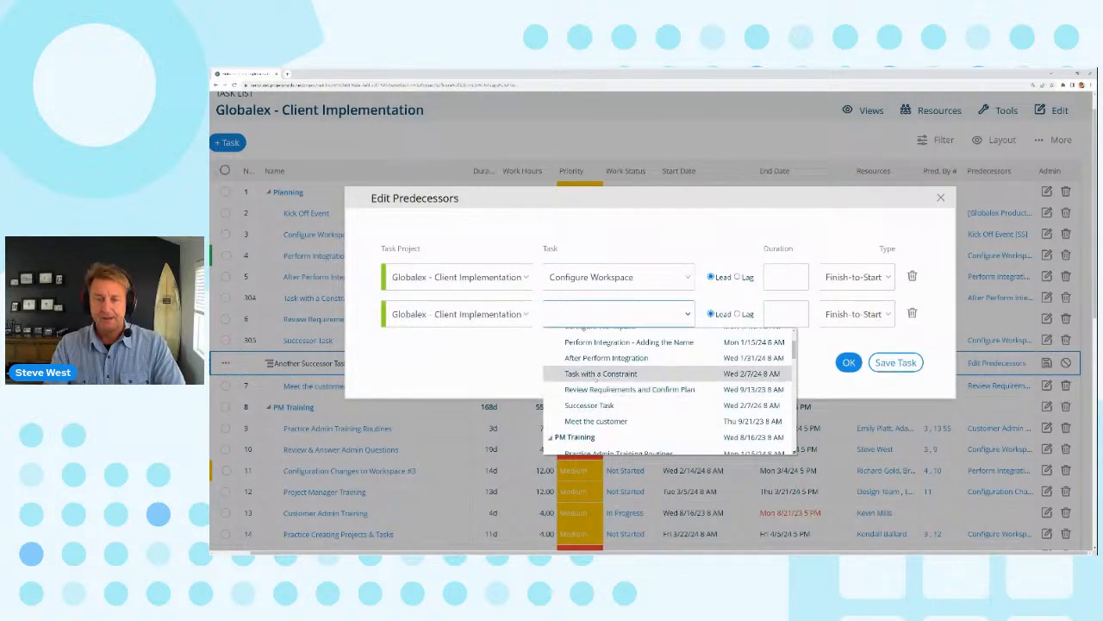
pyautogui.click(590, 405)
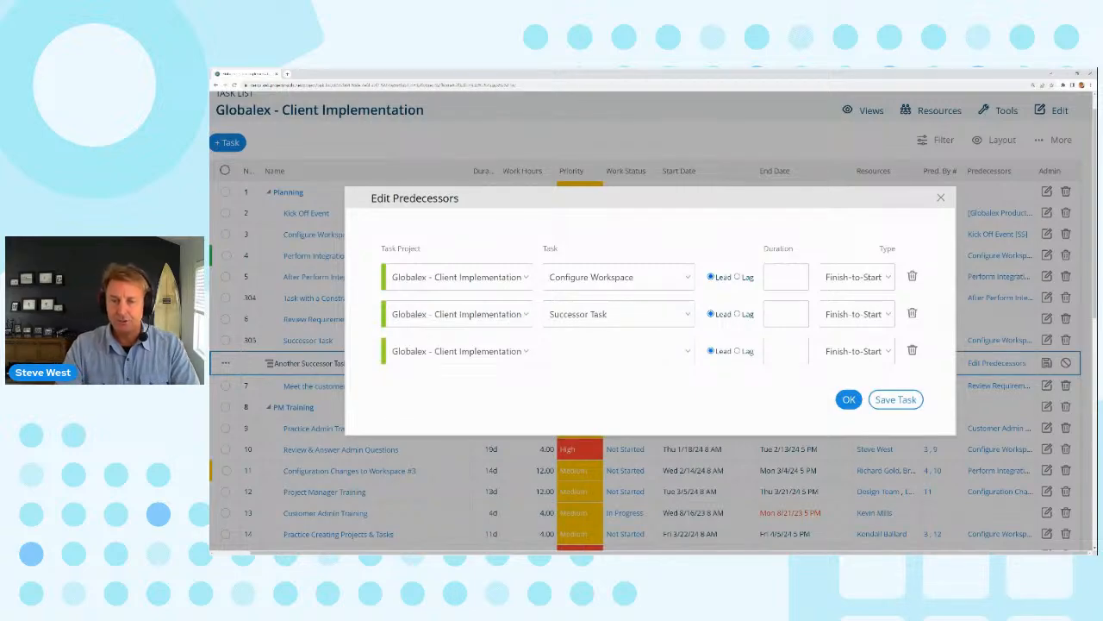
# Set the dependency type of both predecessors to Start-to-Start.
pyautogui.click(781, 276)
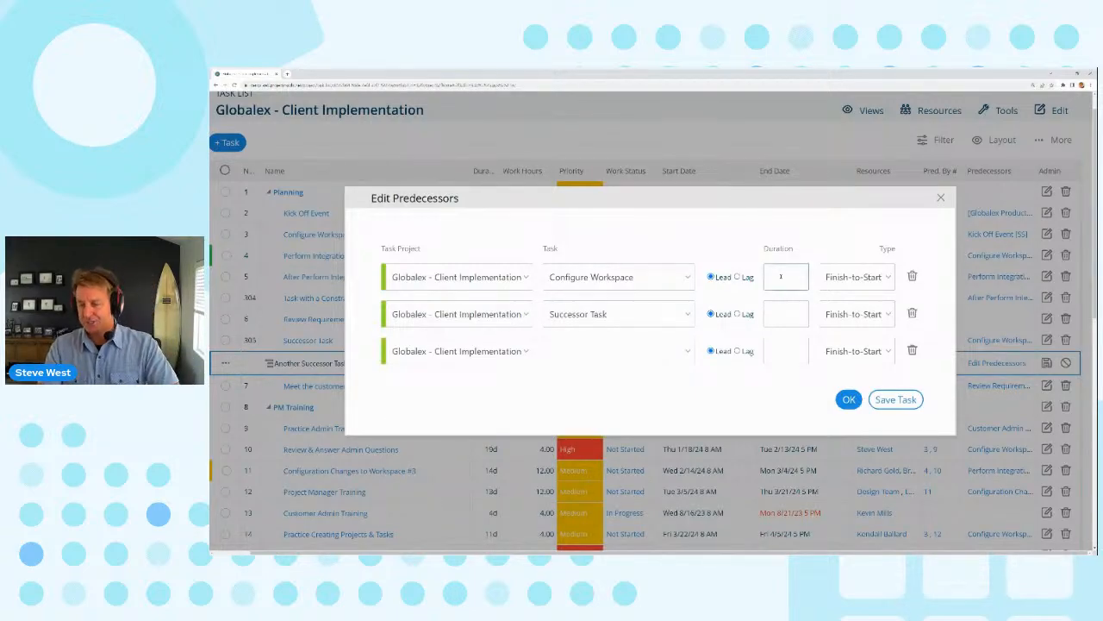
pyautogui.click(827, 276)
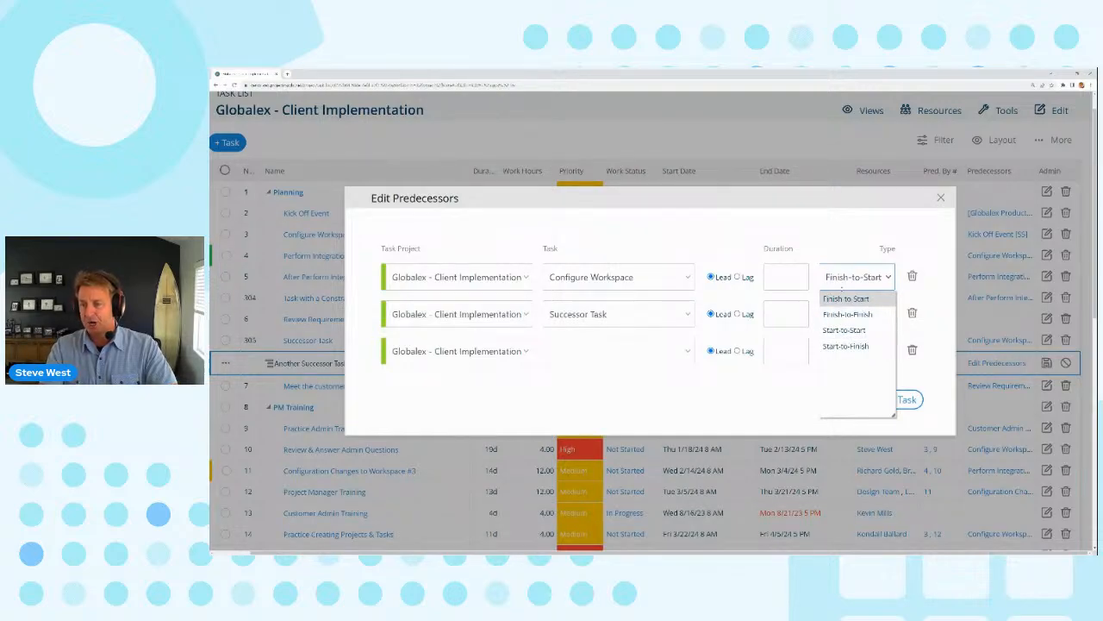
pyautogui.click(845, 331)
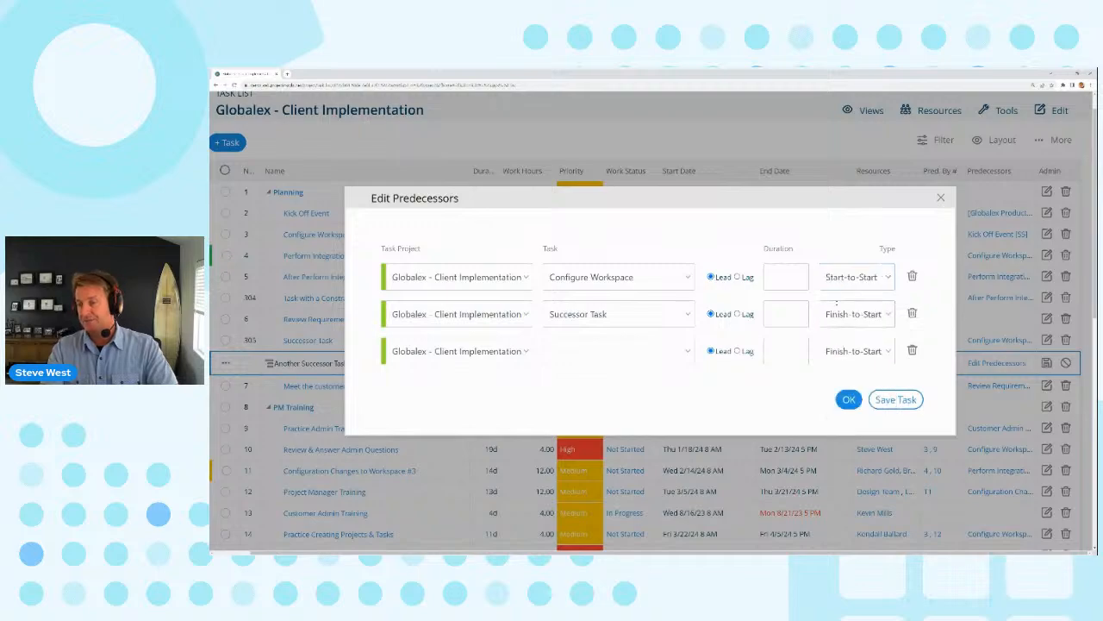
pyautogui.click(851, 277)
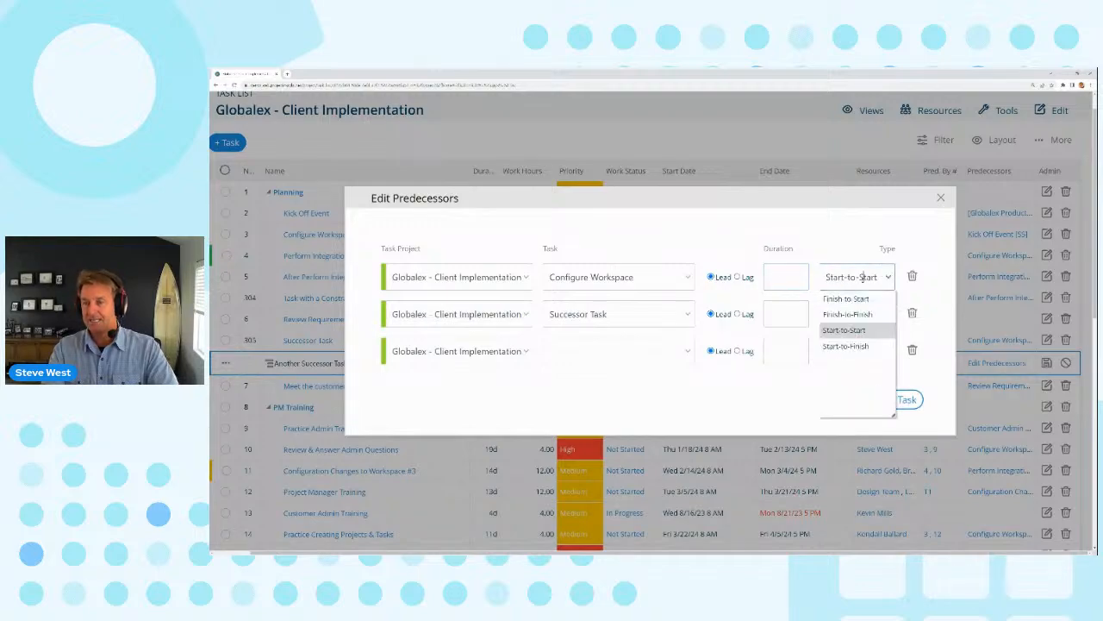
pyautogui.click(862, 277)
pyautogui.click(845, 314)
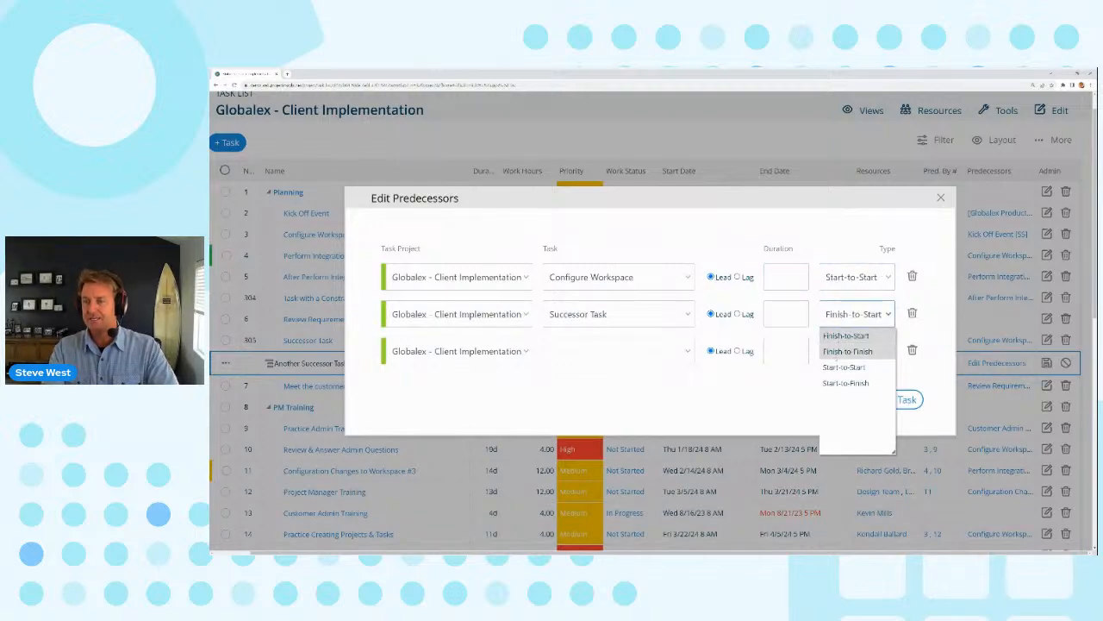
pyautogui.click(844, 366)
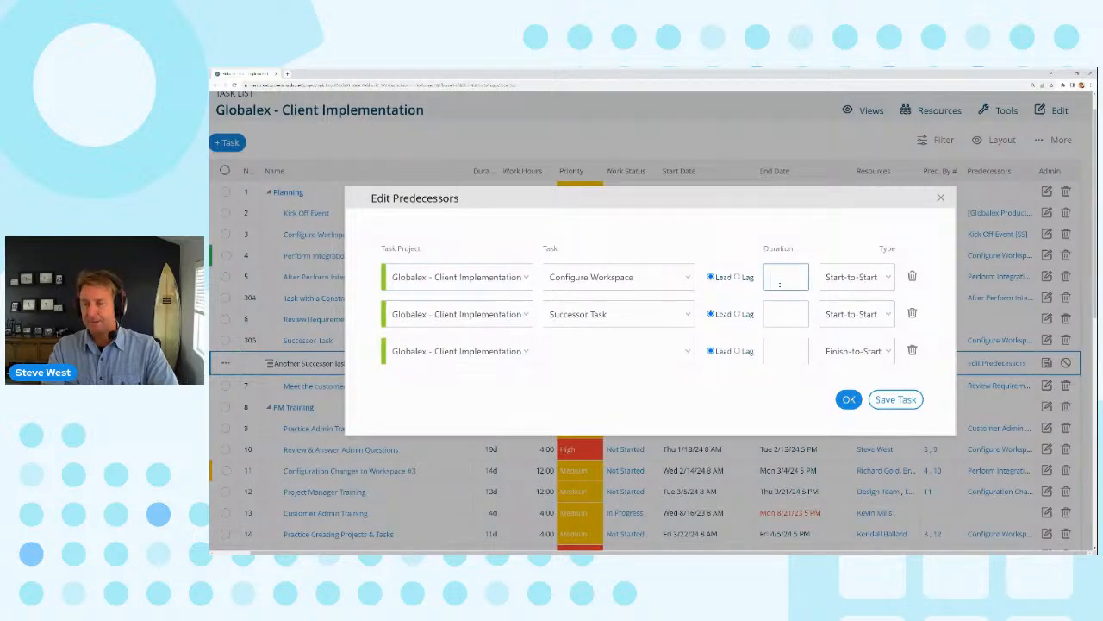
# Give the Configure Workspace and Successor Task predecessors a lag of 1d each.
pyautogui.click(786, 277)
pyautogui.write('1d')
pyautogui.press('Tab')
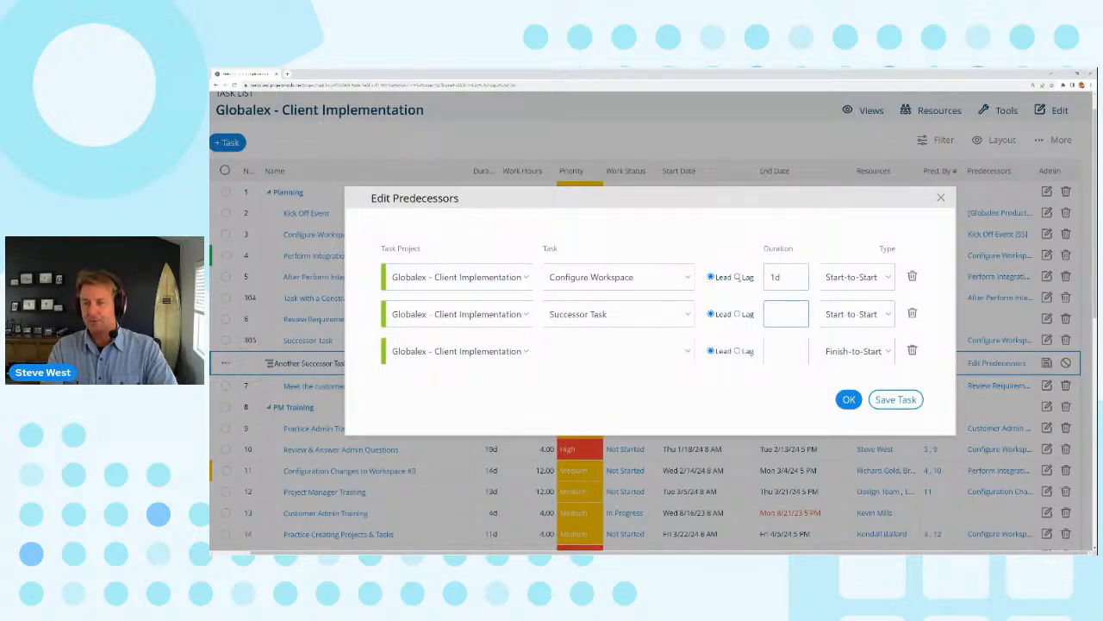
pyautogui.click(738, 276)
pyautogui.click(787, 318)
pyautogui.write('1')
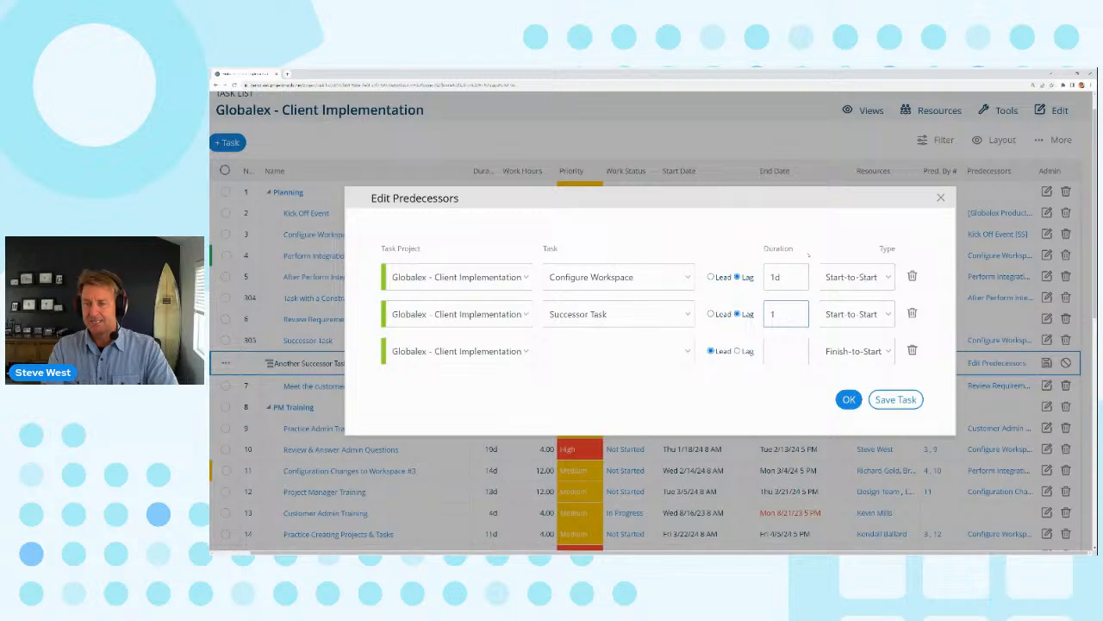
pyautogui.write('d')
# Change both predecessors to Finish-to-Start and save Another Successor Task.
pyautogui.click(856, 277)
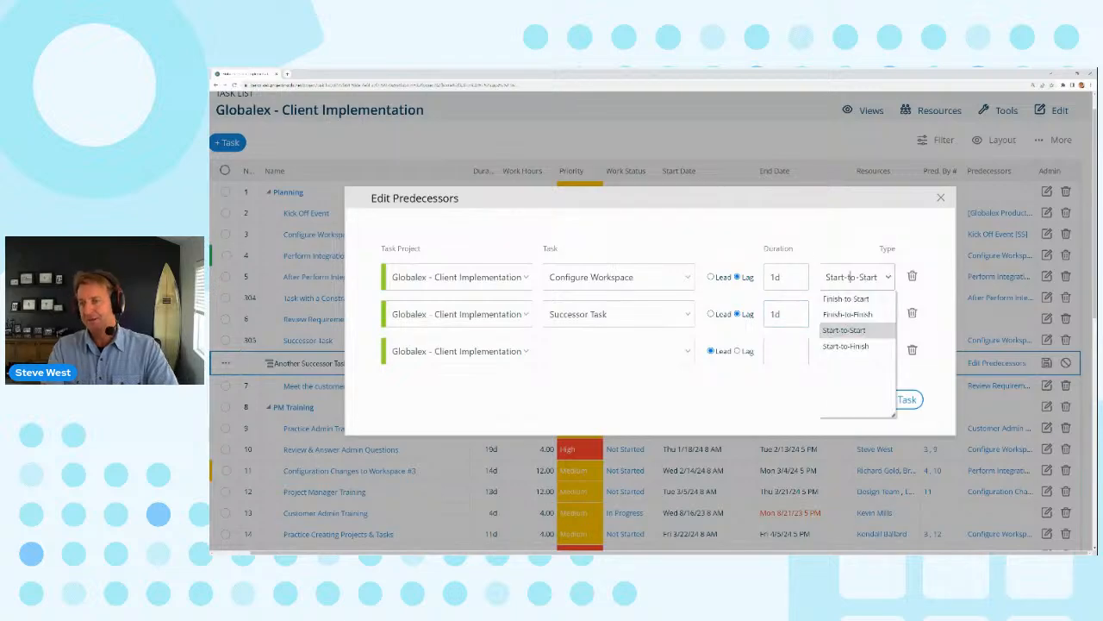
pyautogui.click(841, 299)
pyautogui.click(856, 314)
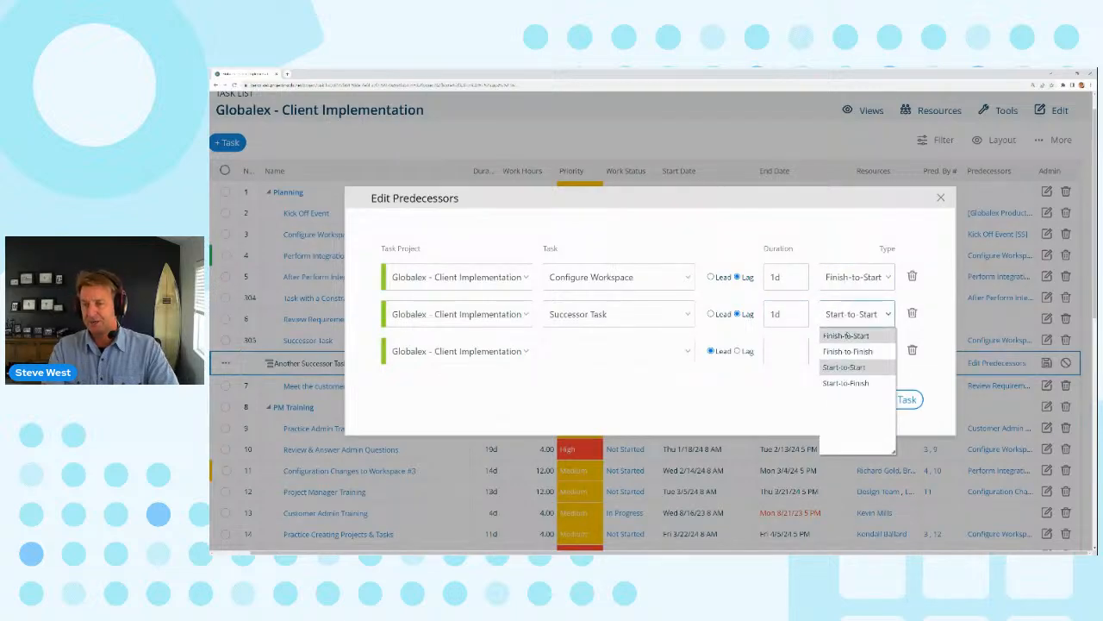
pyautogui.click(843, 330)
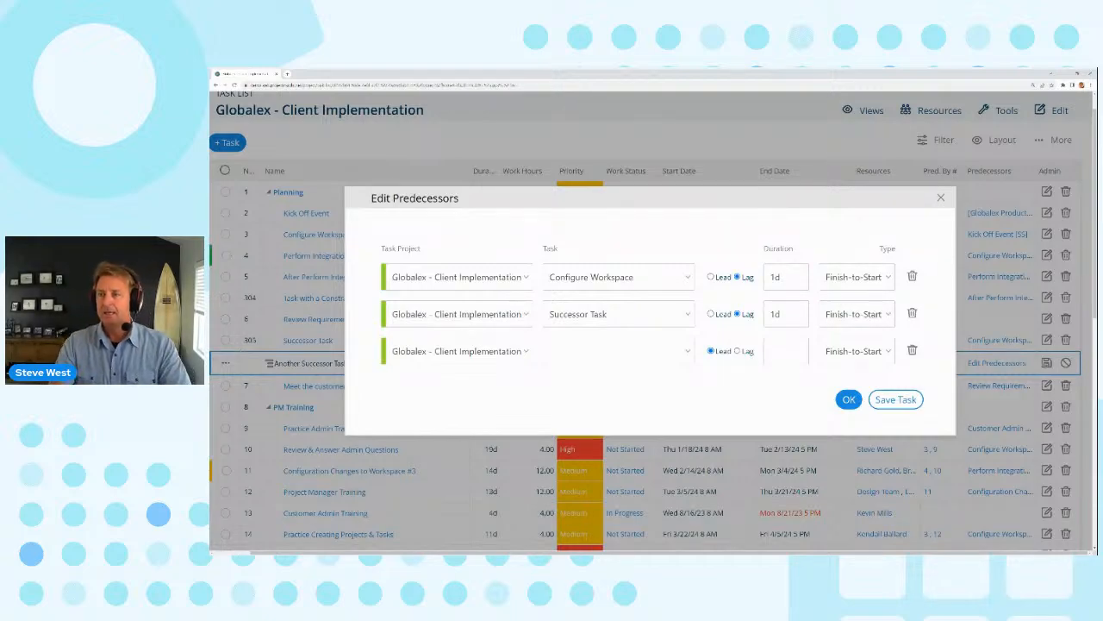
pyautogui.click(896, 399)
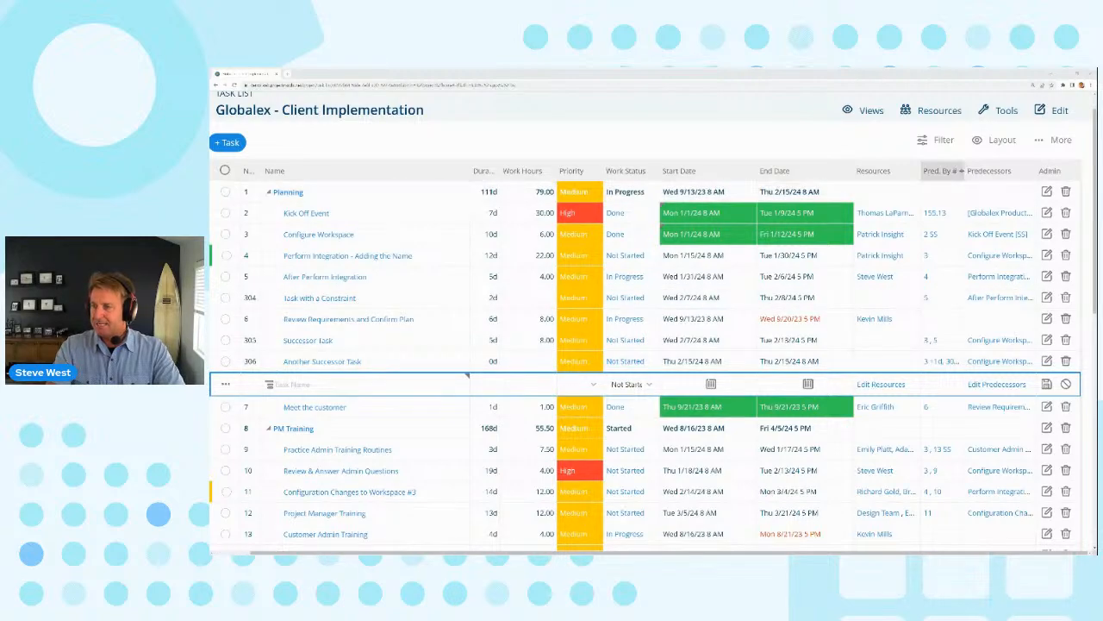
# Widen the Pred. By # column and review the constraints and predecessors of Another Successor Task.
pyautogui.moveTo(965, 170); pyautogui.dragTo(982, 171)
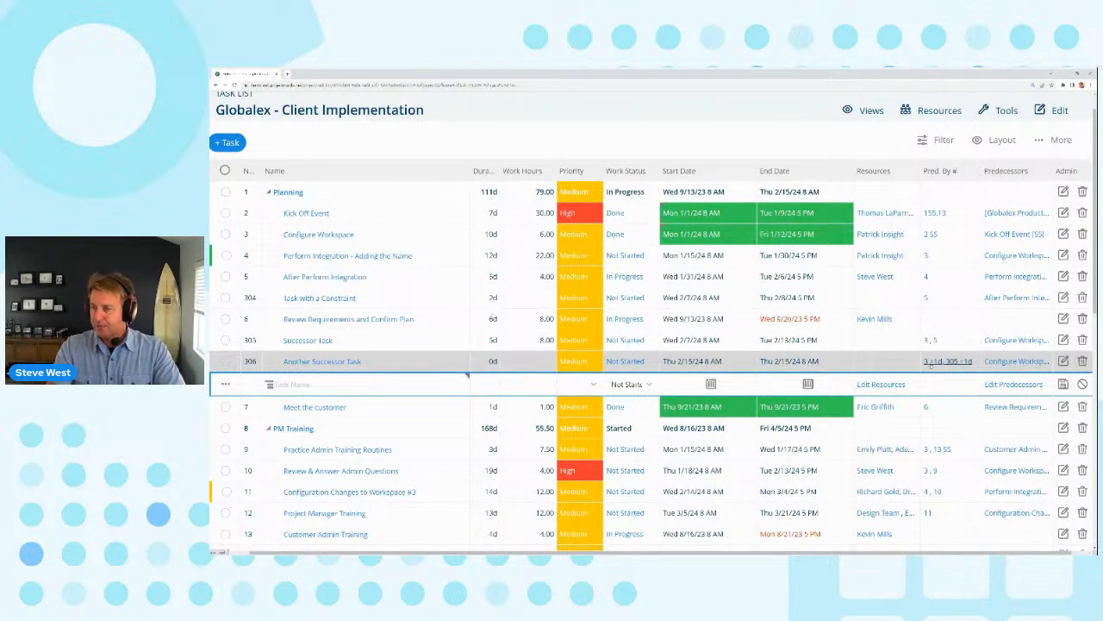
pyautogui.click(948, 361)
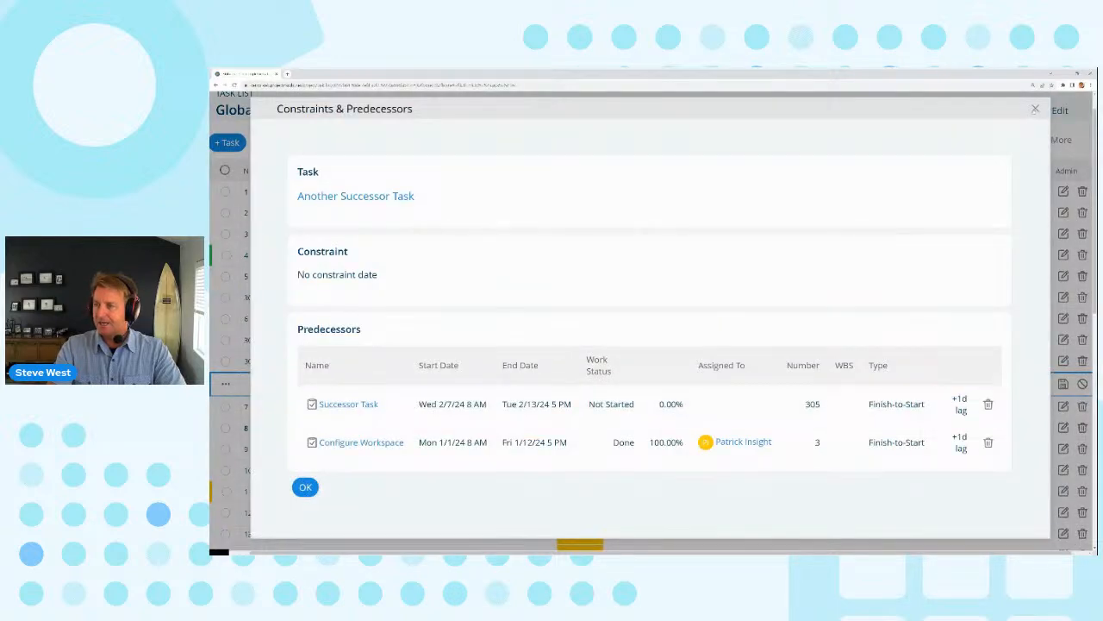
pyautogui.click(1035, 109)
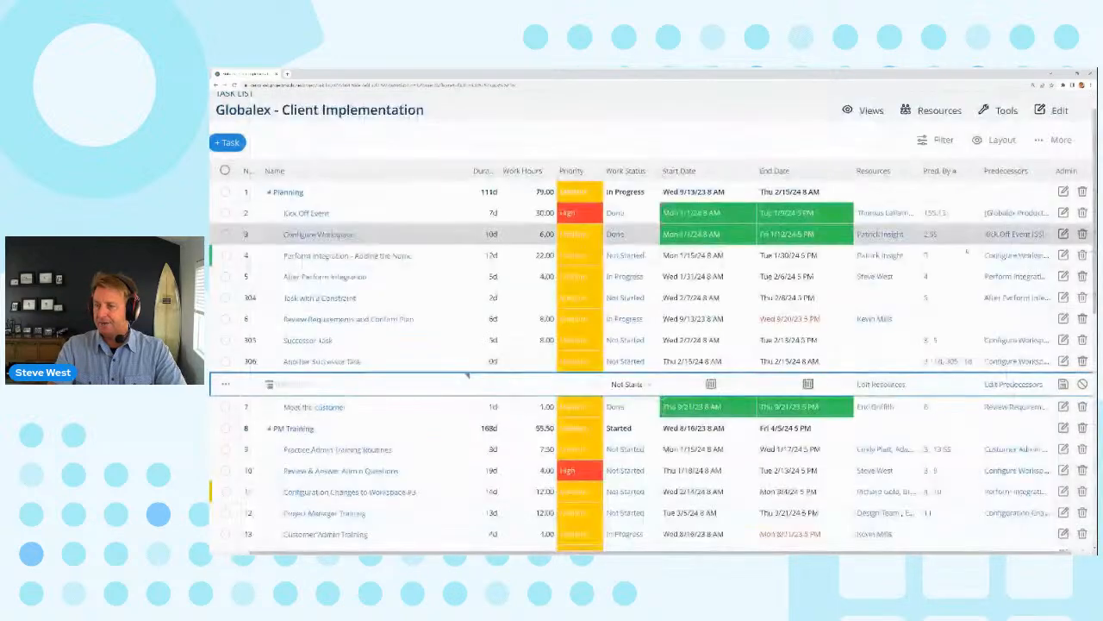
# Remove the +1d lag from predecessors 3 and 305 of Another Successor Task by editing its row inline.
pyautogui.click(904, 365)
pyautogui.click(765, 255)
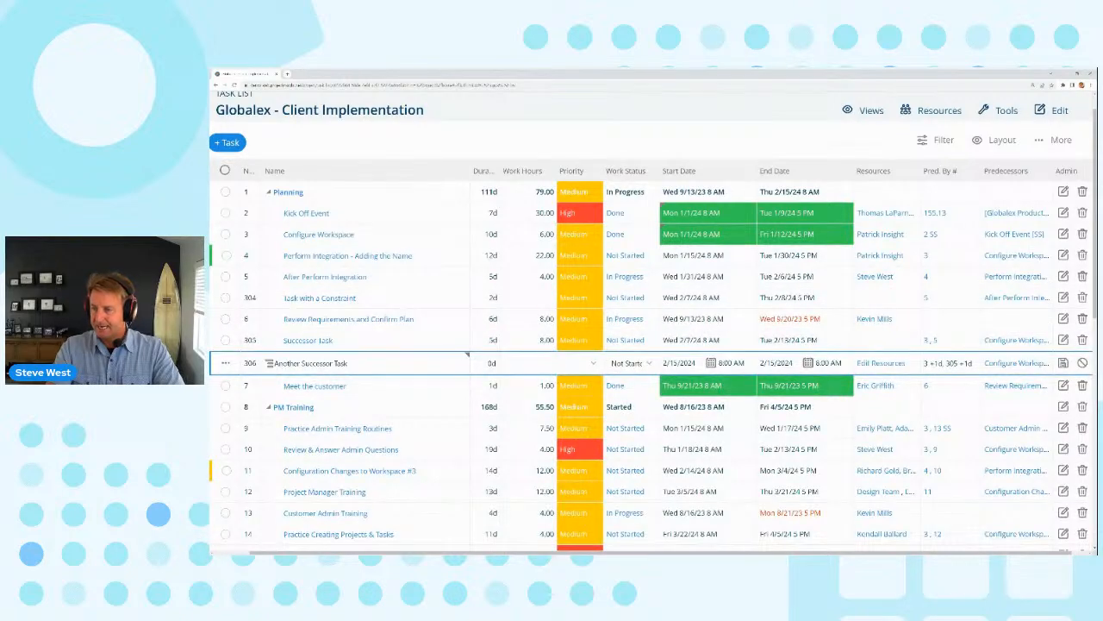
pyautogui.press('BackSpace')
pyautogui.press('BackSpace')
pyautogui.press('BackSpace')
pyautogui.press('BackSpace')
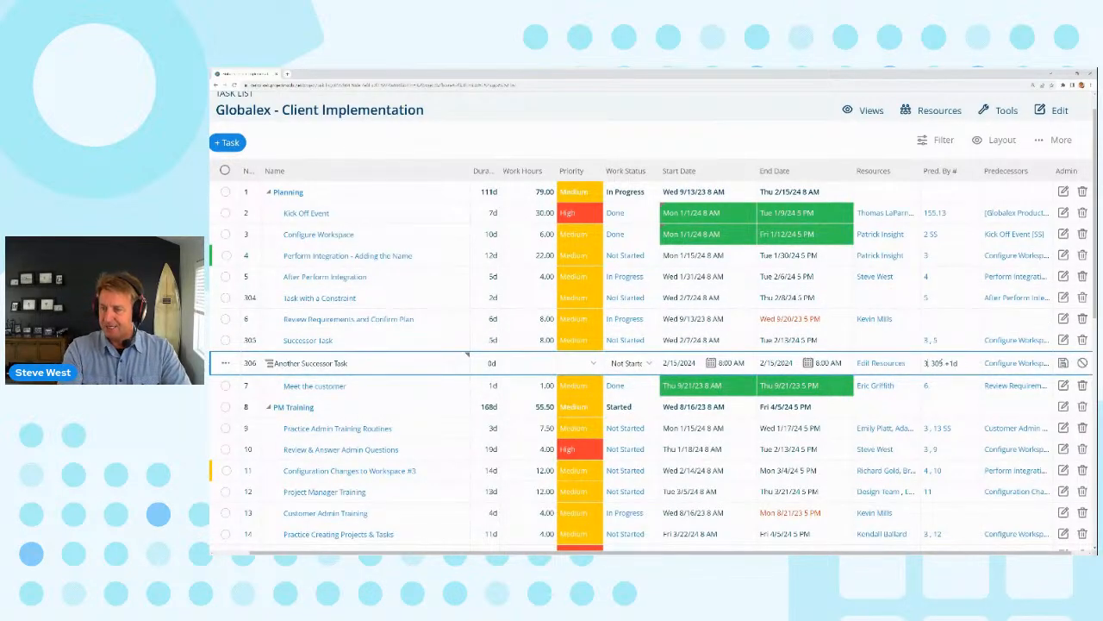
pyautogui.press('BackSpace')
pyautogui.press('BackSpace')
pyautogui.press('BackSpace')
pyautogui.press('BackSpace')
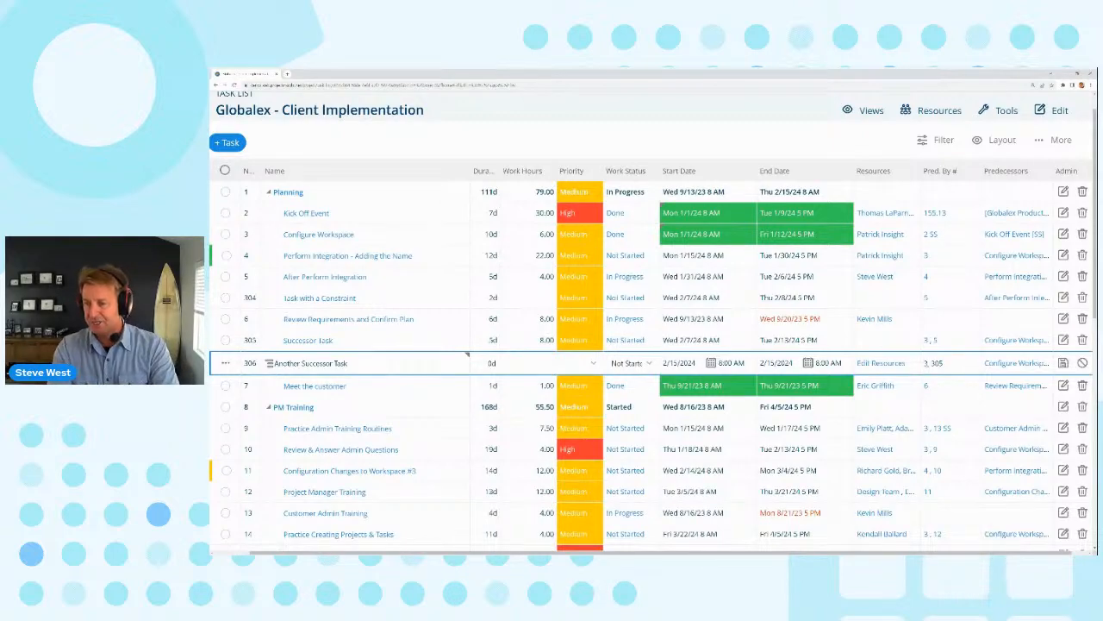
# Try the SS and FF dependency type codes on predecessor 3 of Another Successor Task.
pyautogui.write('SS')
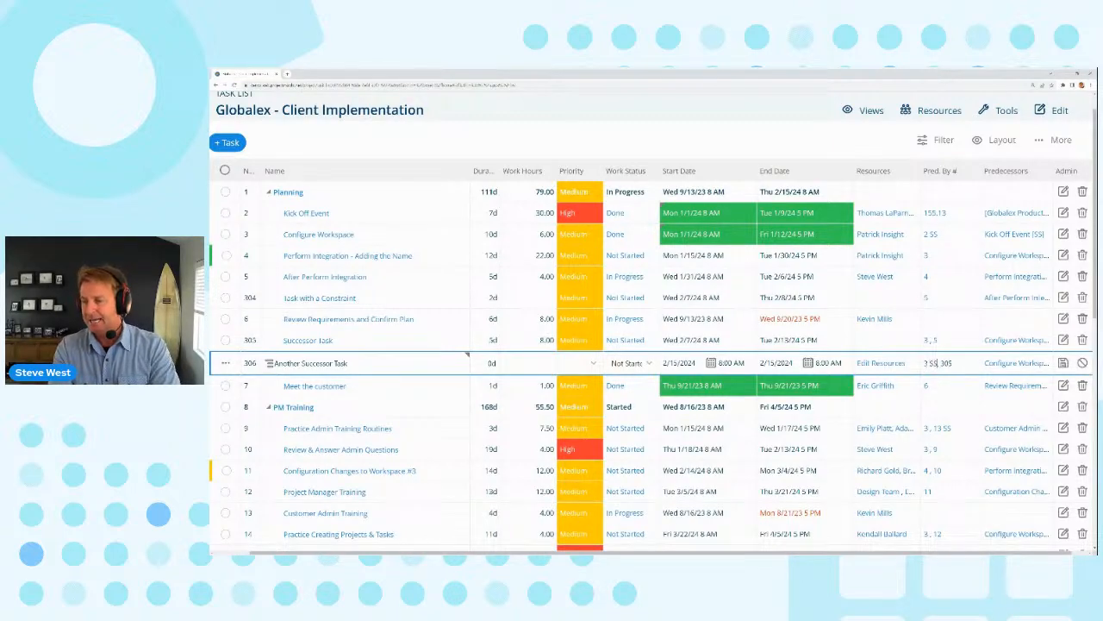
pyautogui.press('BackSpace')
pyautogui.press('BackSpace')
pyautogui.write('FF')
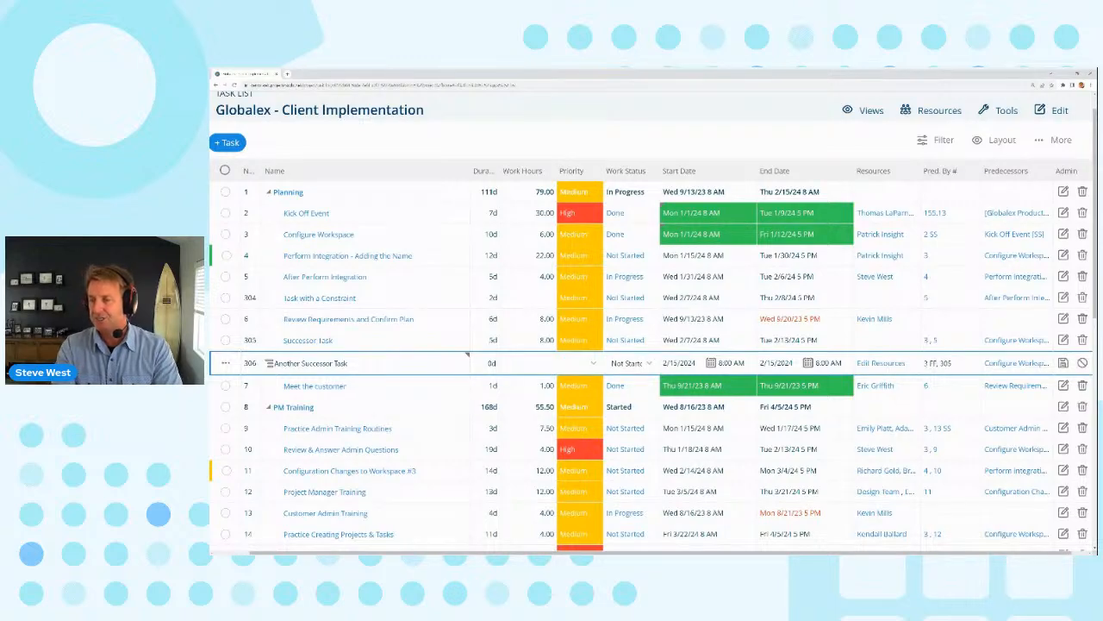
# Clear the dependency type code from predecessor 3 and save the Another Successor Task row.
pyautogui.press('BackSpace')
pyautogui.press('BackSpace')
pyautogui.press('BackSpace')
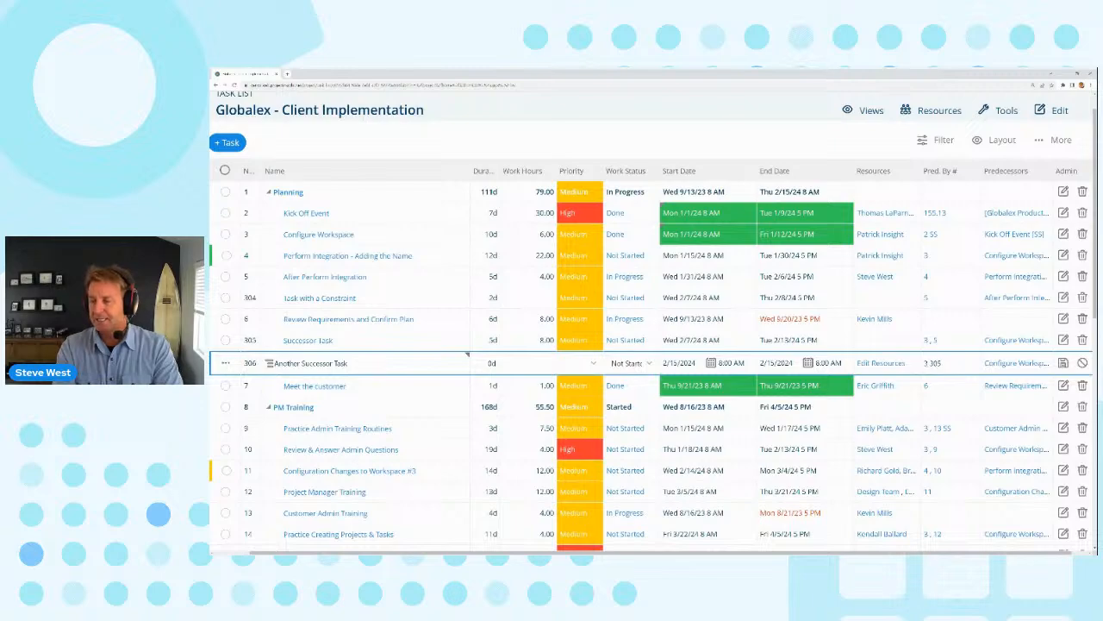
pyautogui.press('Return')
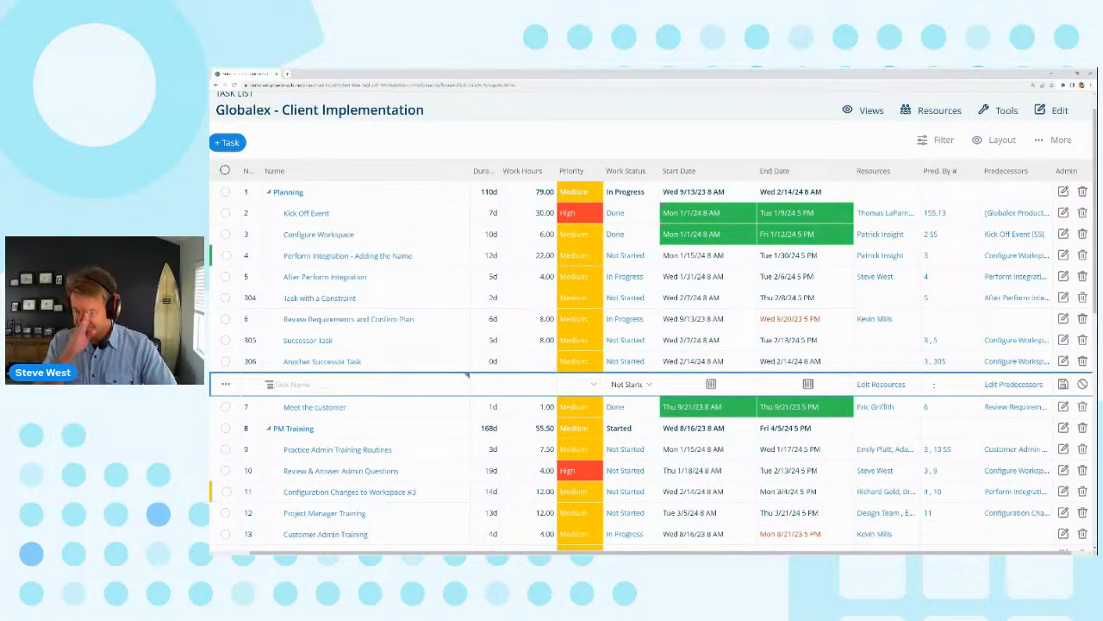
# Open the project's task defaults and toggle auto-populating work from duration off and back on.
pyautogui.scroll(1, 838, 373)
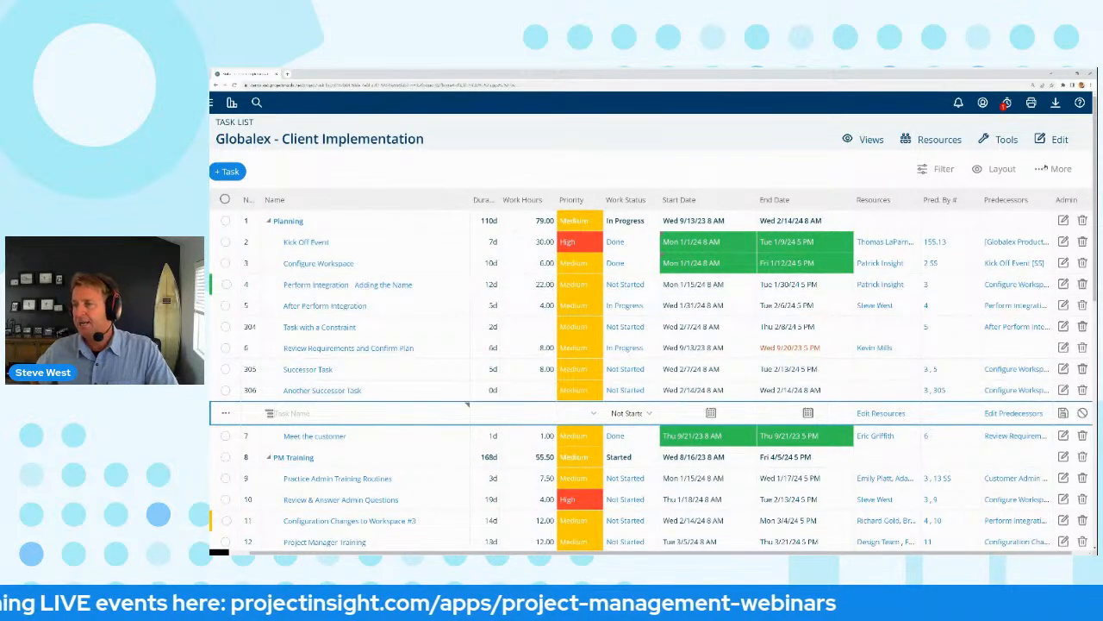
pyautogui.click(1055, 138)
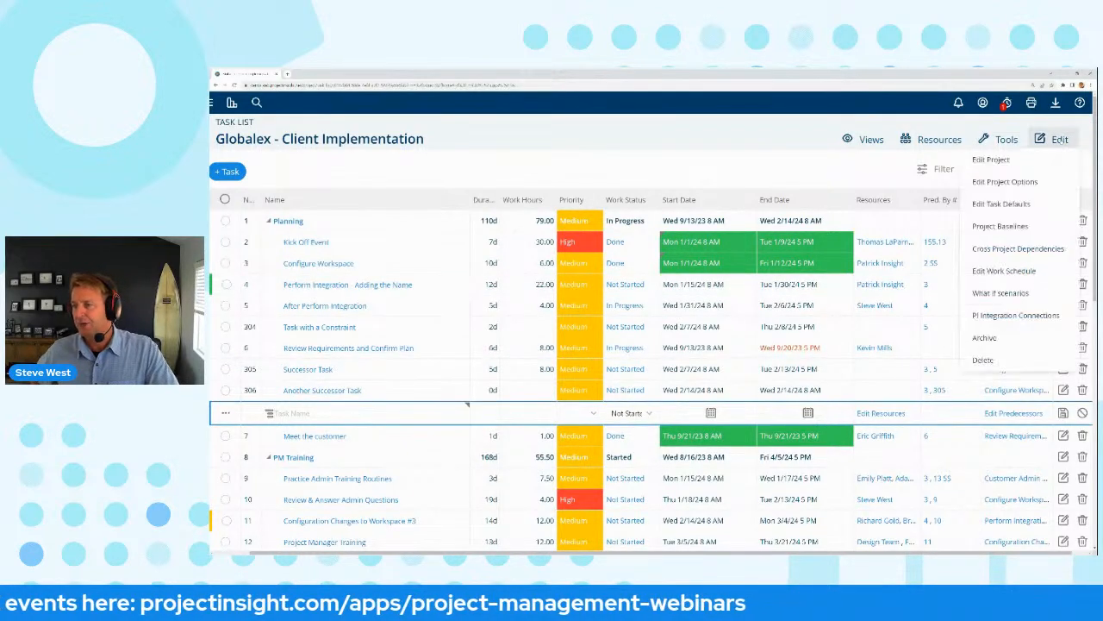
pyautogui.click(1002, 205)
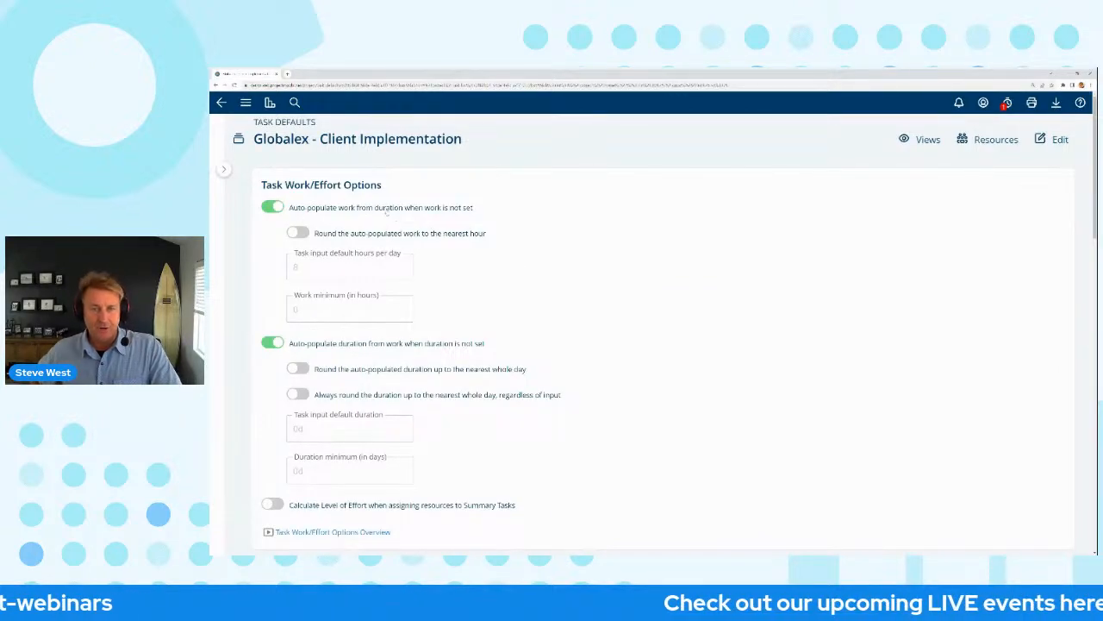
pyautogui.click(385, 210)
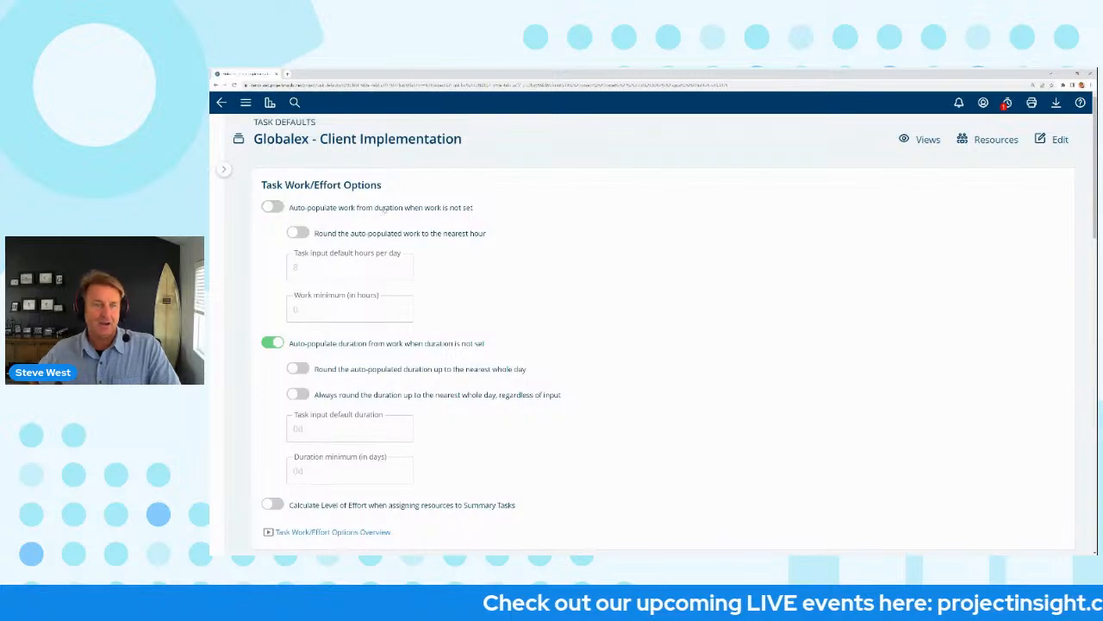
pyautogui.click(399, 210)
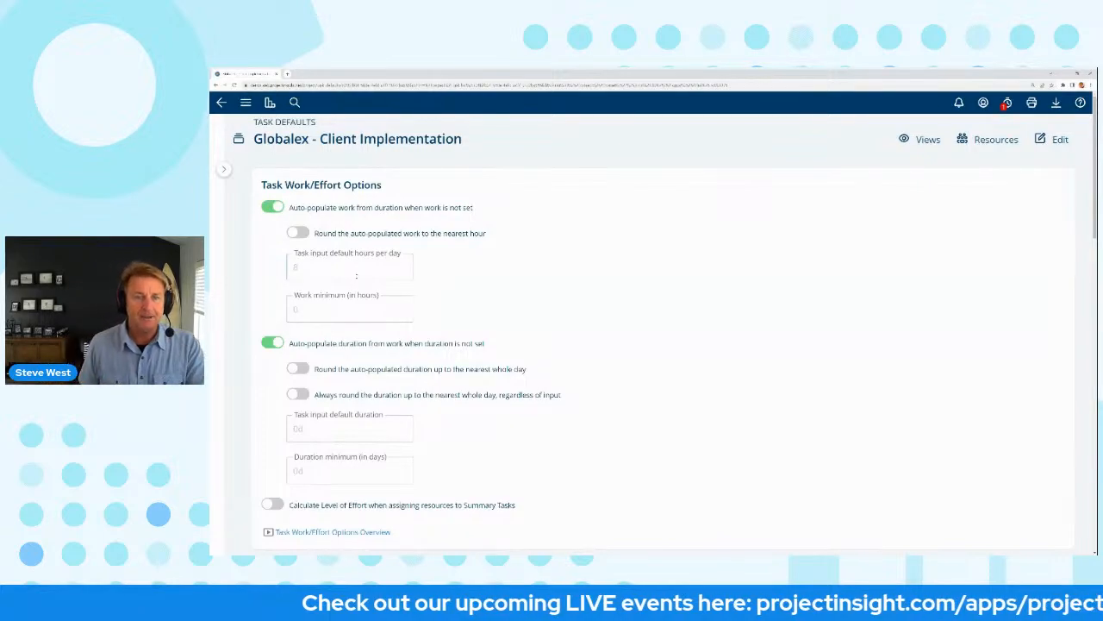
# Set the task input default hours per day to 2 and save the task defaults.
pyautogui.click(358, 275)
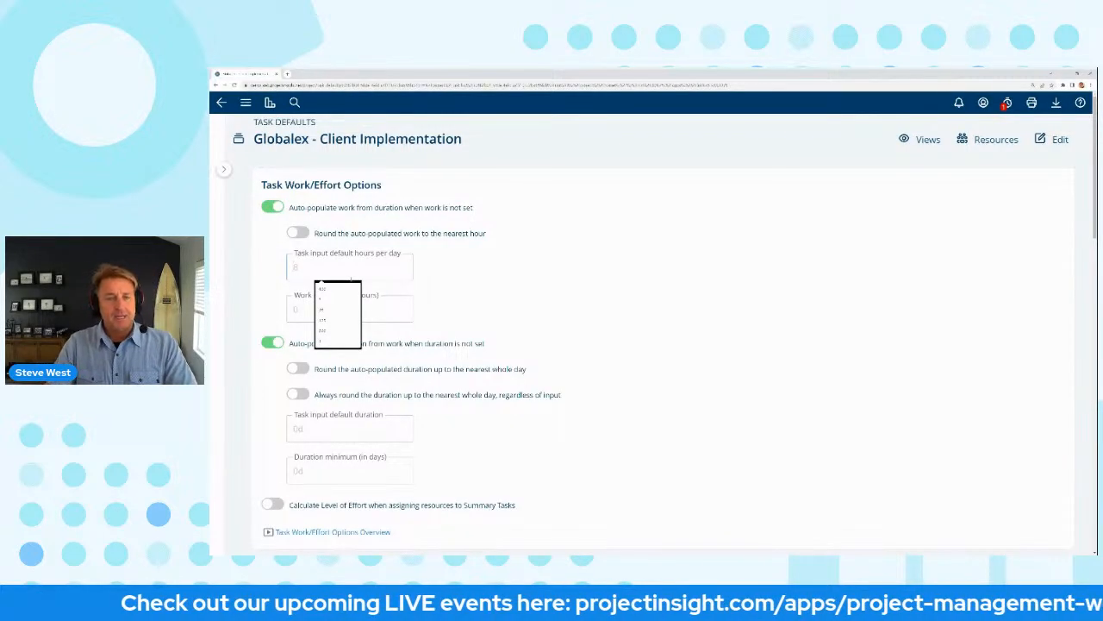
pyautogui.write('2')
pyautogui.scroll(-1, 473, 288)
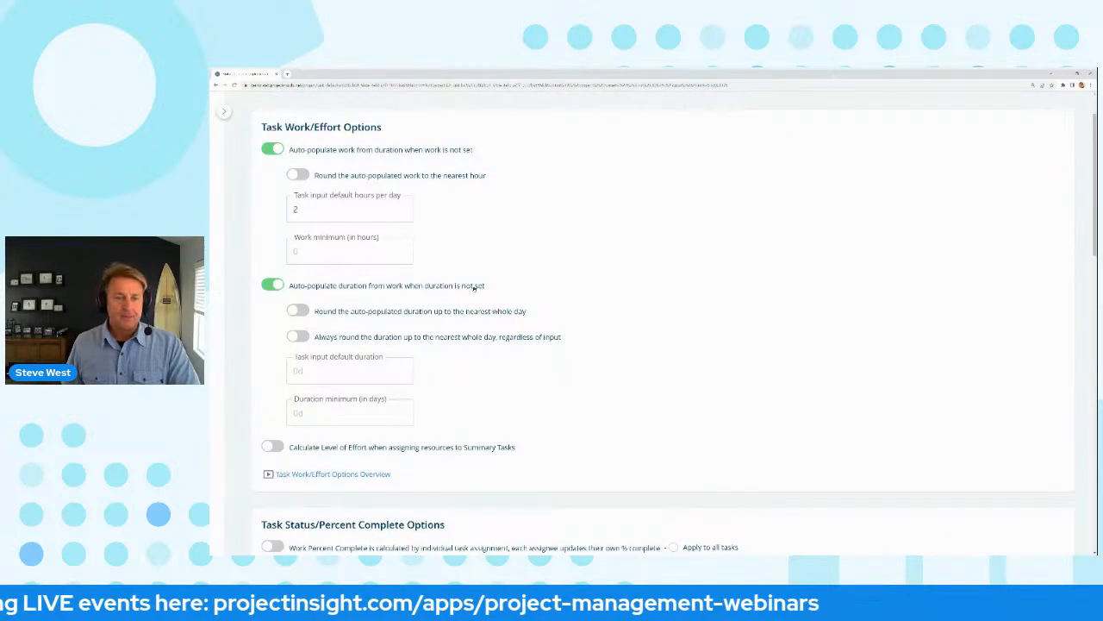
pyautogui.scroll(-4, 473, 288)
pyautogui.scroll(-5, 664, 322)
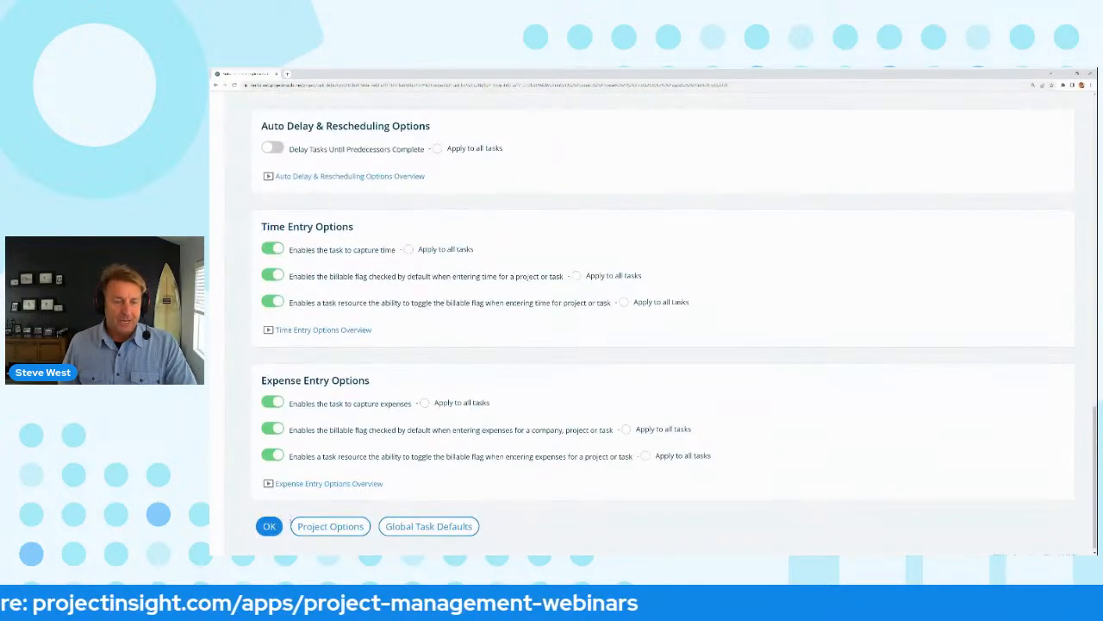
pyautogui.click(266, 520)
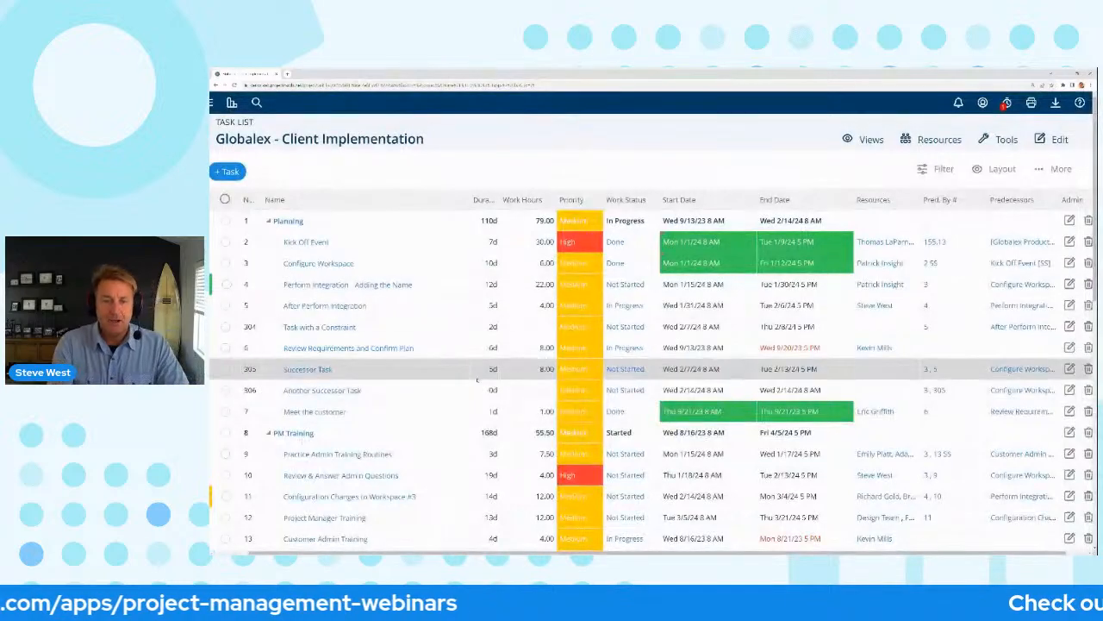
# Insert a task row below Meet the customer and name it New Task.
pyautogui.scroll(-2, 435, 393)
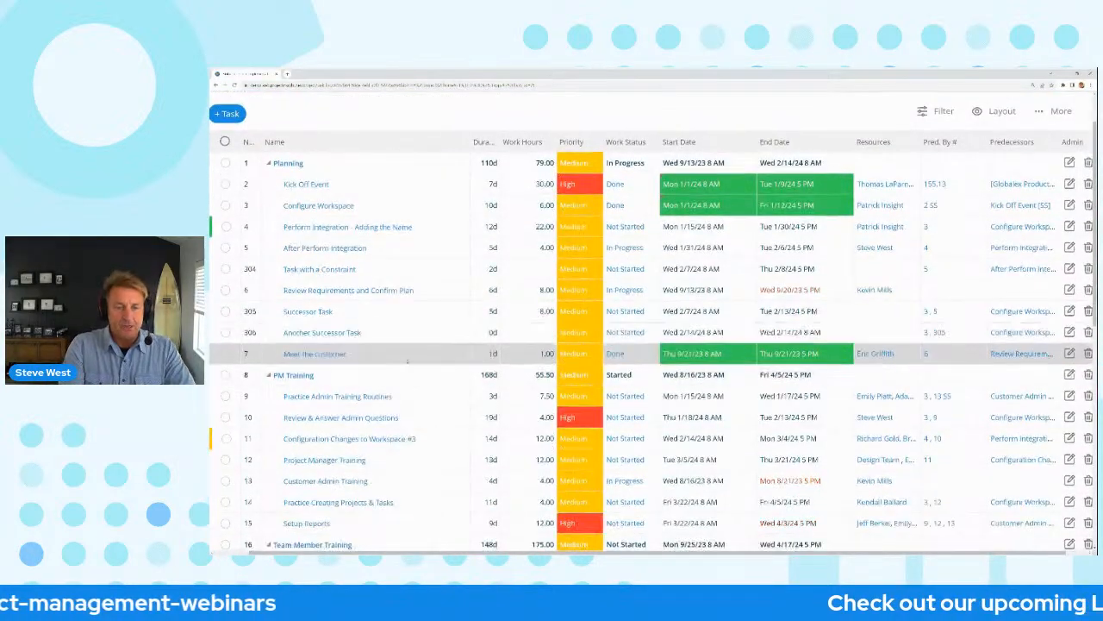
pyautogui.rightClick(392, 347)
pyautogui.click(412, 378)
pyautogui.click(339, 377)
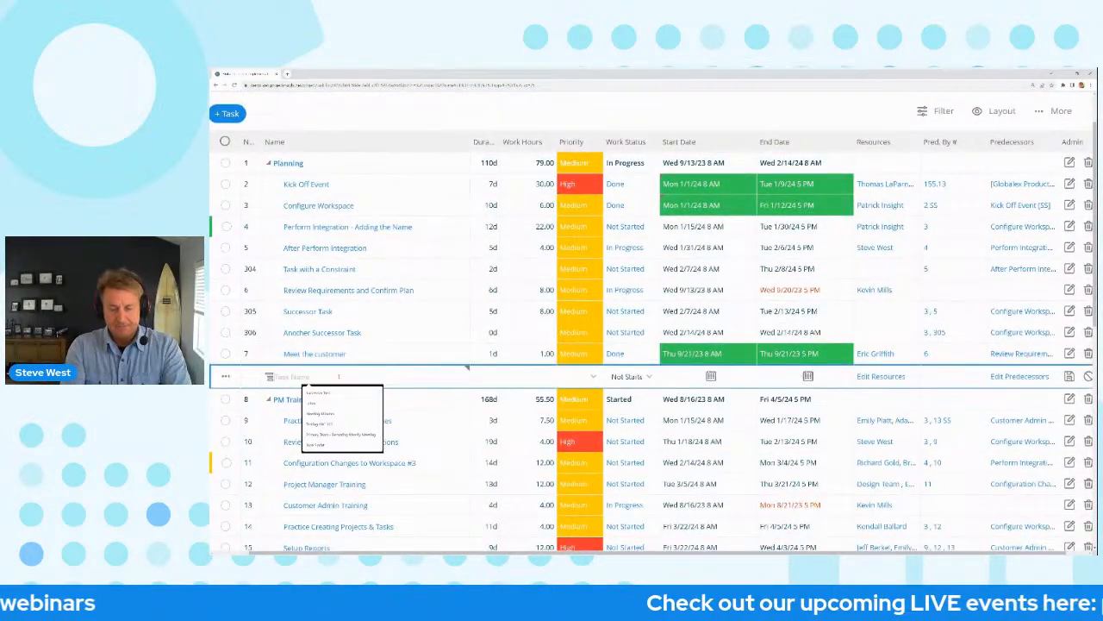
pyautogui.write('New Task')
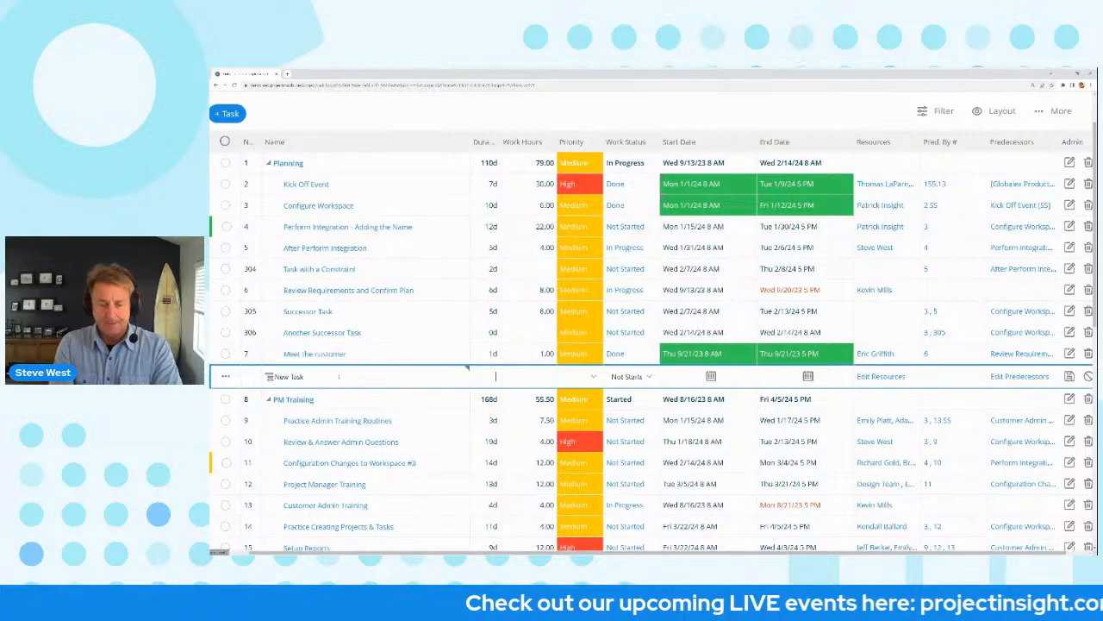
# Give New Task a duration of 2 days, keep its auto-populated work hours, and save the row.
pyautogui.press('Tab')
pyautogui.write('2')
pyautogui.press('Tab')
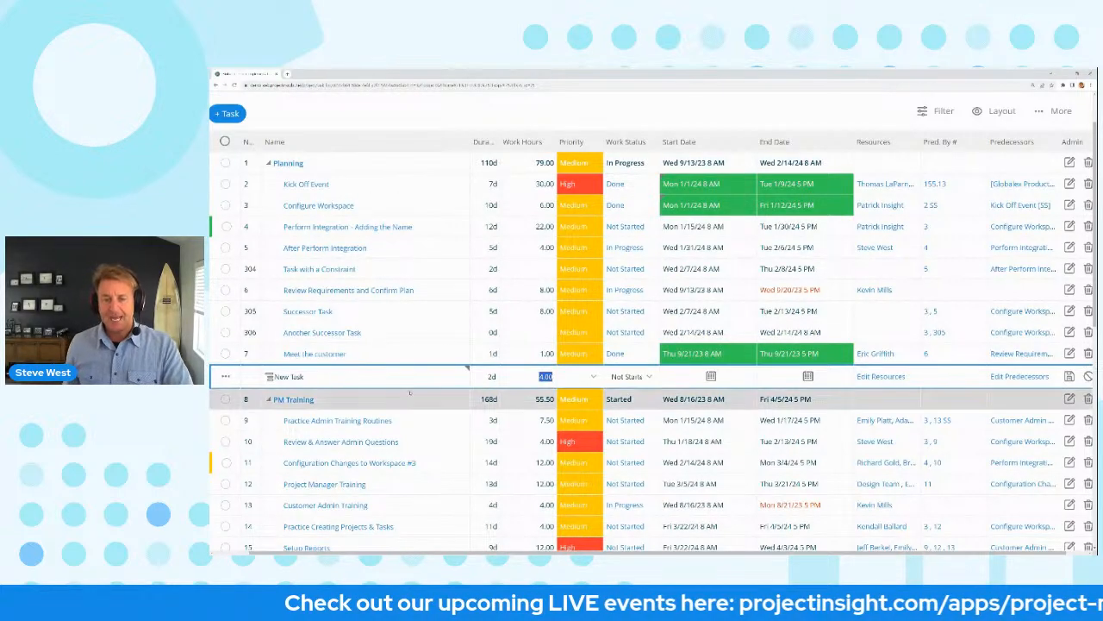
pyautogui.click(541, 376)
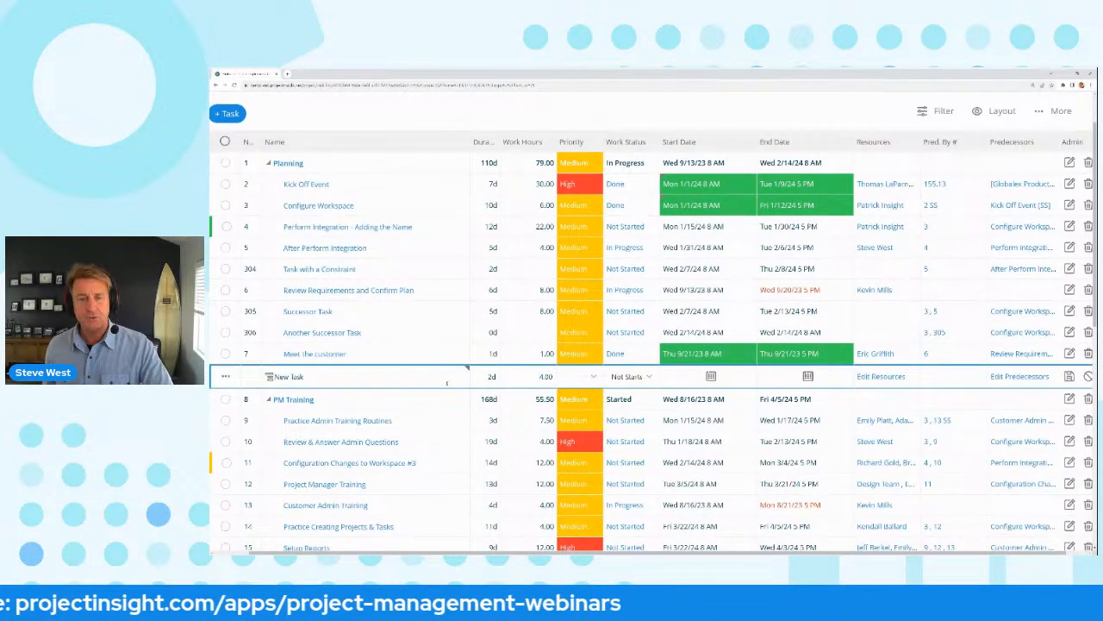
pyautogui.rightClick(444, 379)
pyautogui.click(1068, 376)
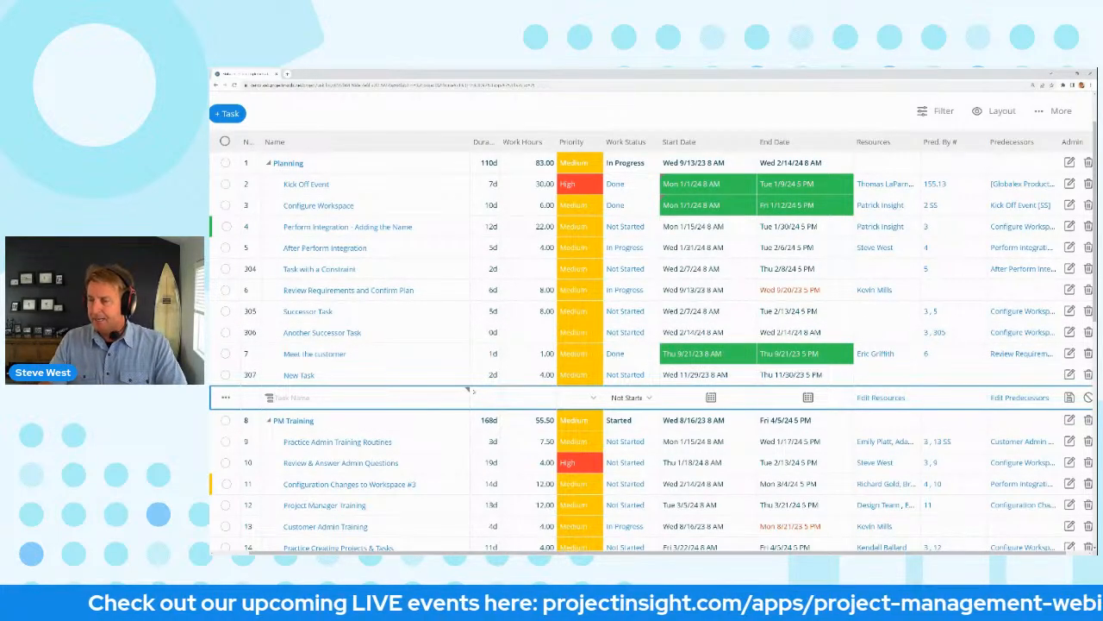
# Open Task with a Constraint for inline editing and review its task options without changing them.
pyautogui.scroll(1, 473, 392)
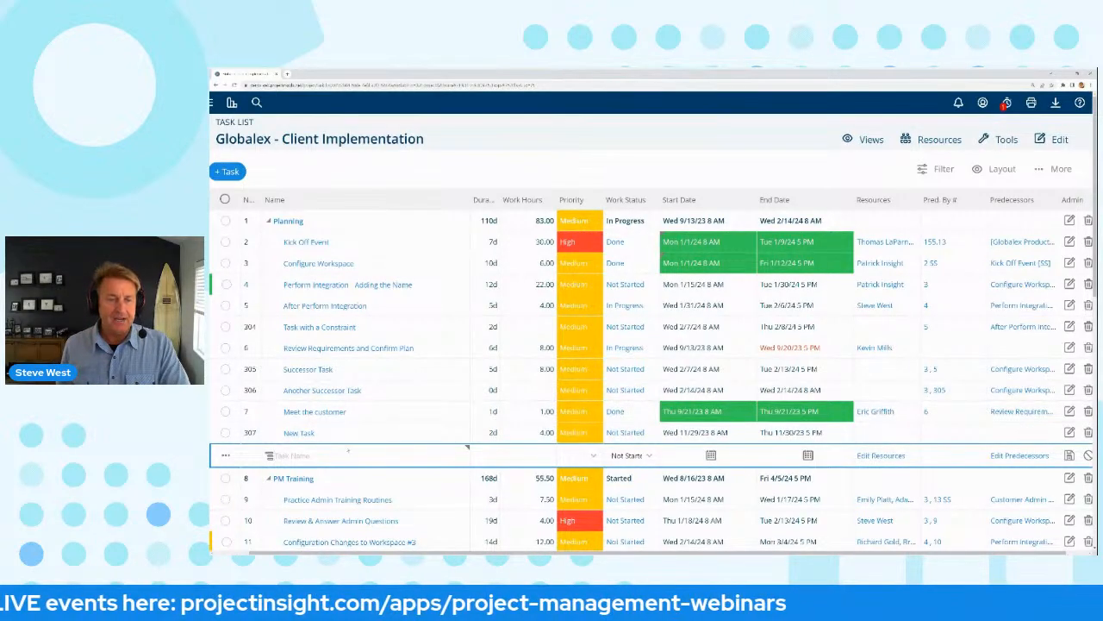
pyautogui.click(408, 326)
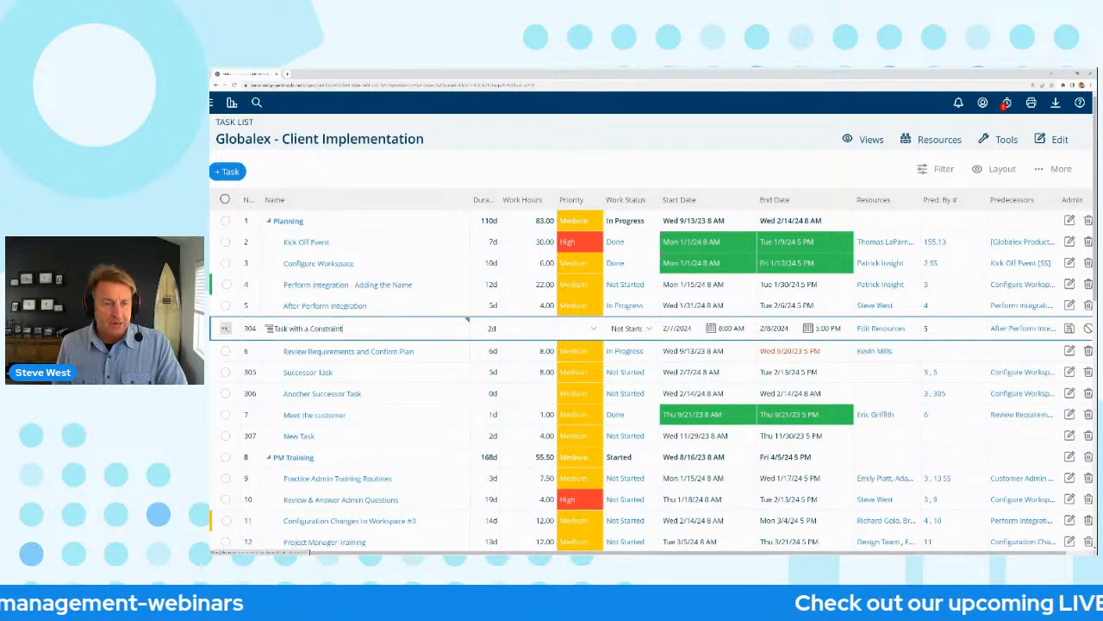
pyautogui.click(226, 327)
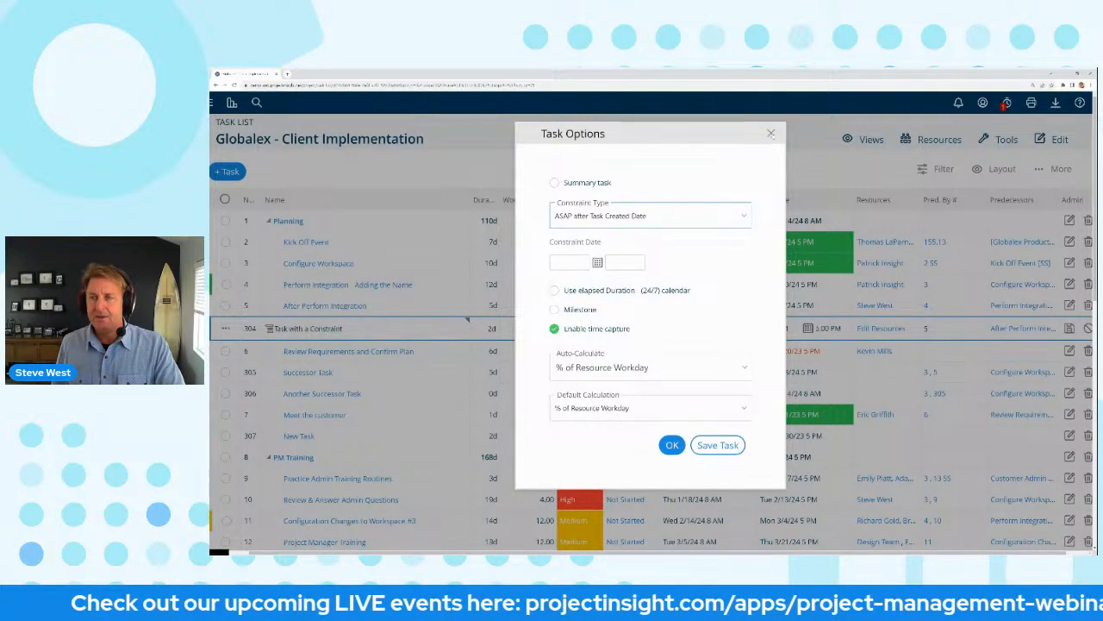
pyautogui.click(771, 134)
# Insert a Milestone column between the Name and Duration columns.
pyautogui.click(494, 192)
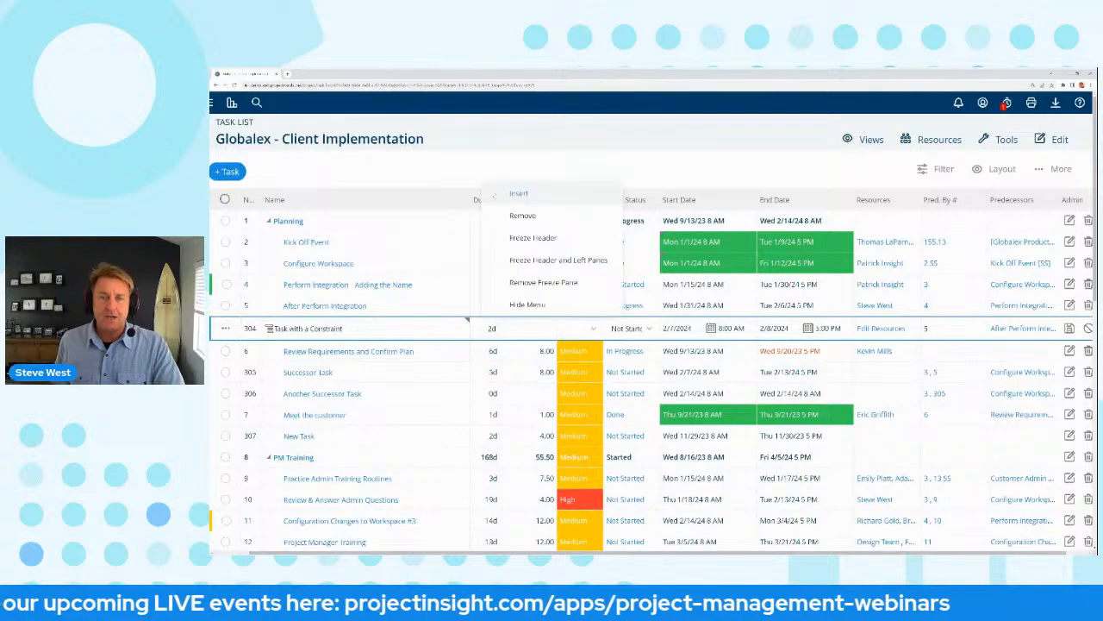
pyautogui.click(501, 198)
pyautogui.click(547, 211)
pyautogui.write('Mile')
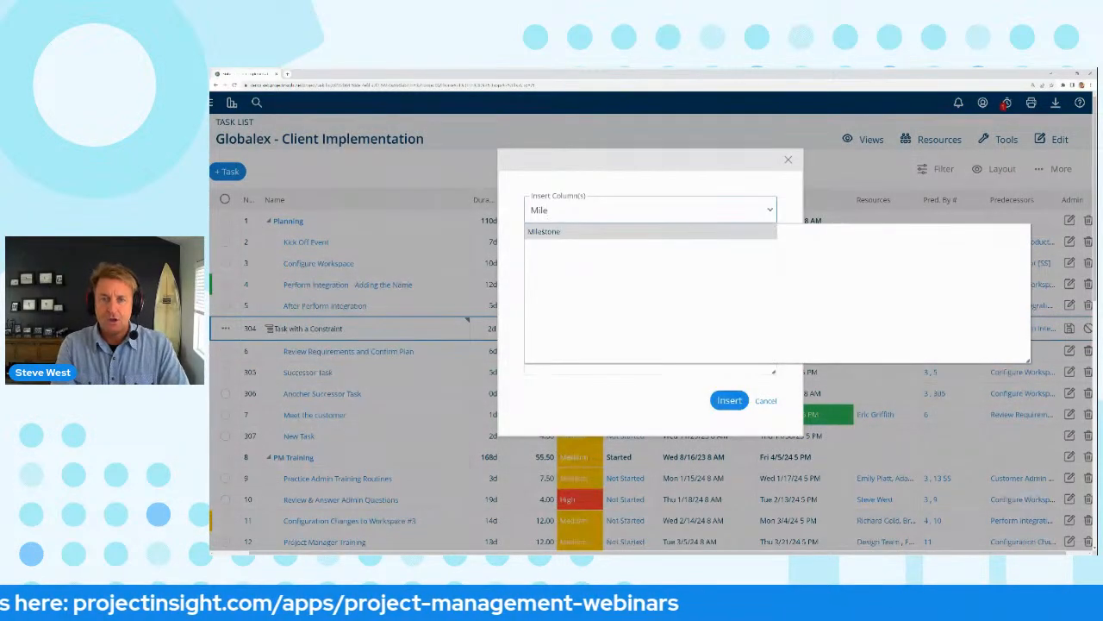
pyautogui.click(550, 231)
pyautogui.click(729, 399)
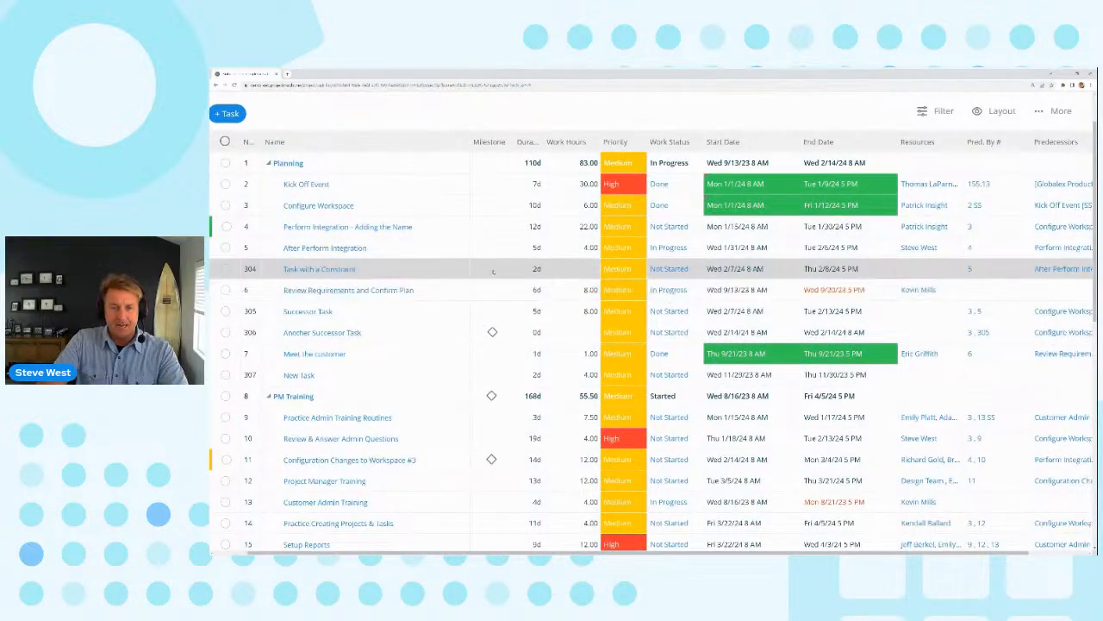
# Try toggling milestone markers on Another Successor Task and Task with a Constraint, and move the Milestone column between End Date and Resources.
pyautogui.click(489, 333)
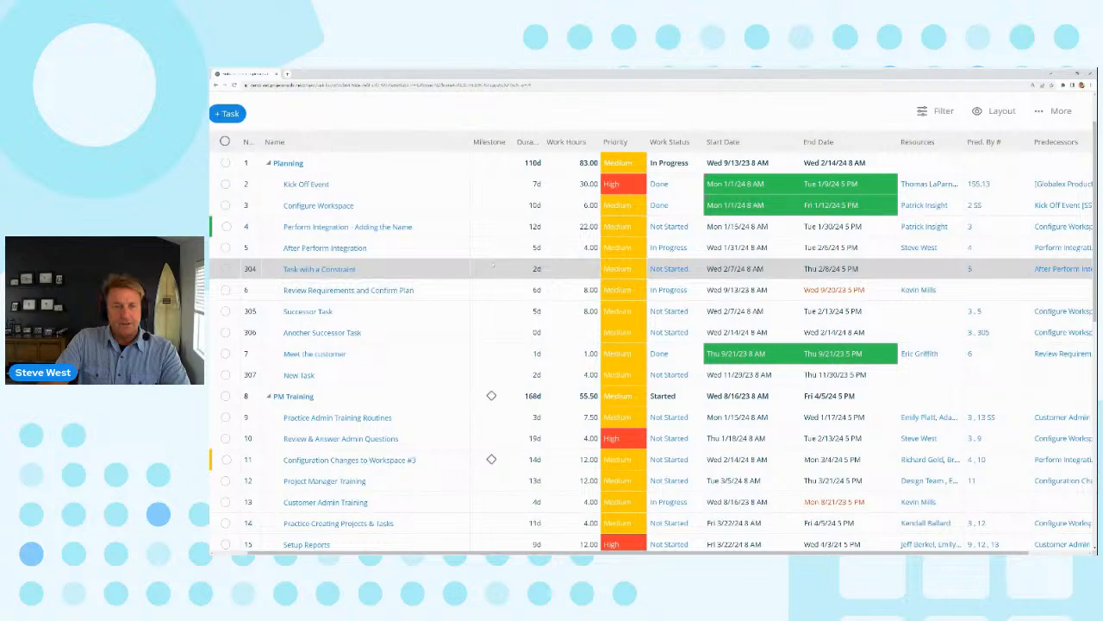
pyautogui.click(493, 332)
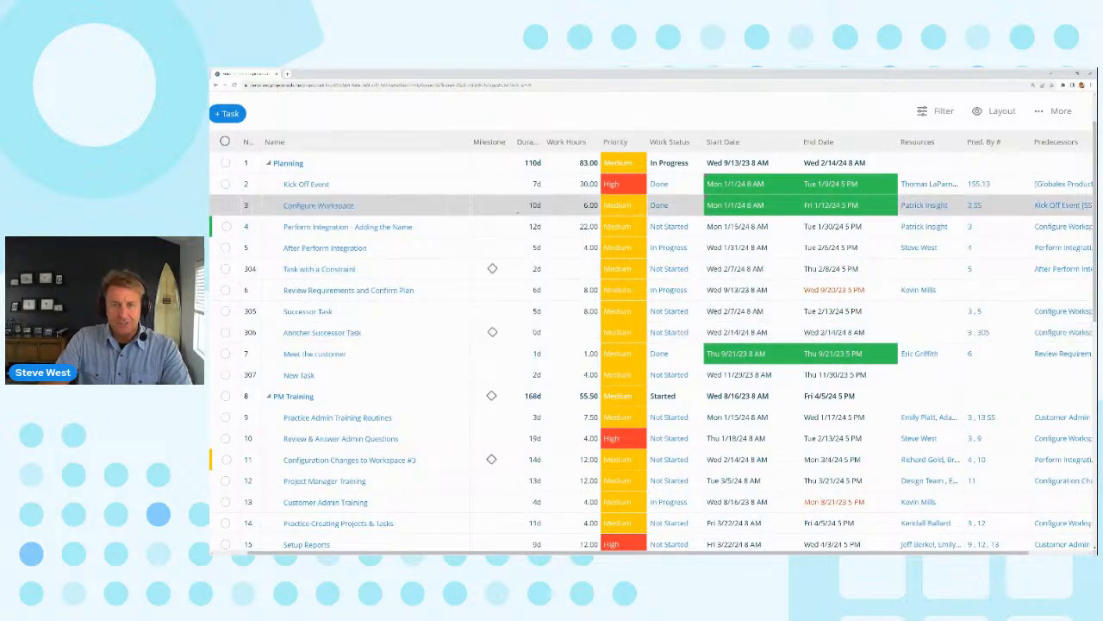
pyautogui.moveTo(511, 143); pyautogui.dragTo(483, 142)
pyautogui.moveTo(504, 141); pyautogui.dragTo(870, 141)
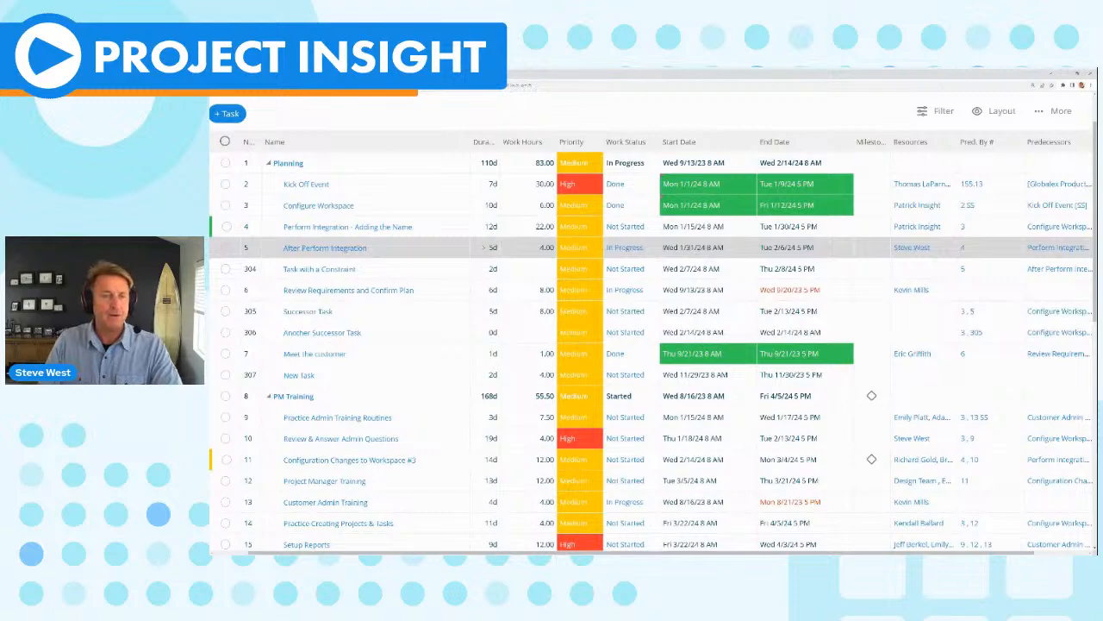
pyautogui.scroll(1, 474, 256)
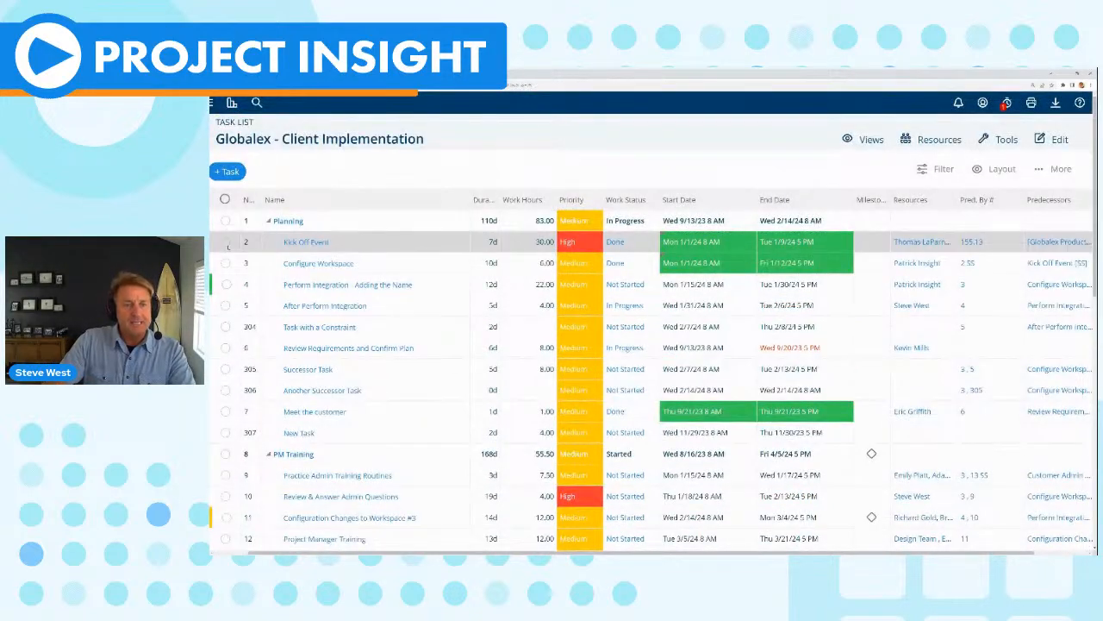
pyautogui.click(225, 242)
pyautogui.click(225, 263)
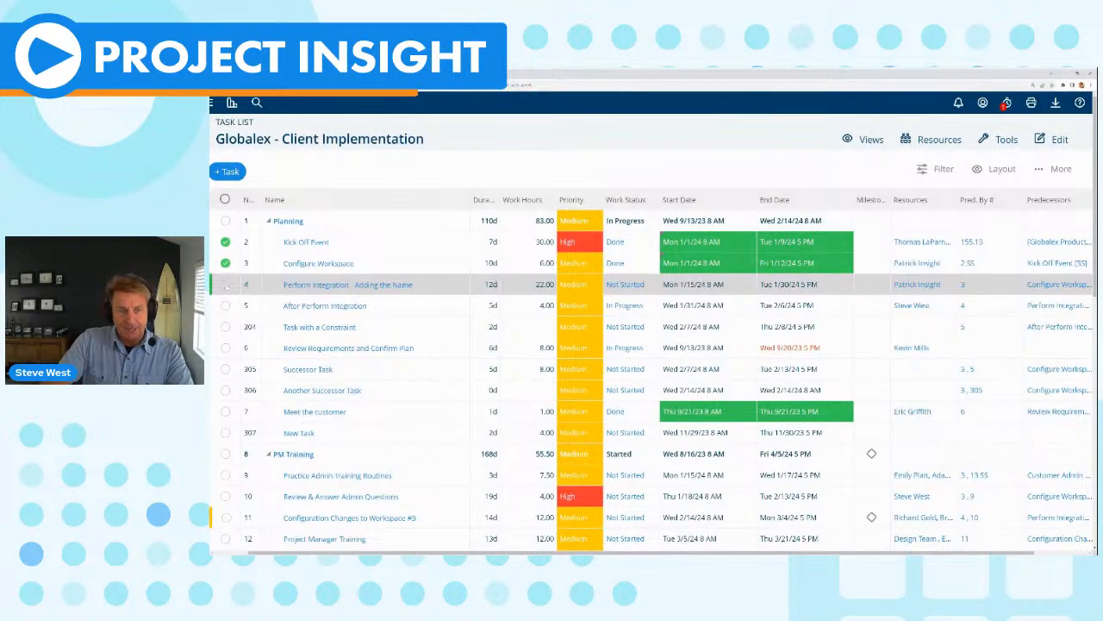
pyautogui.click(225, 263)
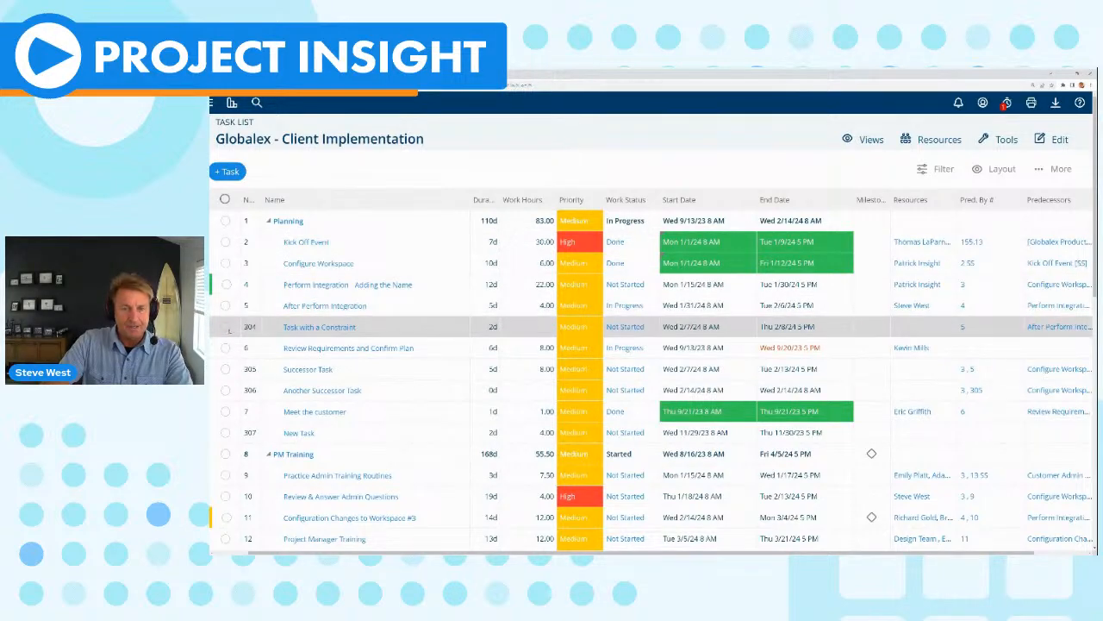
# Bulk edit Task with a Constraint, Successor Task and Another Successor Task to assign one task owner, and save the changes.
pyautogui.click(224, 326)
pyautogui.click(225, 369)
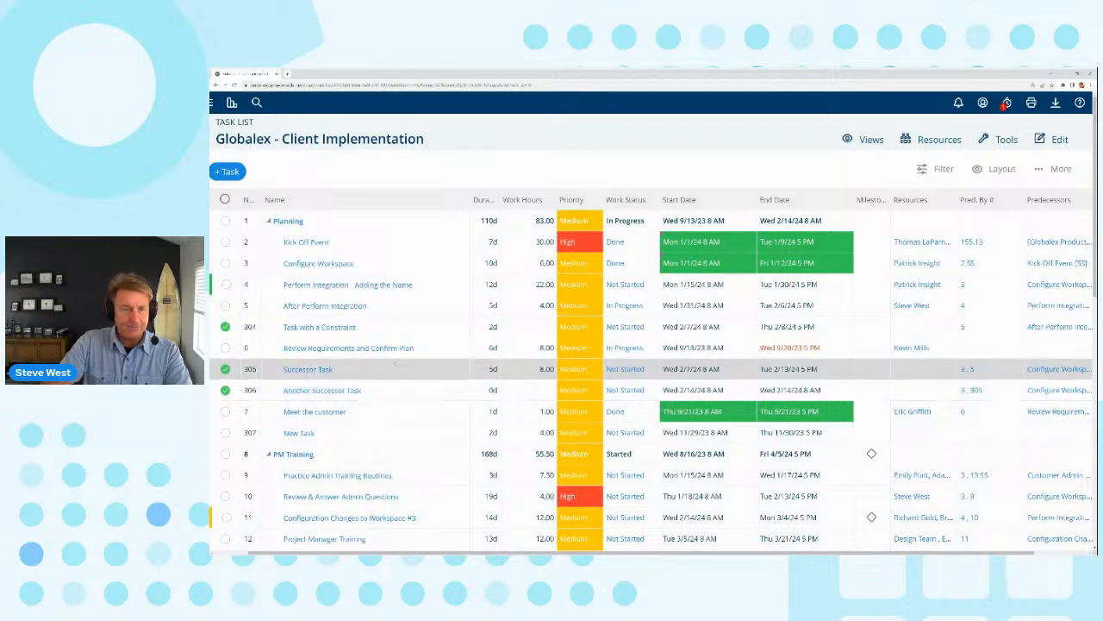
pyautogui.rightClick(225, 327)
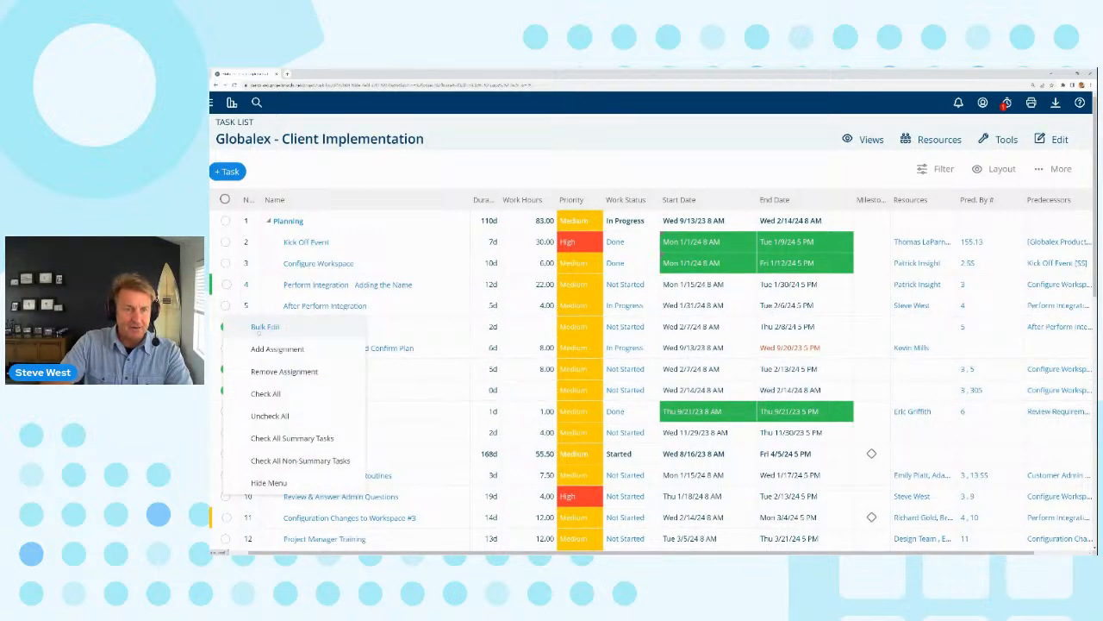
pyautogui.click(264, 327)
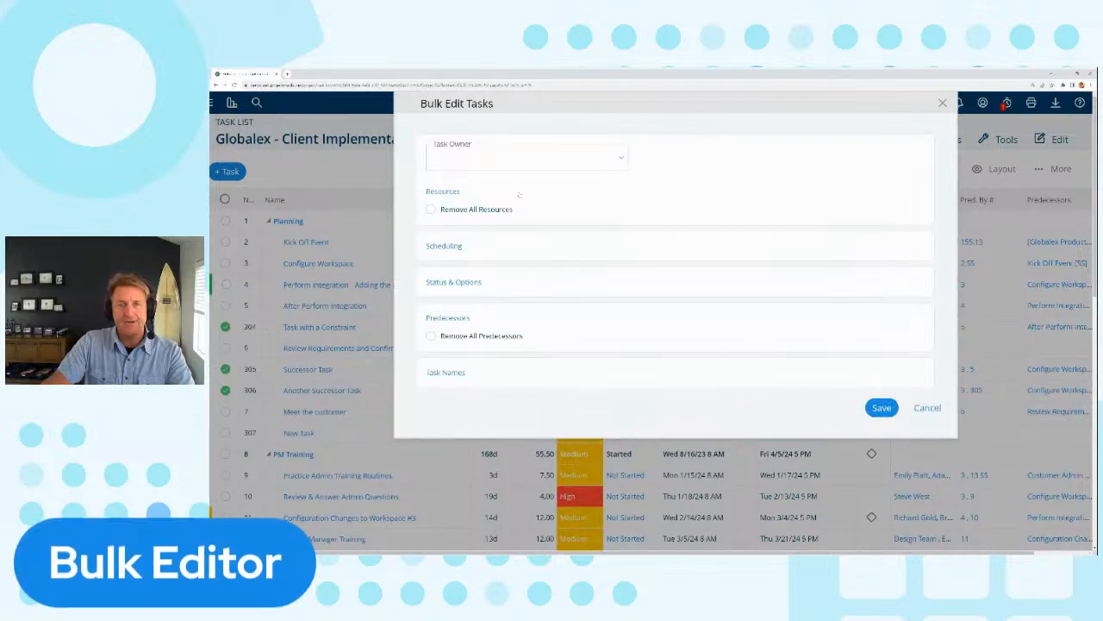
pyautogui.click(481, 160)
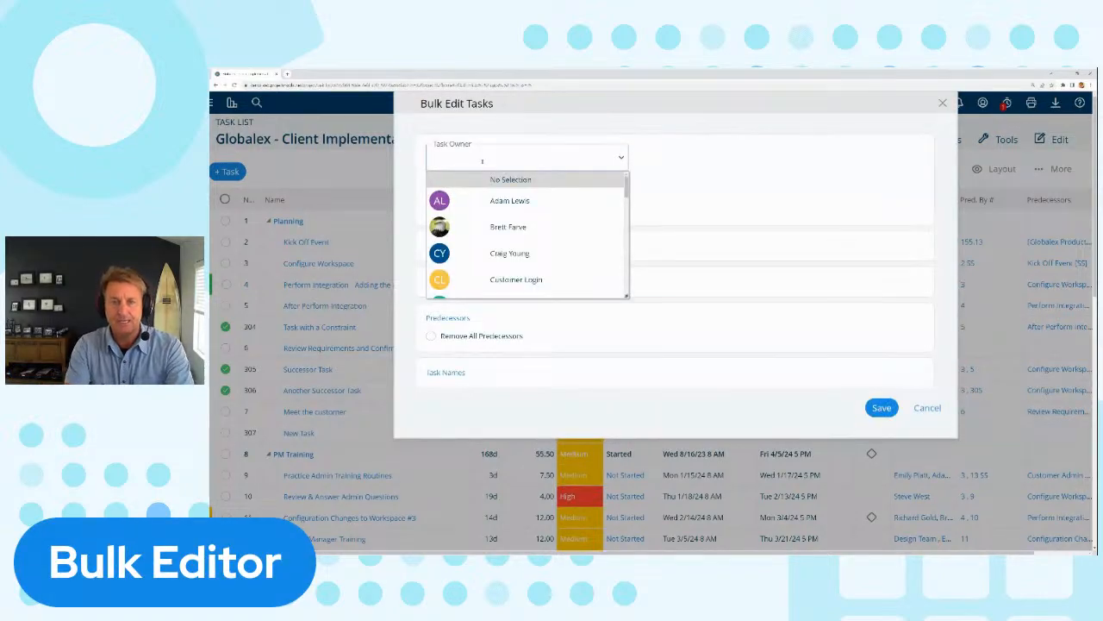
pyautogui.write('Steve')
pyautogui.click(518, 210)
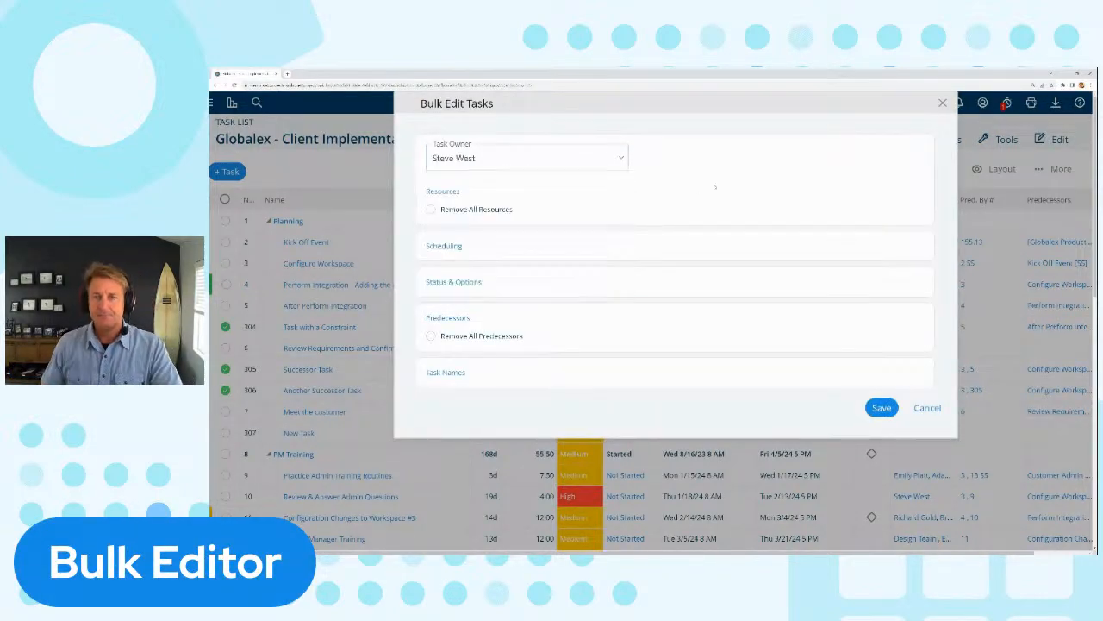
pyautogui.click(880, 408)
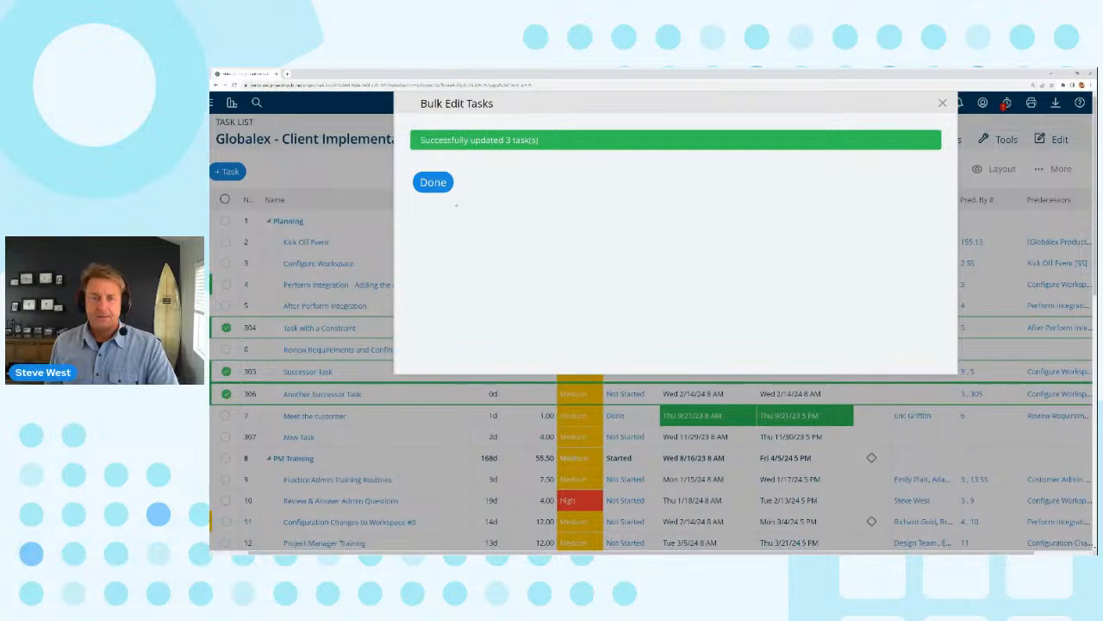
pyautogui.click(420, 184)
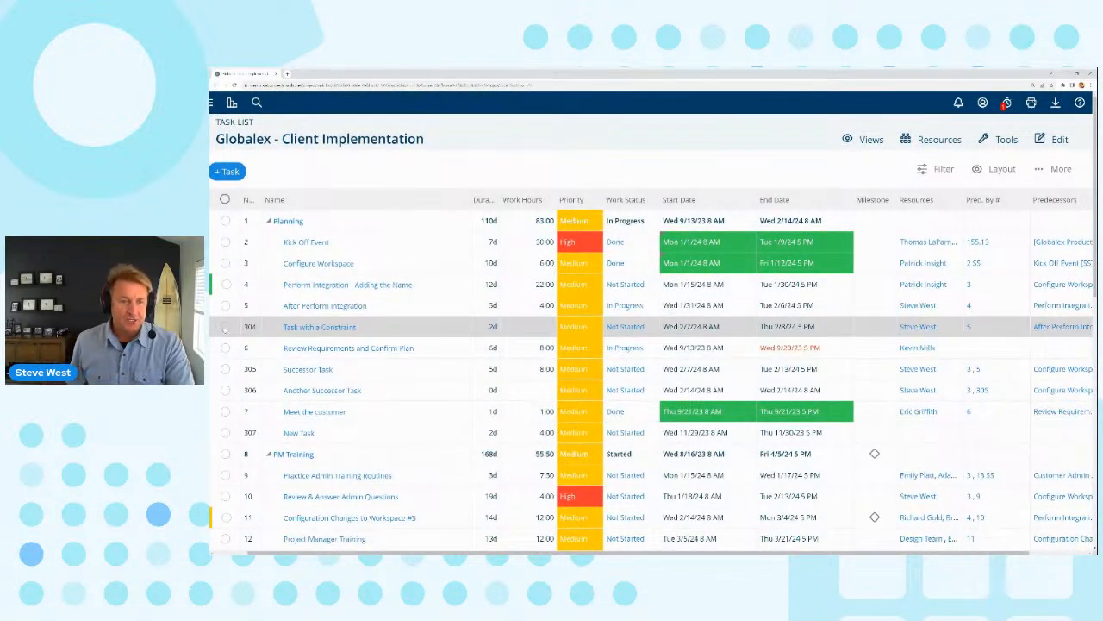
# Mark Task with a Constraint, Successor Task and Another Successor Task, and review the bulk actions offered for the selected tasks.
pyautogui.click(224, 327)
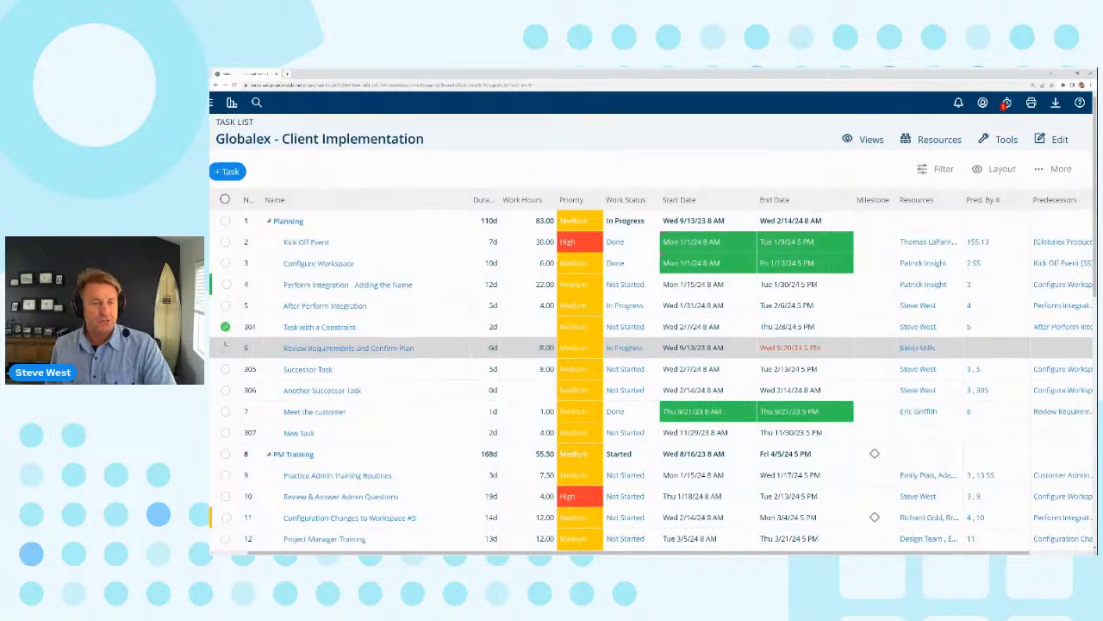
pyautogui.click(225, 368)
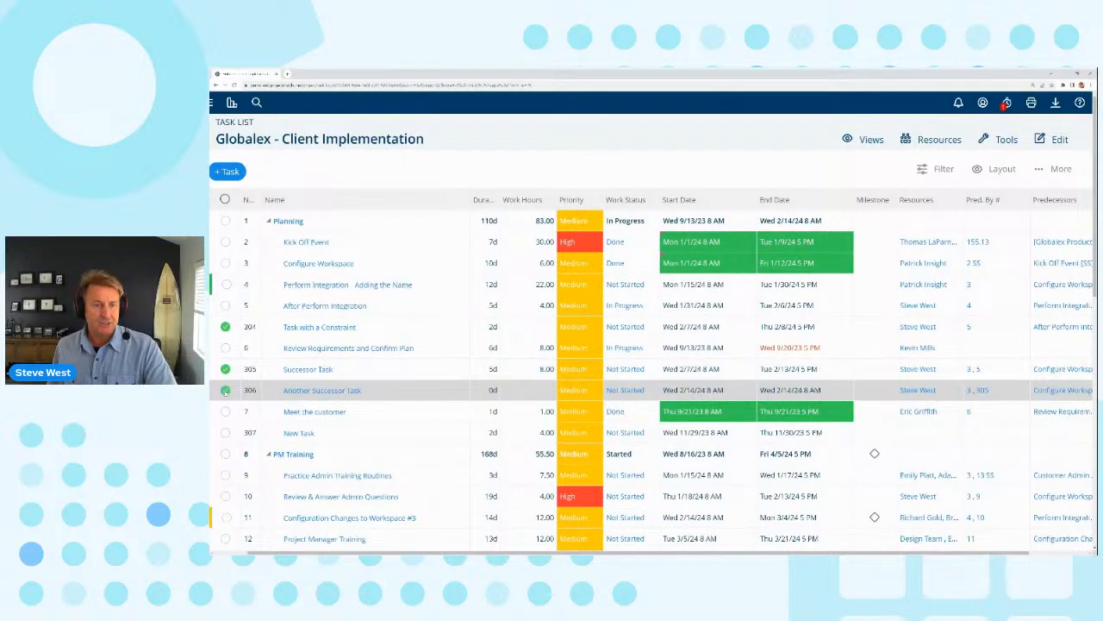
pyautogui.rightClick(231, 367)
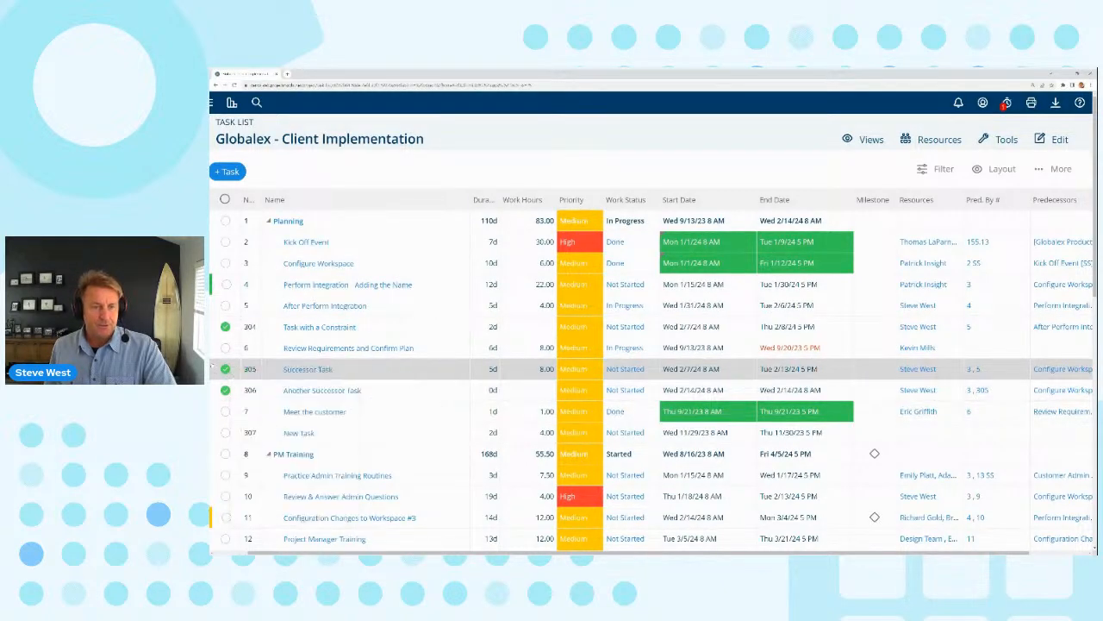
pyautogui.rightClick(227, 367)
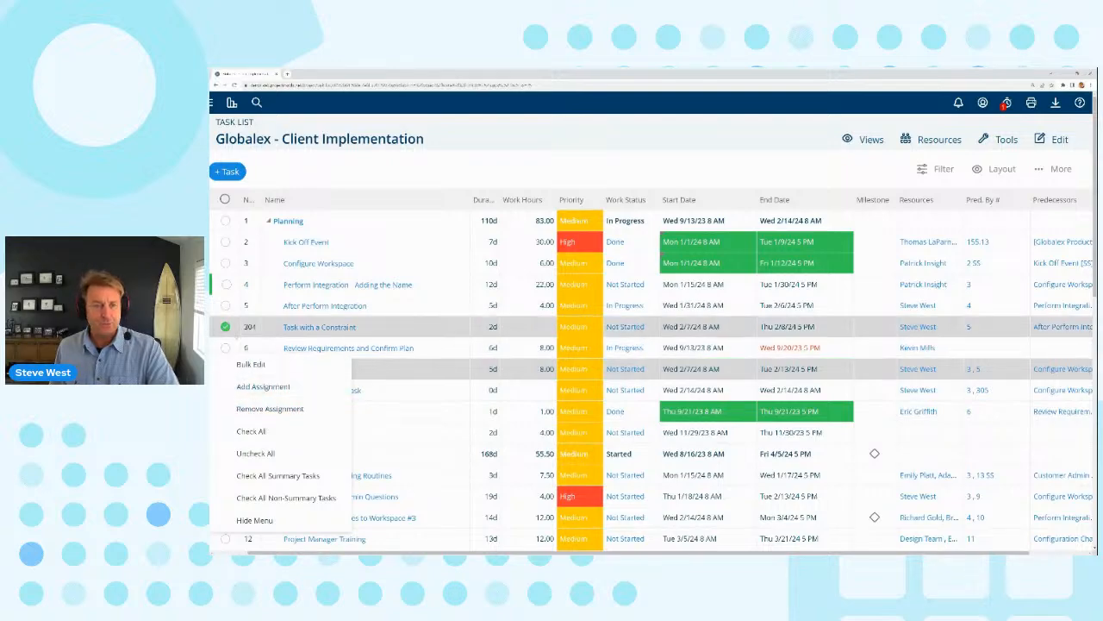
pyautogui.click(225, 326)
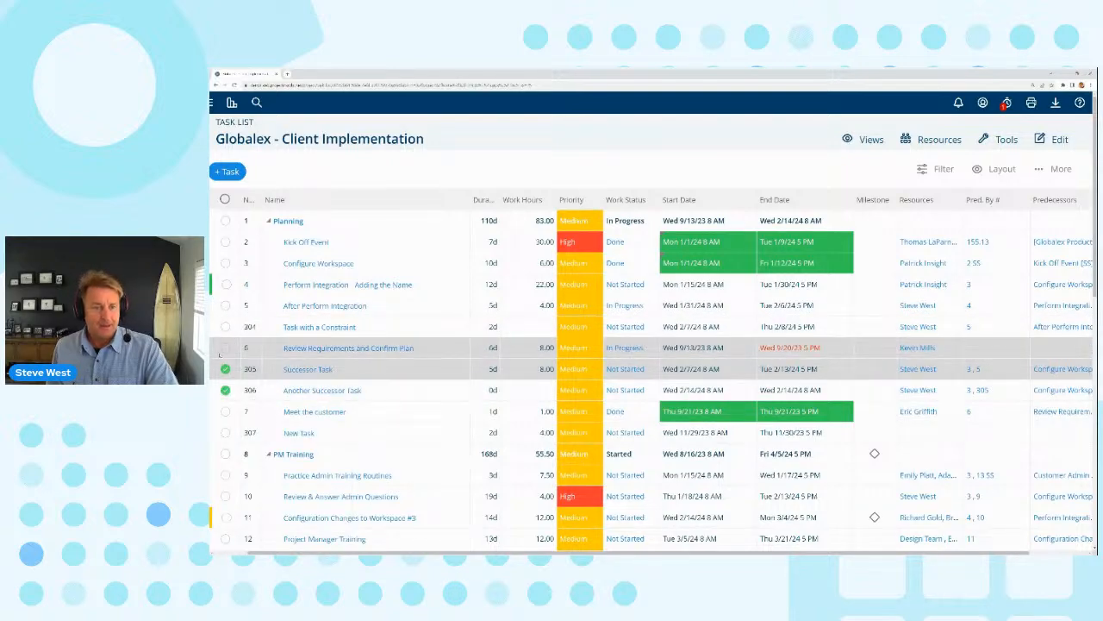
pyautogui.click(225, 369)
pyautogui.click(226, 390)
pyautogui.click(227, 369)
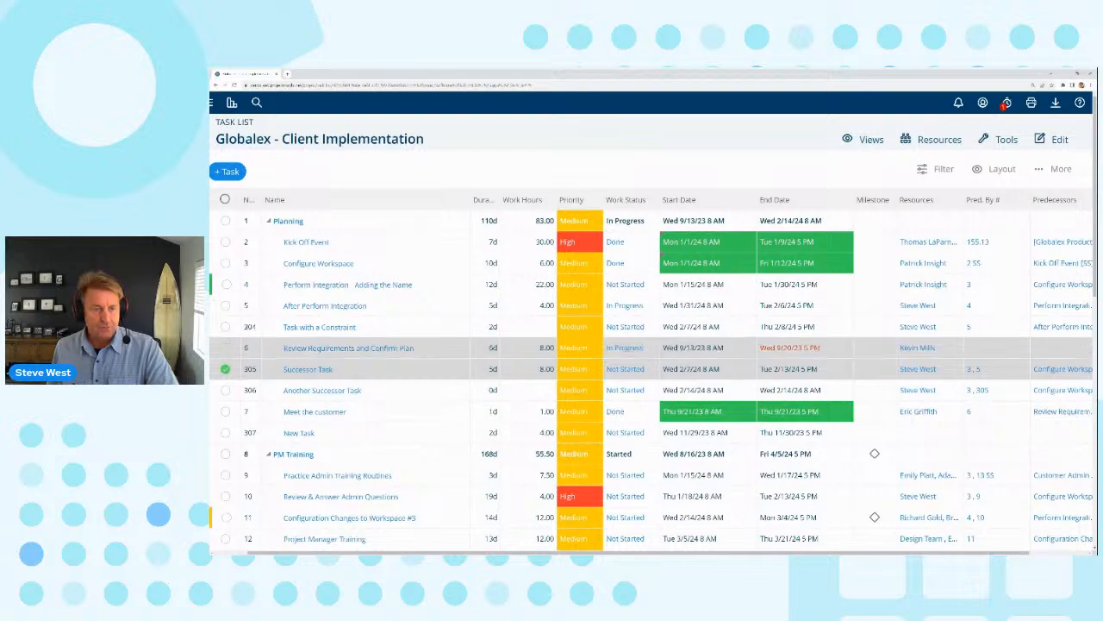
pyautogui.click(226, 390)
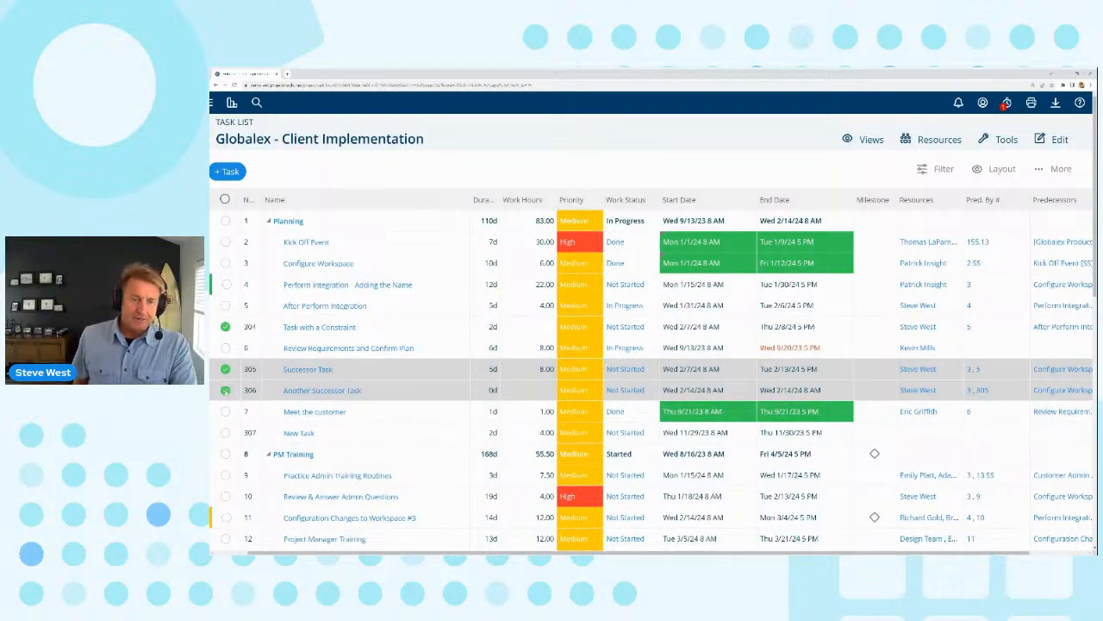
# Set the start date of New Task in the Planning phase to 11/30/2023 and save the row.
pyautogui.scroll(-3, 673, 349)
pyautogui.scroll(5, 658, 356)
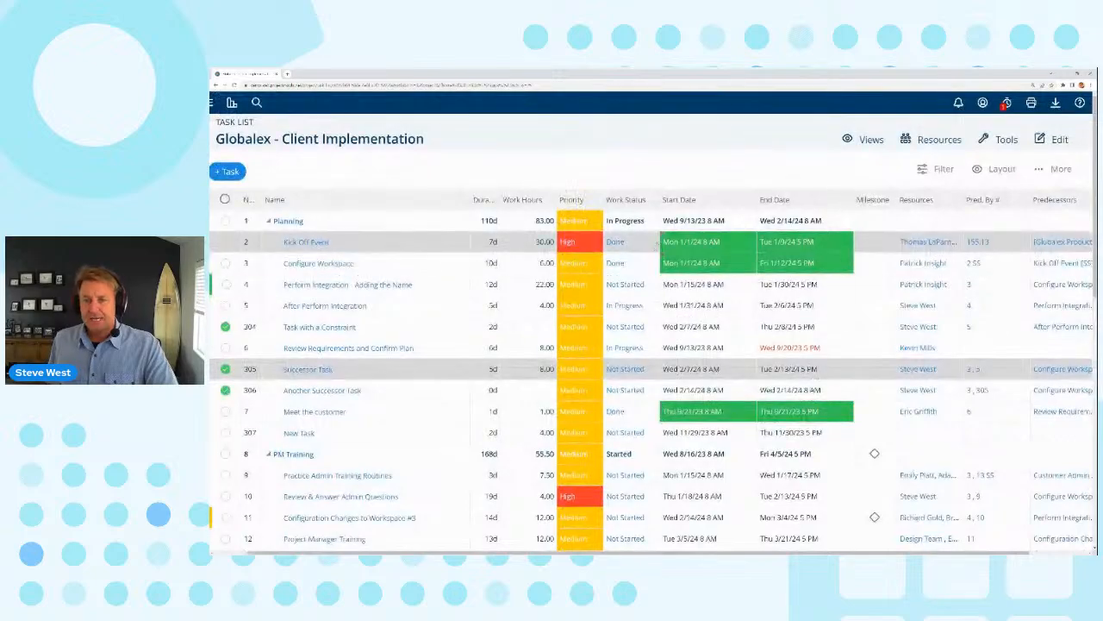
pyautogui.scroll(-6, 658, 370)
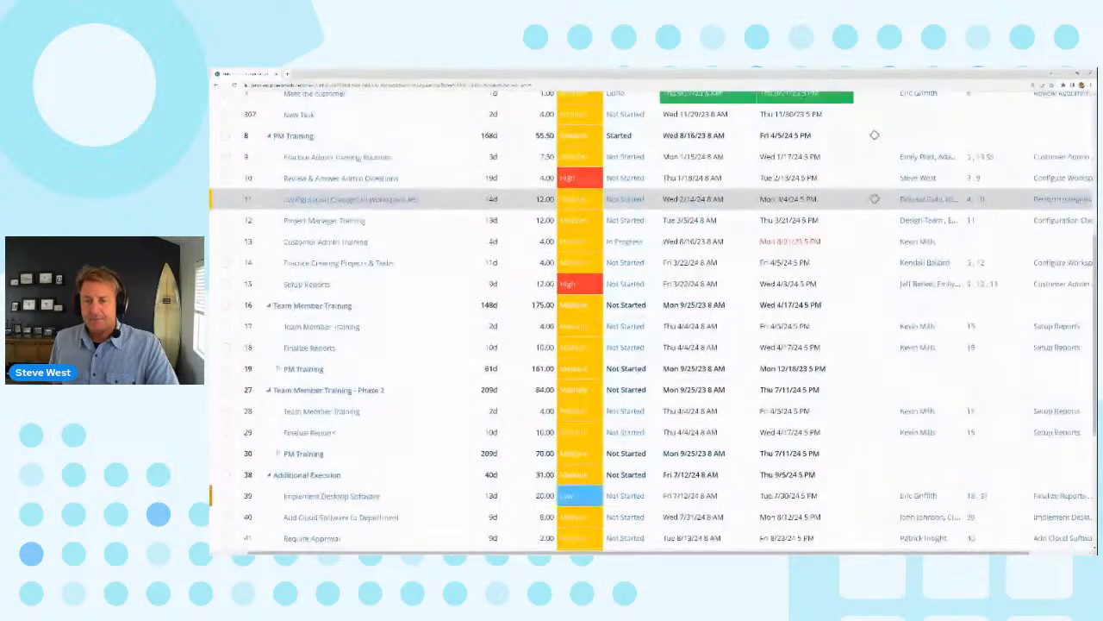
pyautogui.scroll(6, 659, 371)
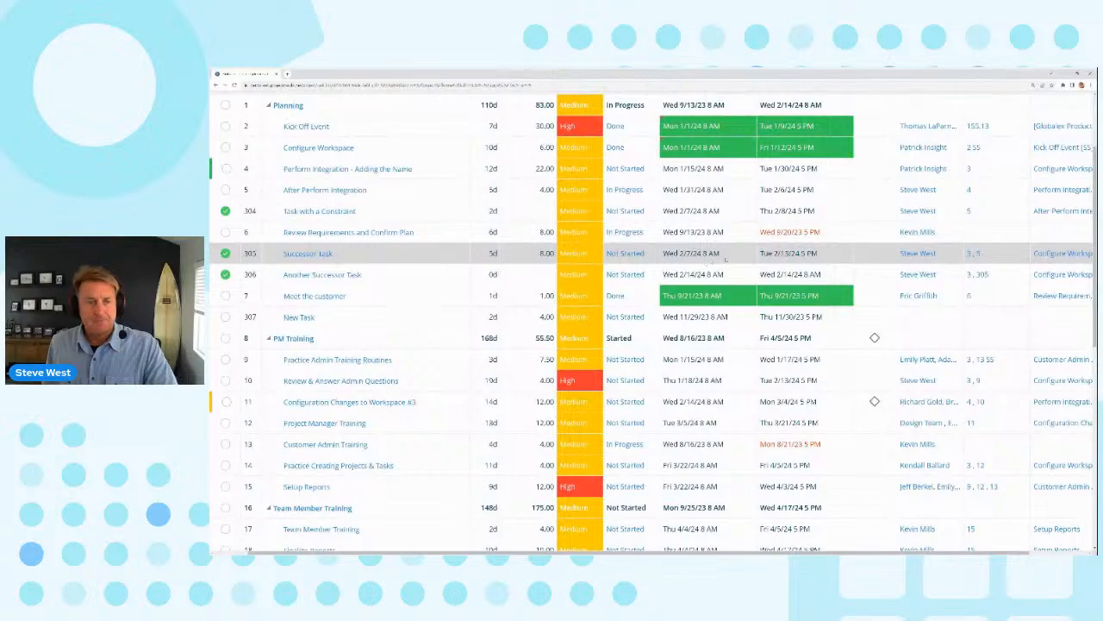
pyautogui.click(667, 316)
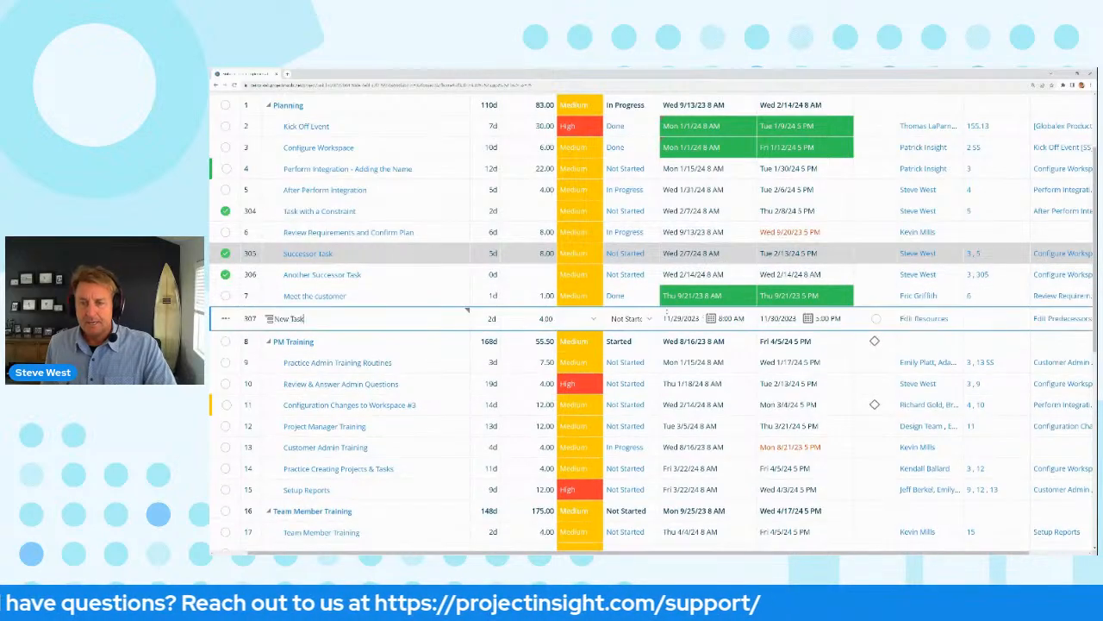
pyautogui.click(680, 318)
pyautogui.click(675, 415)
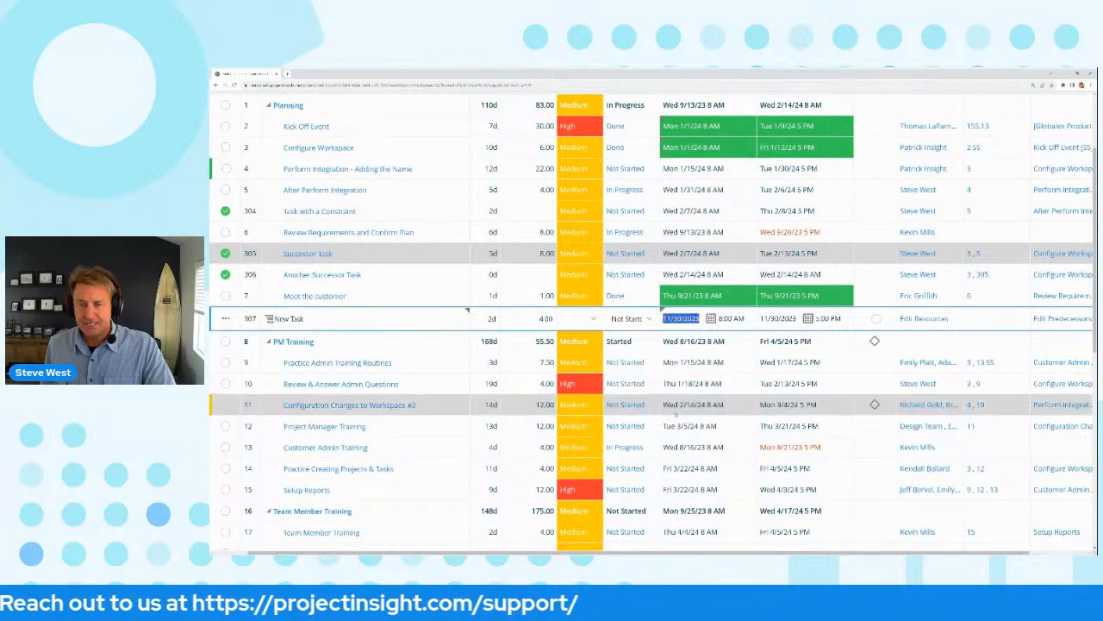
pyautogui.rightClick(393, 314)
pyautogui.click(414, 321)
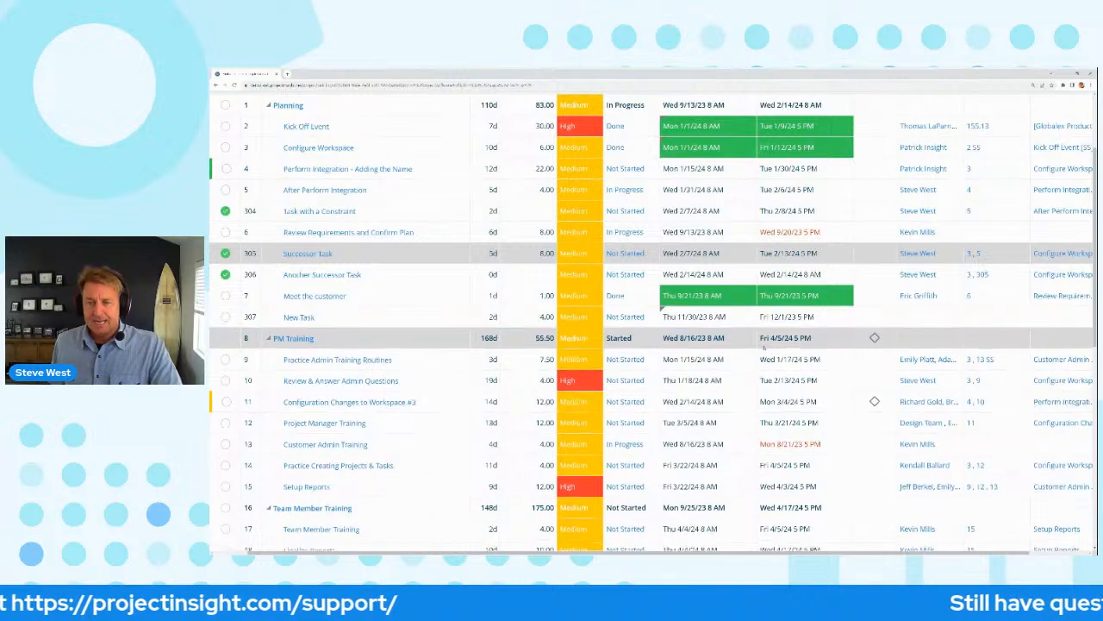
# Review the project's Move Fixed Constraint Dates page, including its Move By and Scale choices, and return to the task list without moving any dates.
pyautogui.scroll(3, 767, 299)
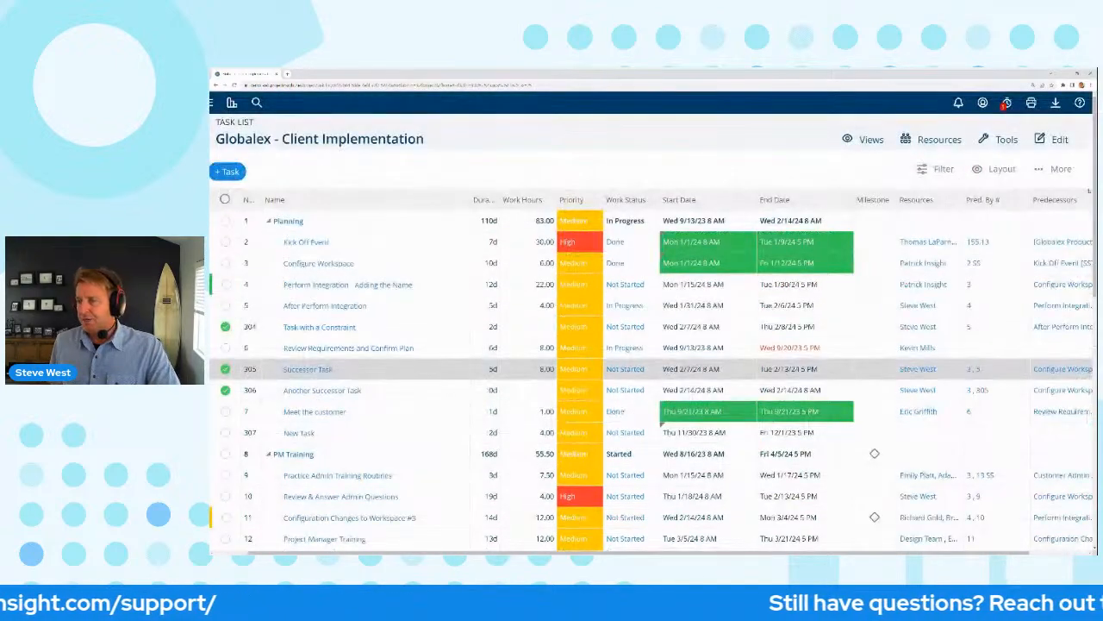
pyautogui.click(1060, 170)
pyautogui.click(1023, 284)
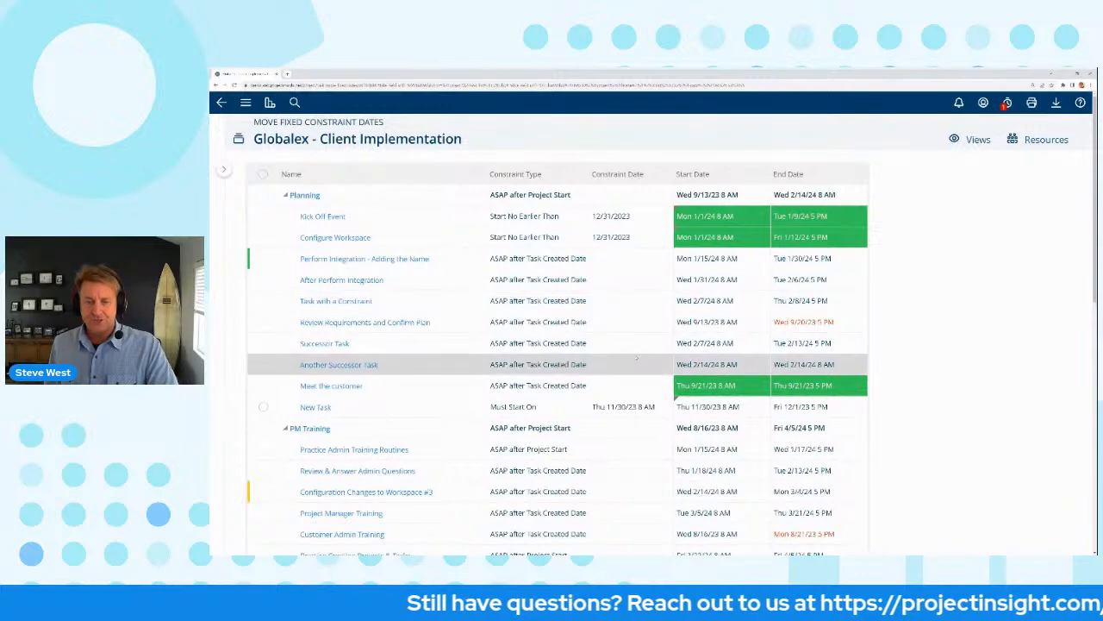
pyautogui.scroll(-10, 636, 358)
pyautogui.click(260, 481)
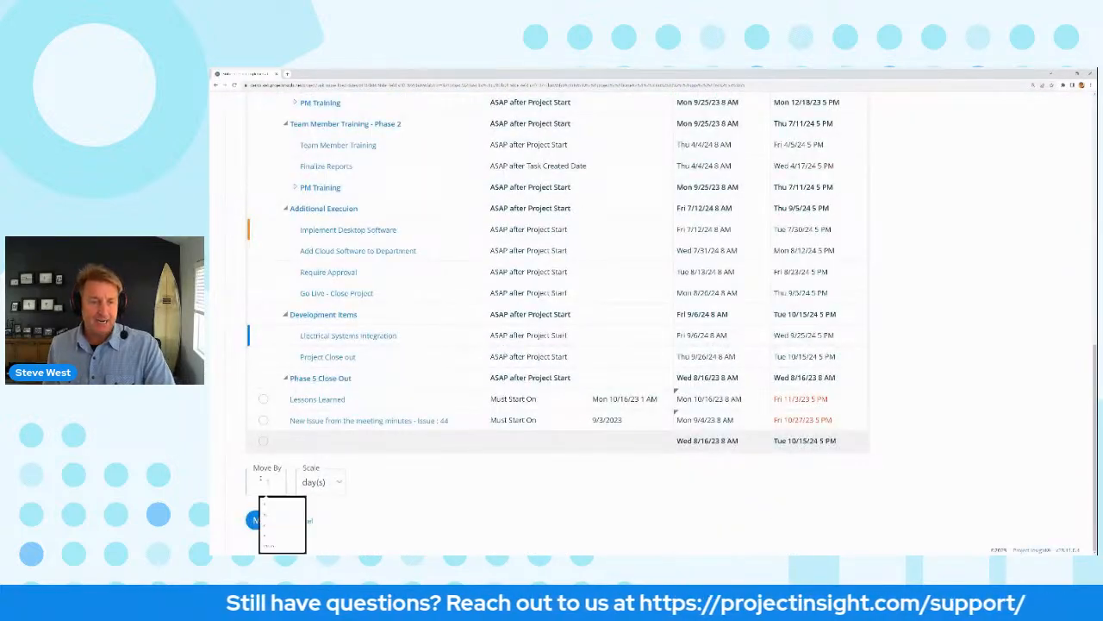
pyautogui.click(321, 482)
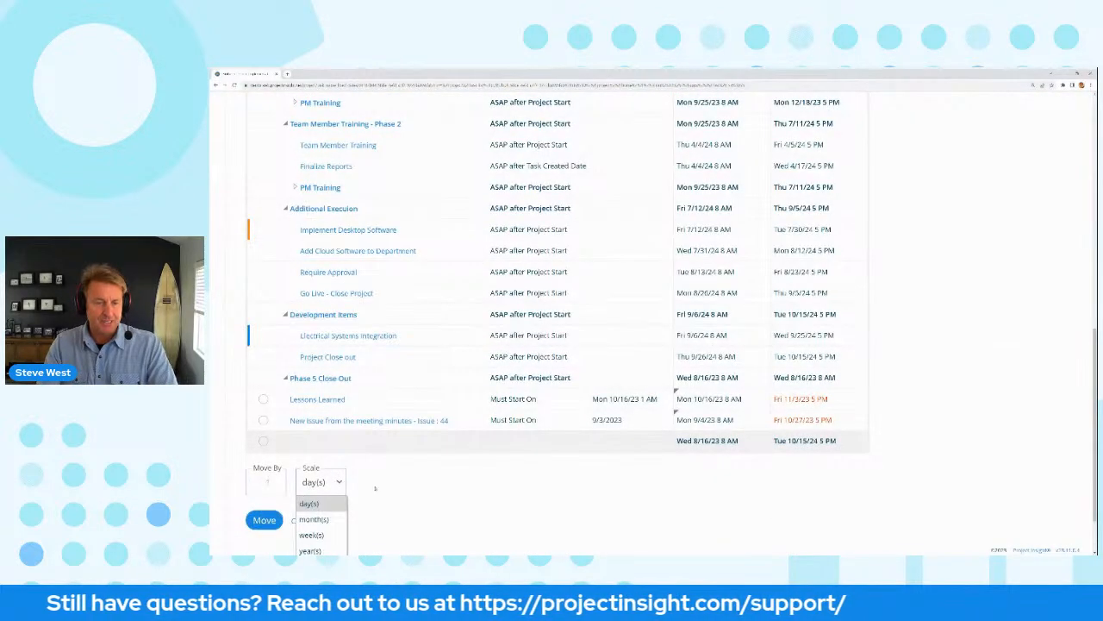
pyautogui.click(266, 483)
pyautogui.click(298, 511)
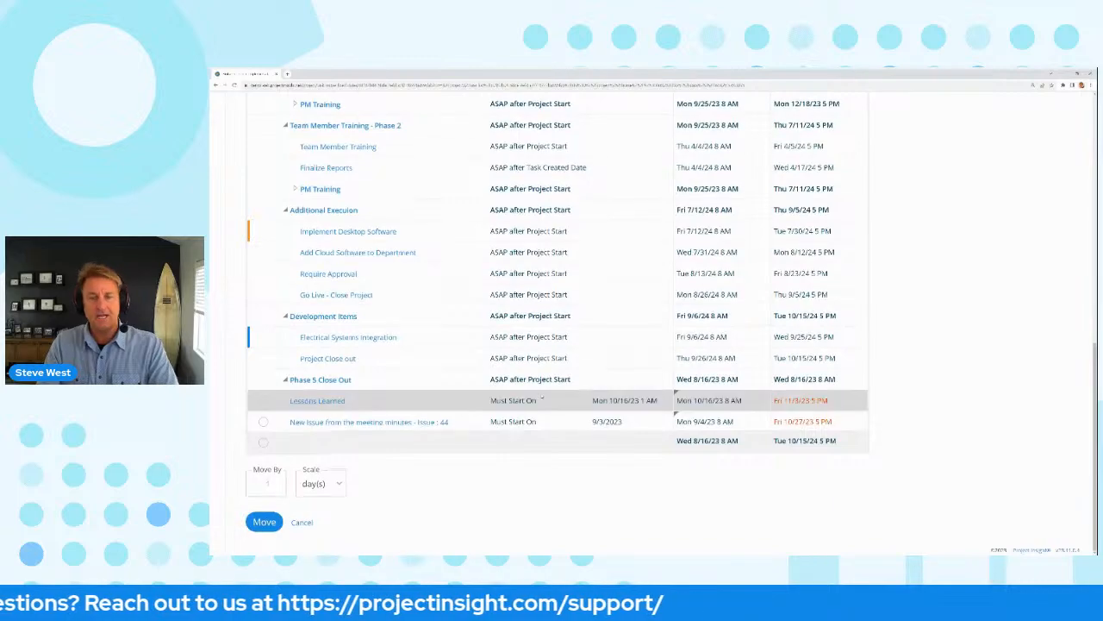
pyautogui.scroll(15, 551, 345)
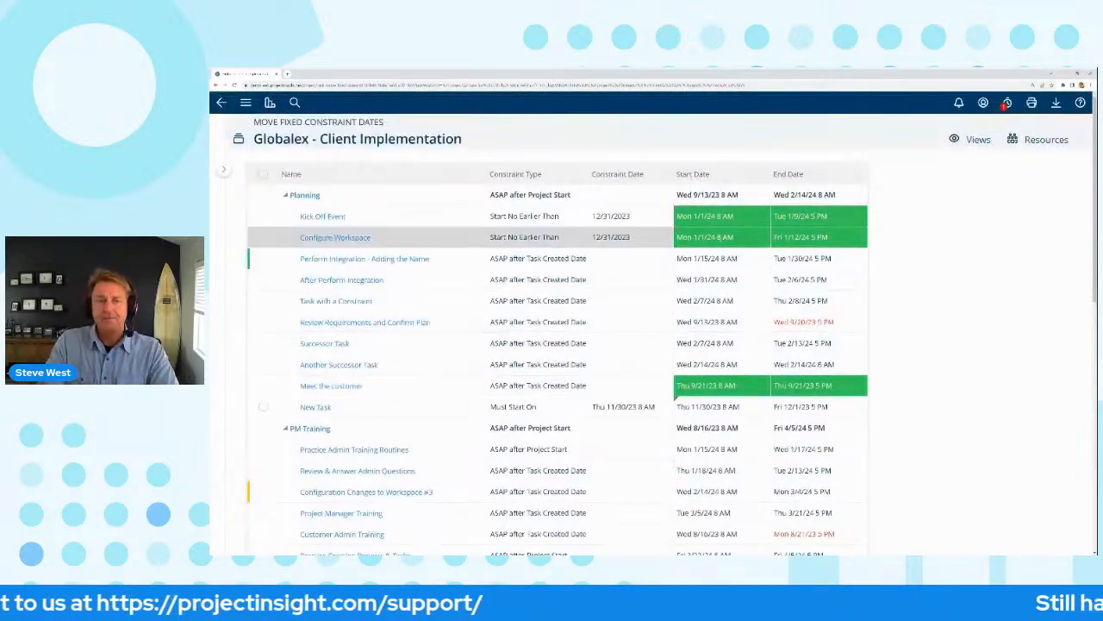
pyautogui.click(221, 103)
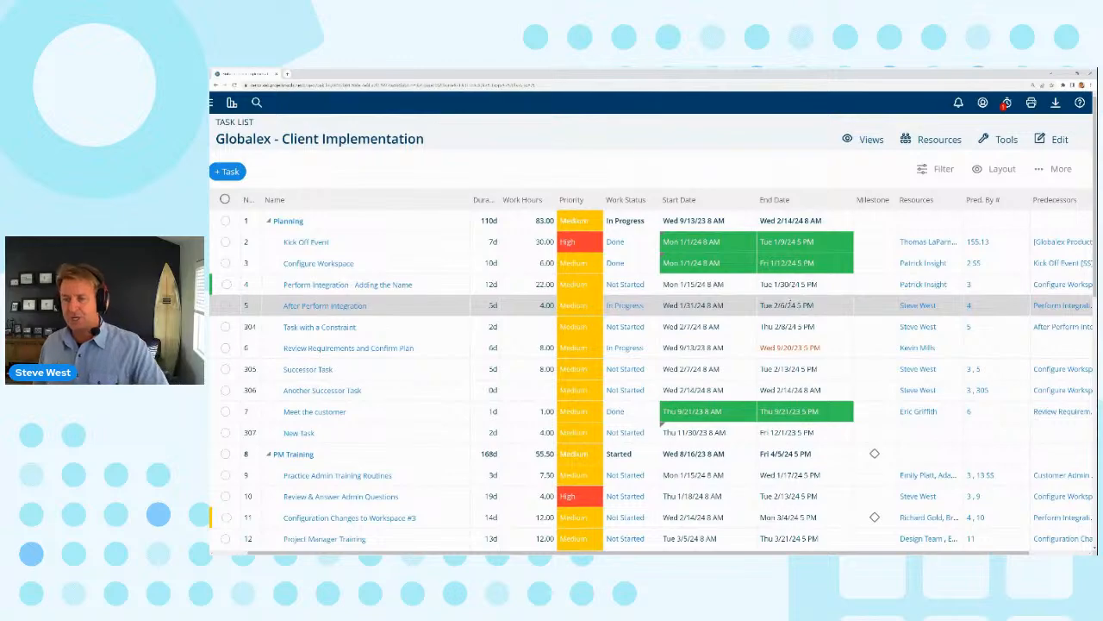
# Expand the PM Training summary task under Team Member Training to show its subtasks.
pyautogui.scroll(-5, 790, 304)
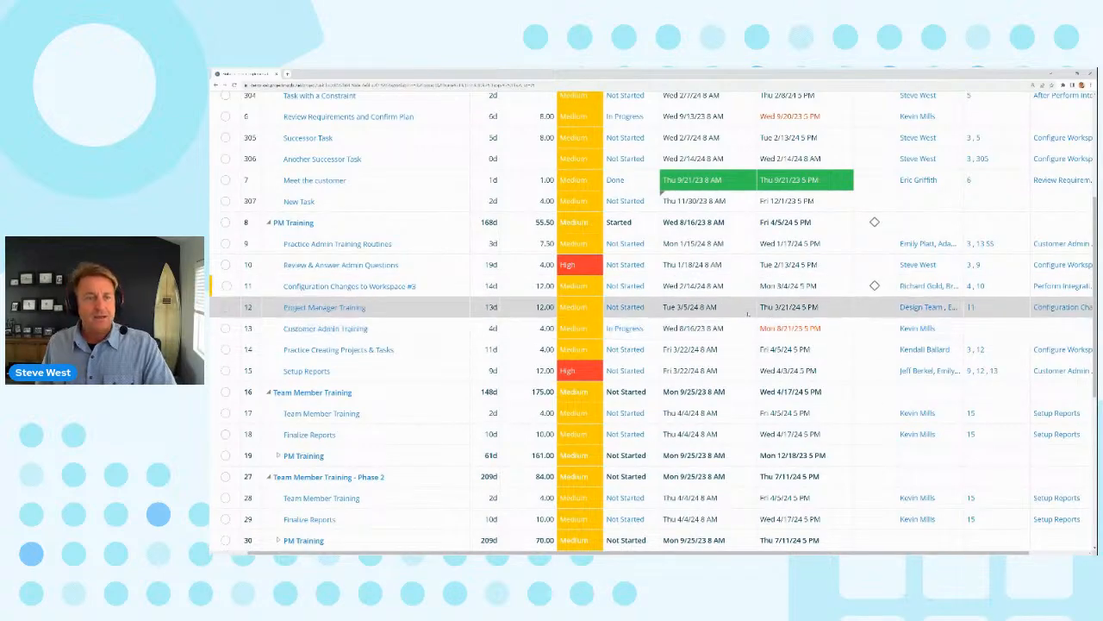
pyautogui.scroll(-4, 603, 305)
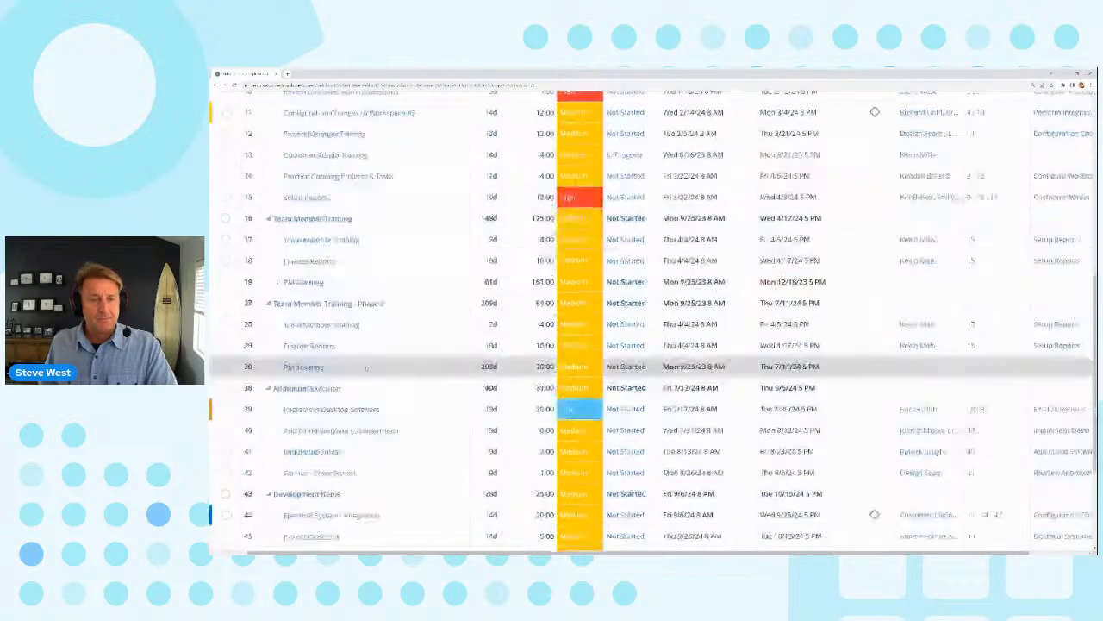
pyautogui.click(279, 282)
pyautogui.scroll(-1, 535, 337)
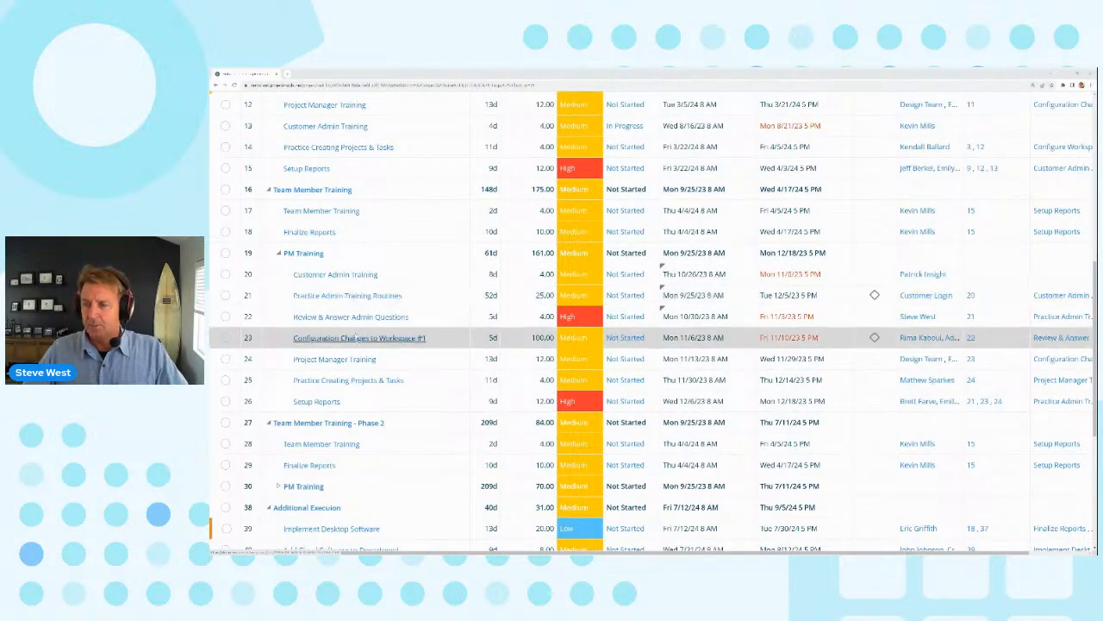
pyautogui.scroll(-1, 416, 375)
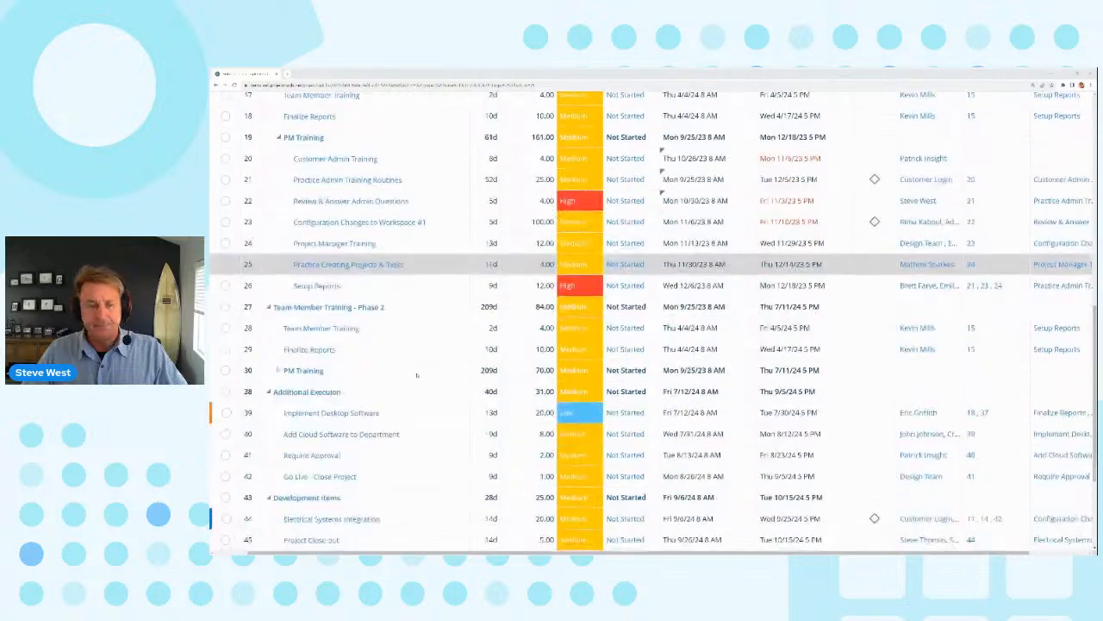
pyautogui.scroll(1, 416, 375)
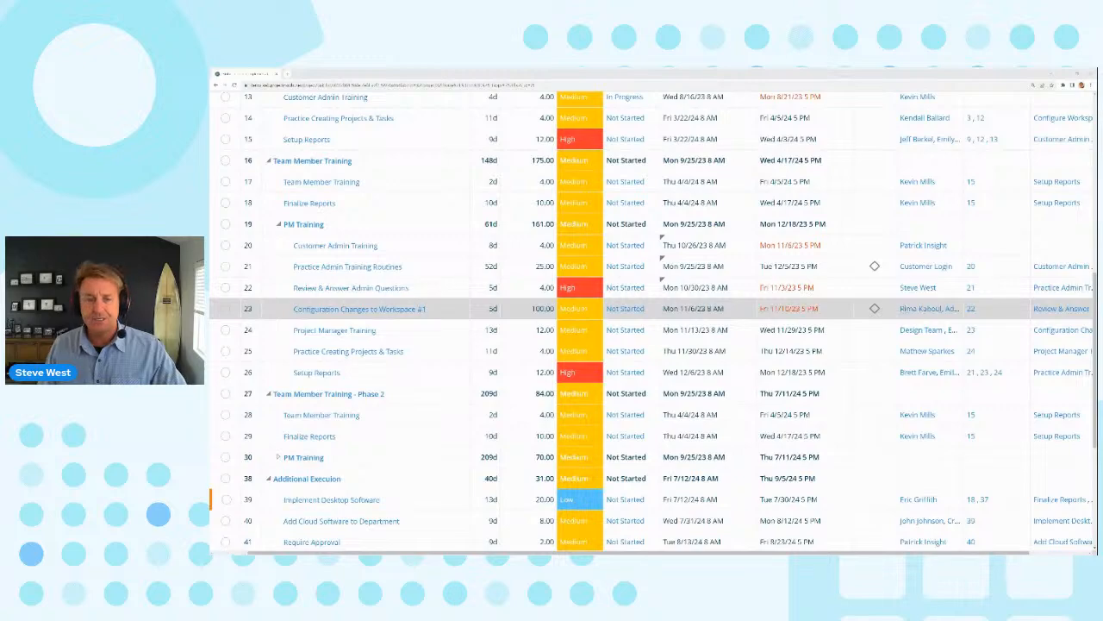
# Open the resources of Configuration Changes to Workspace #1 and examine the resource capacity preview and suggested alternatives for the first resource.
pyautogui.click(923, 309)
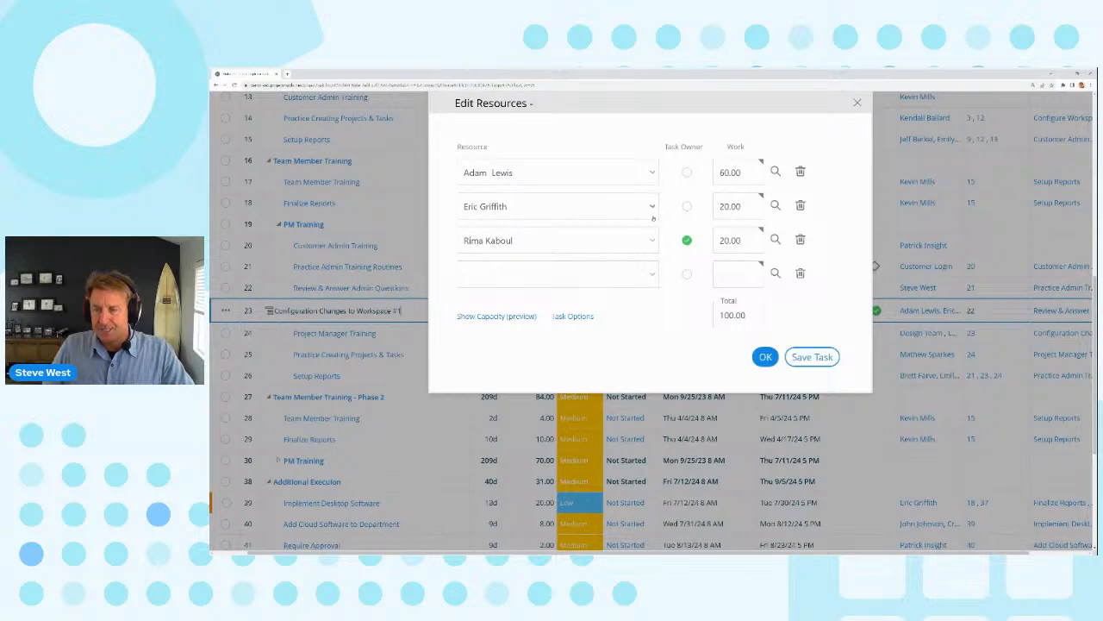
pyautogui.click(561, 269)
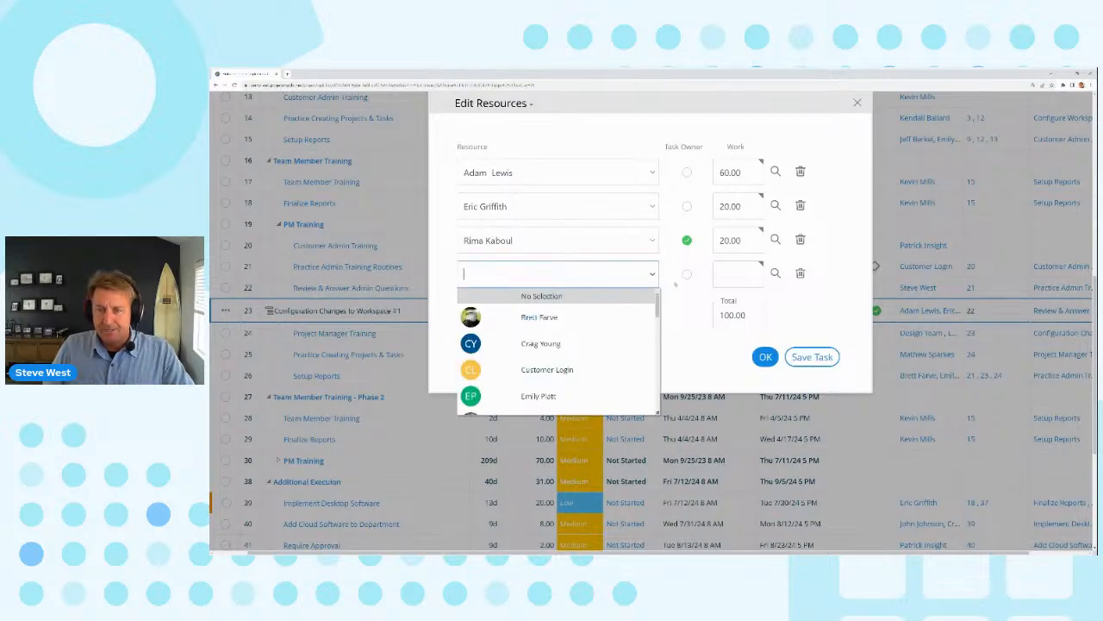
pyautogui.click(677, 282)
pyautogui.click(508, 315)
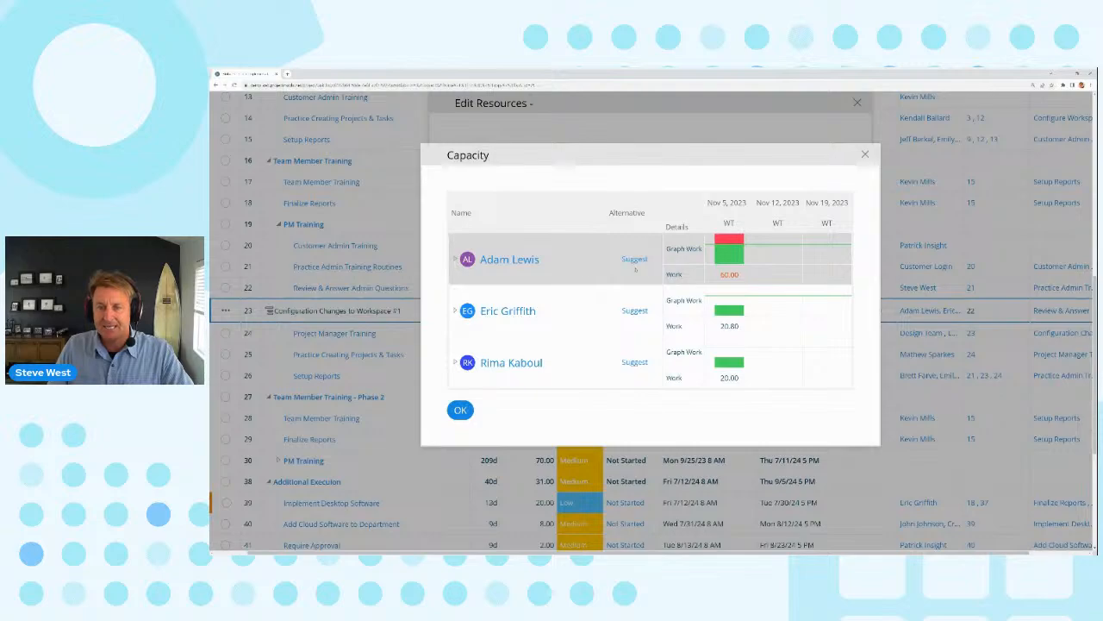
pyautogui.click(634, 259)
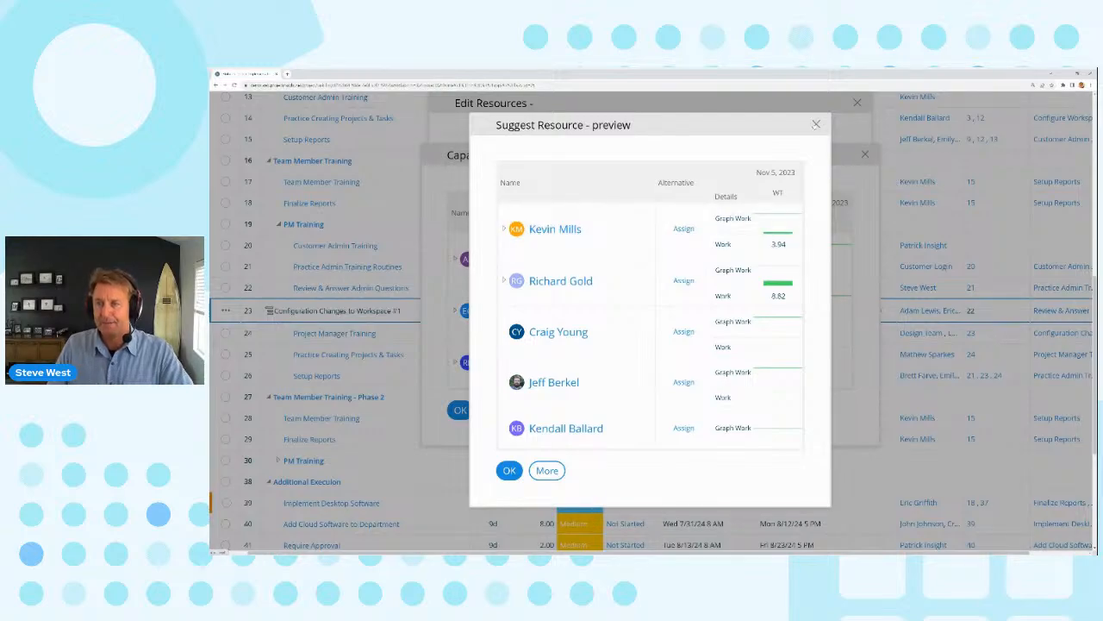
pyautogui.click(816, 124)
pyautogui.click(865, 154)
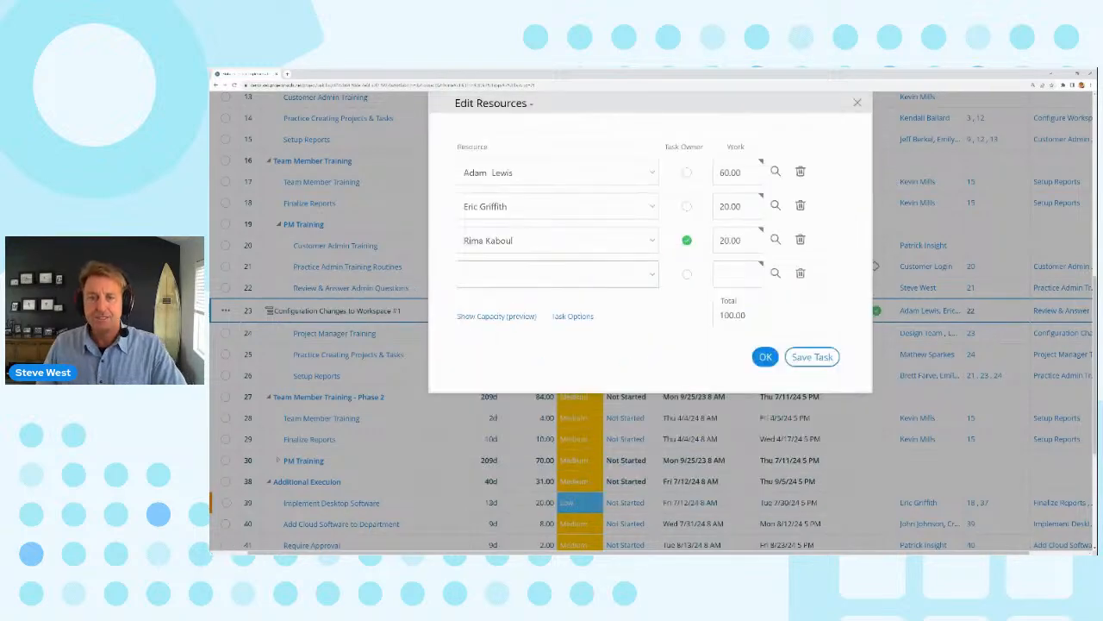
# Add a fourth resource to Configuration Changes to Workspace #1 with 20.00 hours of work, accepting the assignment option that increases the total work.
pyautogui.click(535, 272)
pyautogui.click(526, 257)
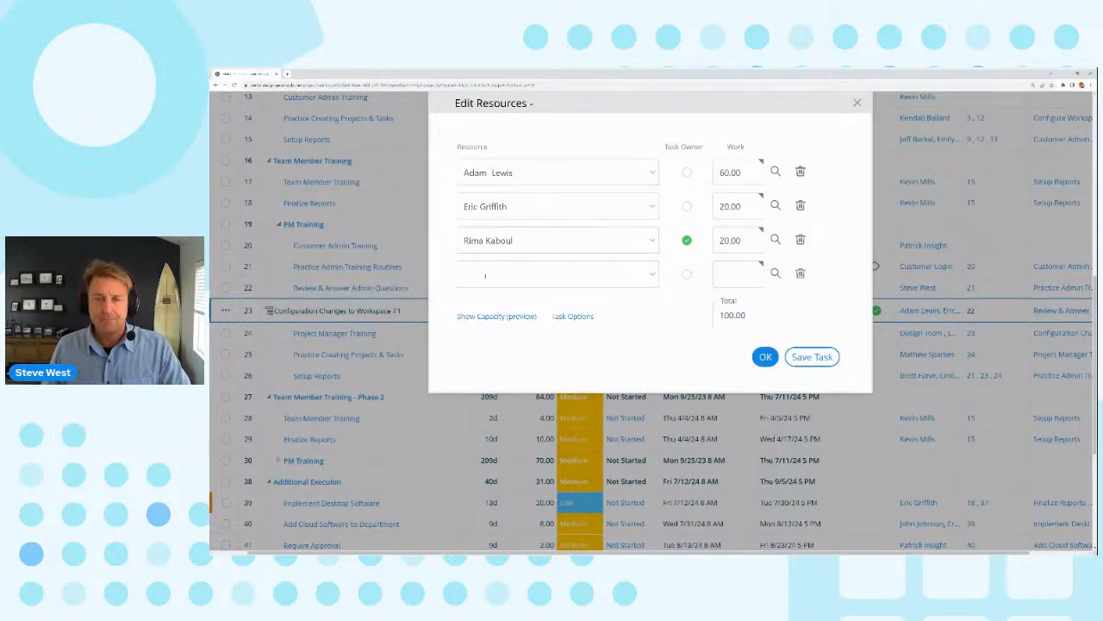
pyautogui.click(568, 274)
pyautogui.click(502, 316)
pyautogui.click(717, 274)
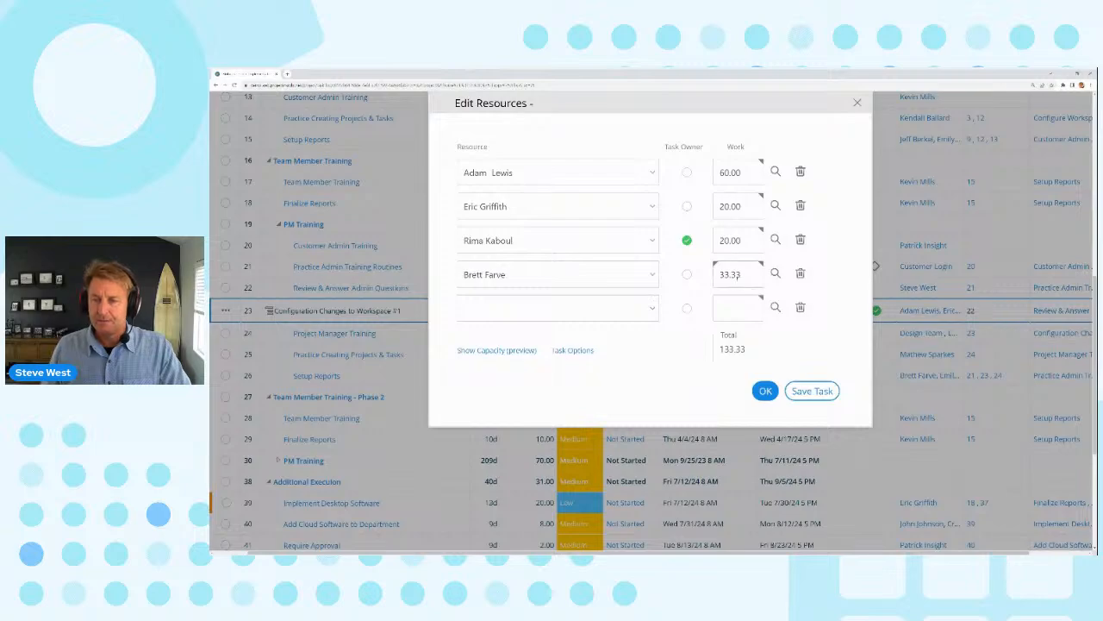
pyautogui.write('20.00')
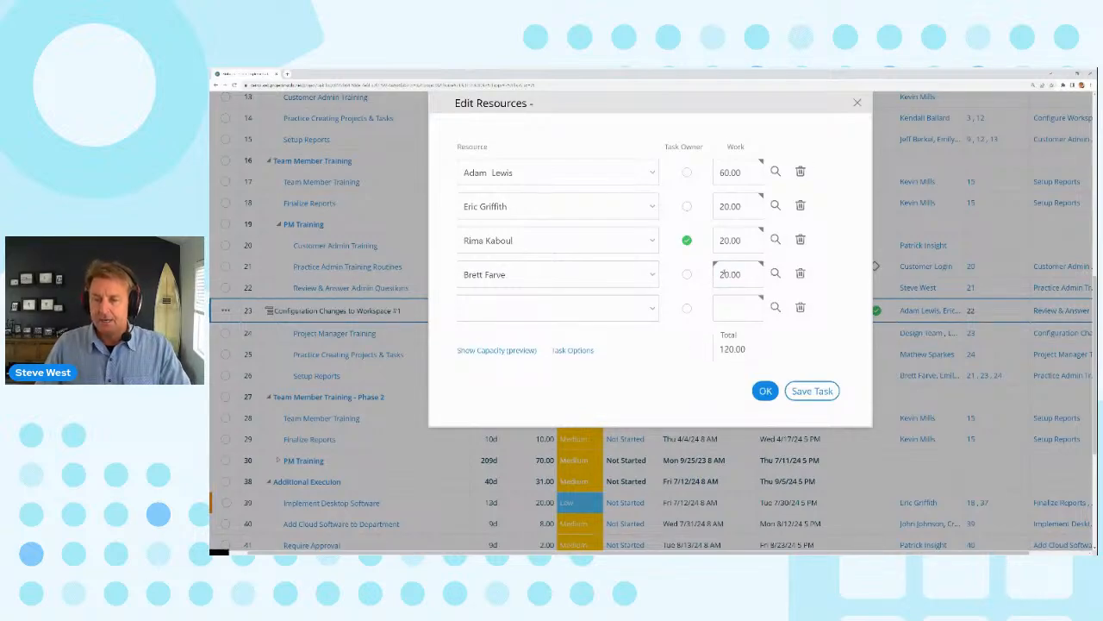
pyautogui.click(716, 264)
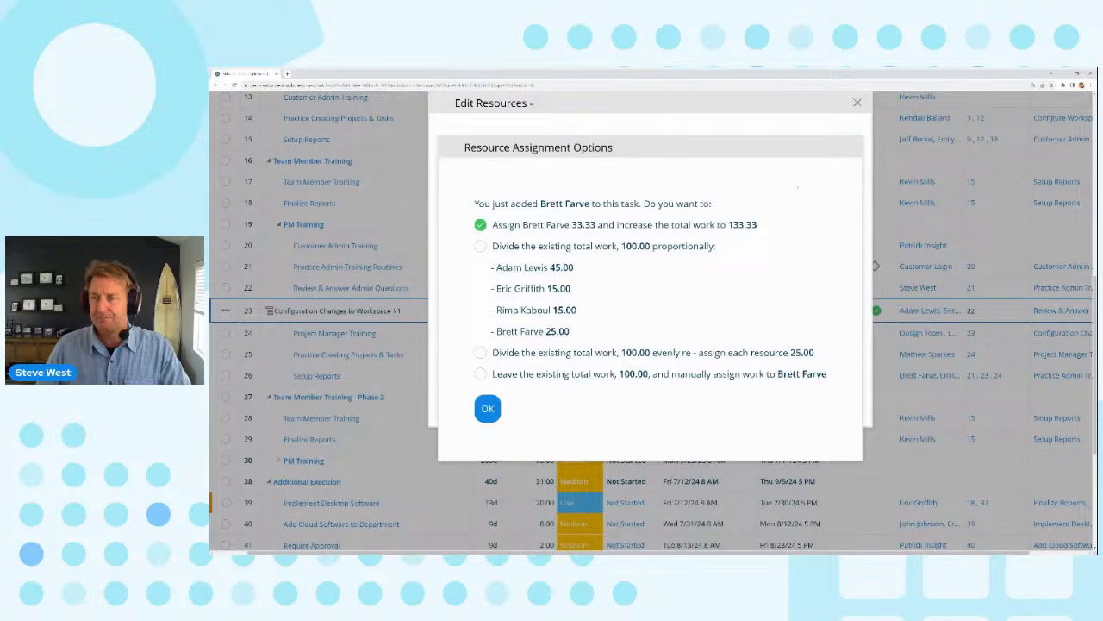
pyautogui.click(488, 408)
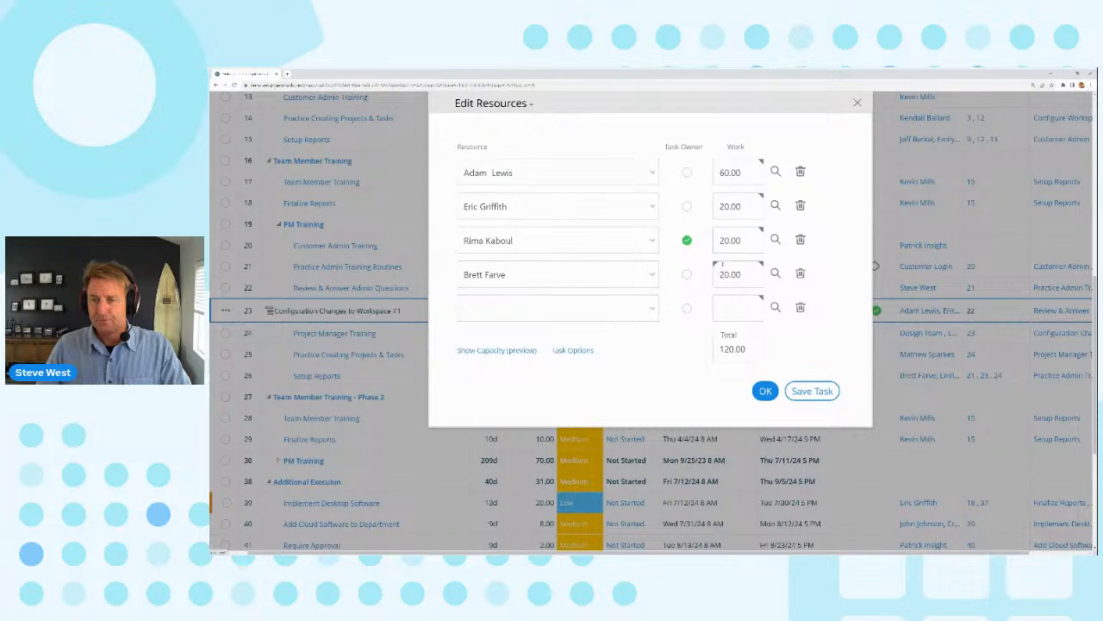
# Add a fifth resource to Configuration Changes to Workspace #1, dividing the existing 120.00 total work evenly at 24.00 per resource, and save the task.
pyautogui.click(552, 308)
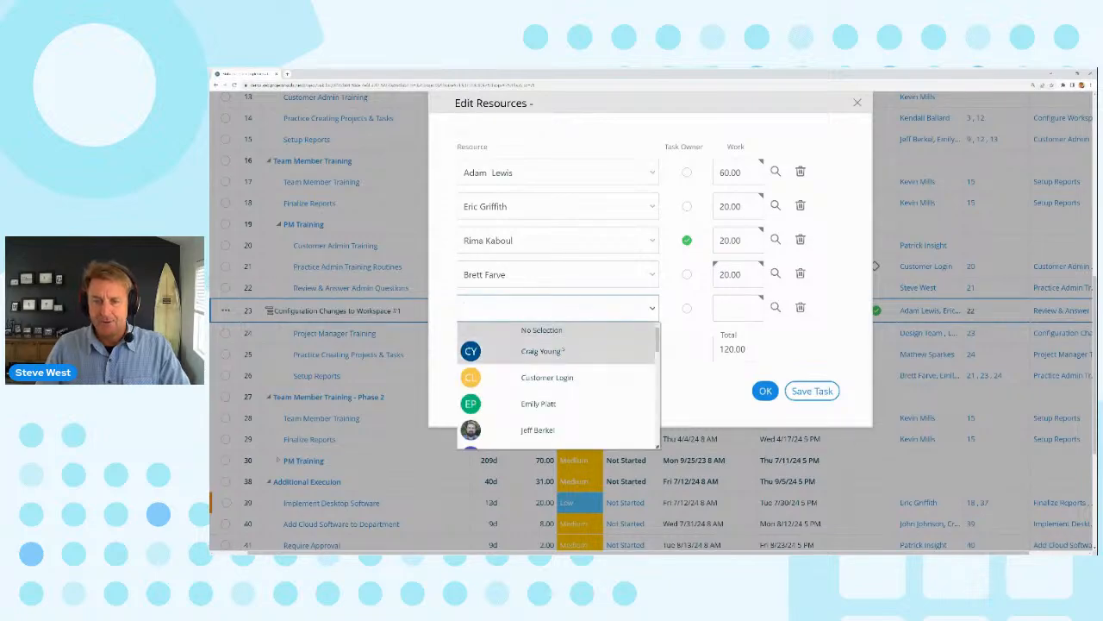
pyautogui.click(517, 350)
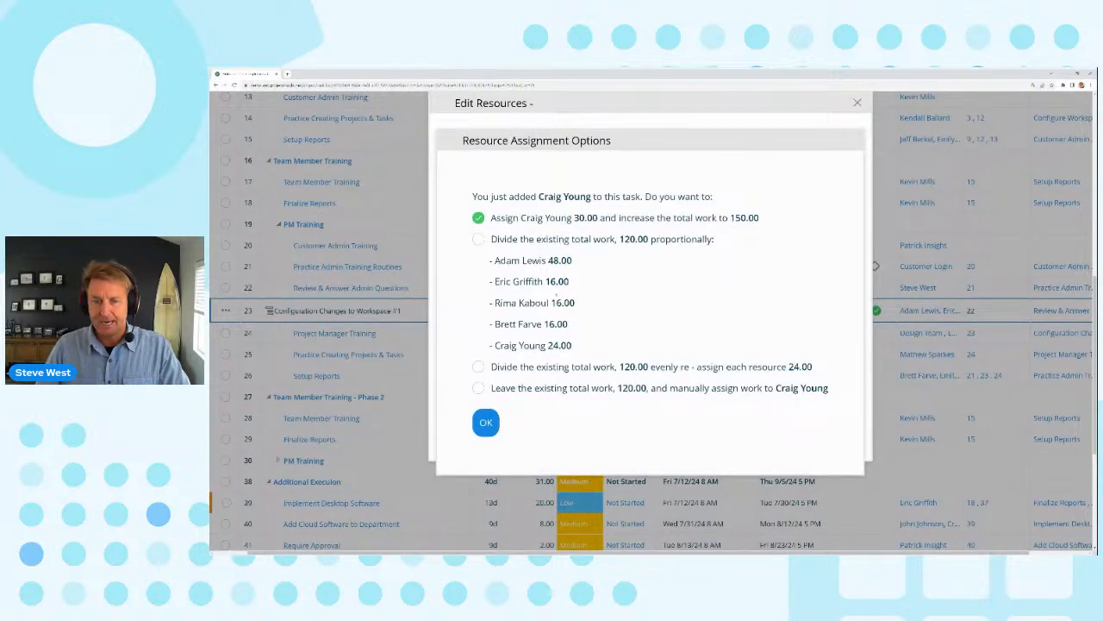
pyautogui.click(557, 371)
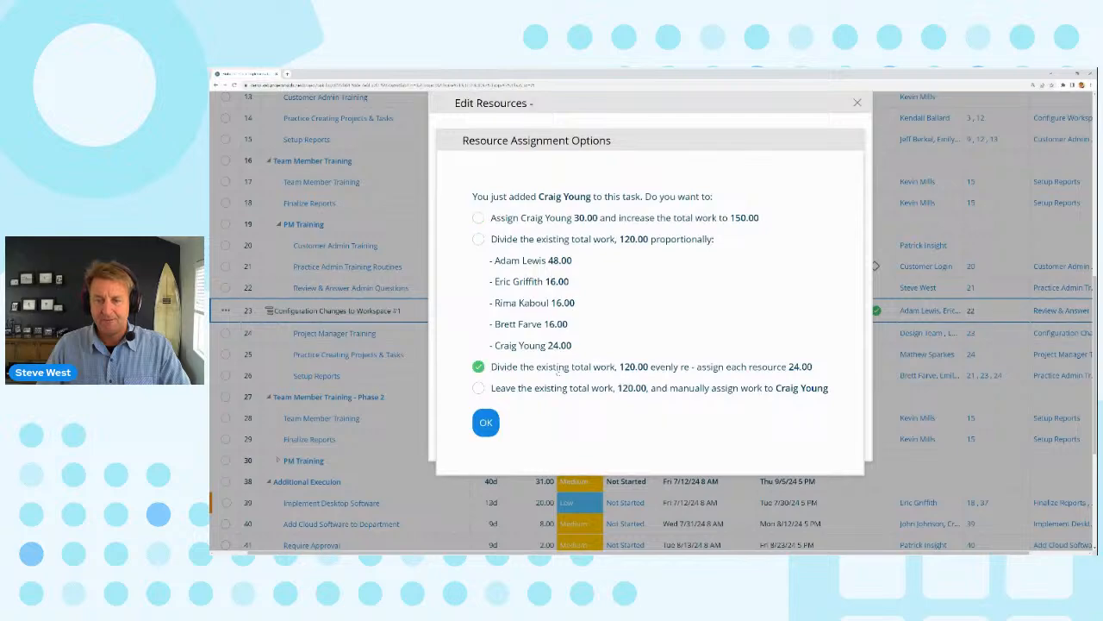
pyautogui.click(485, 421)
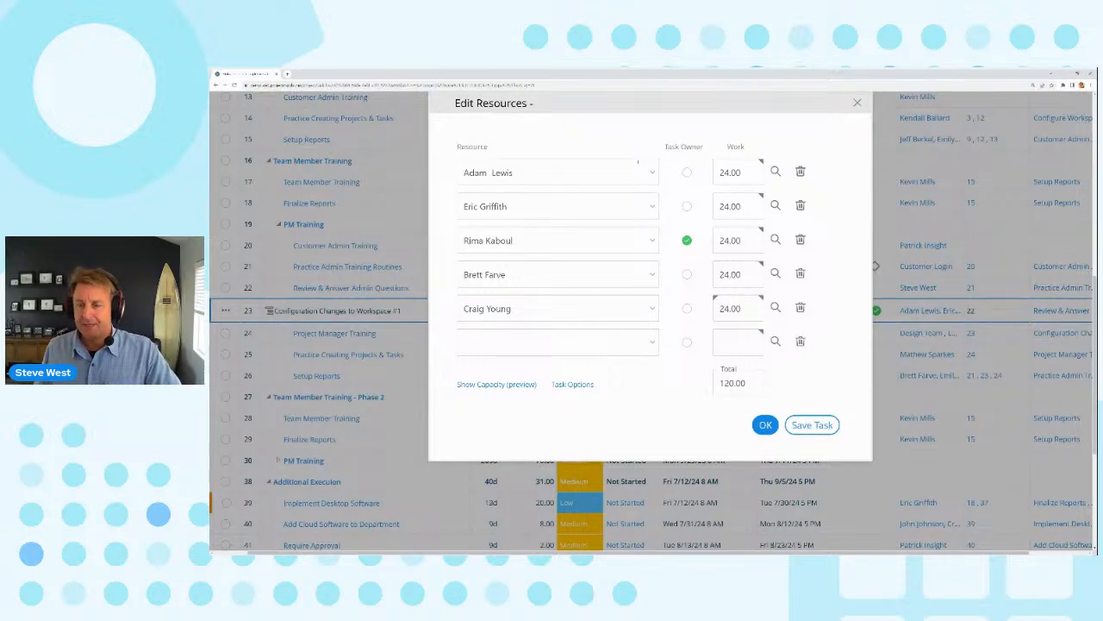
pyautogui.click(812, 425)
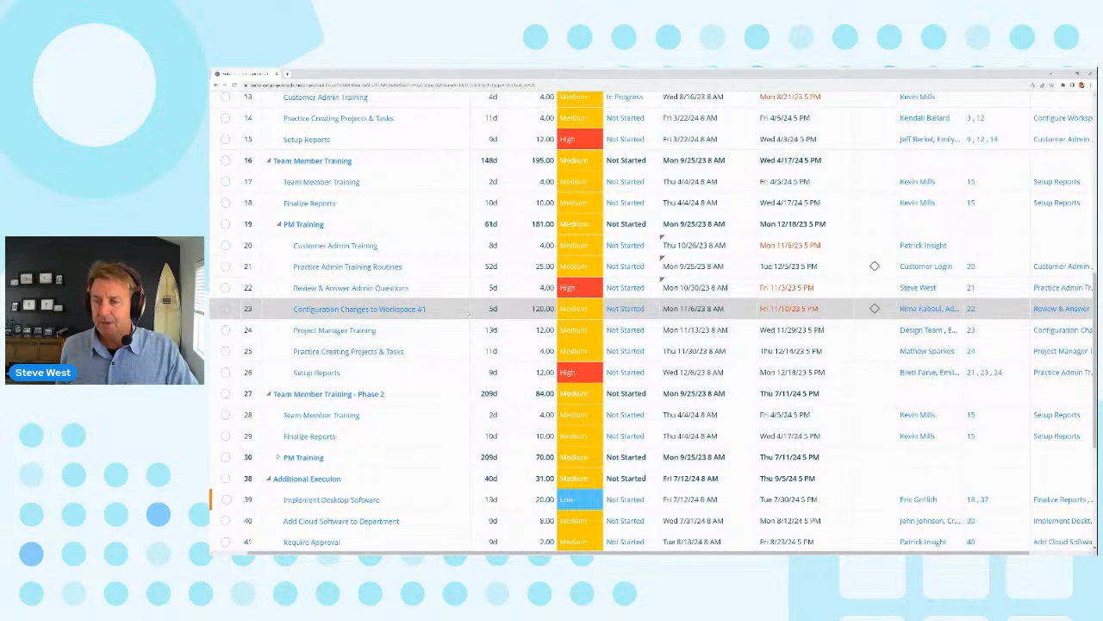
pyautogui.scroll(10, 504, 308)
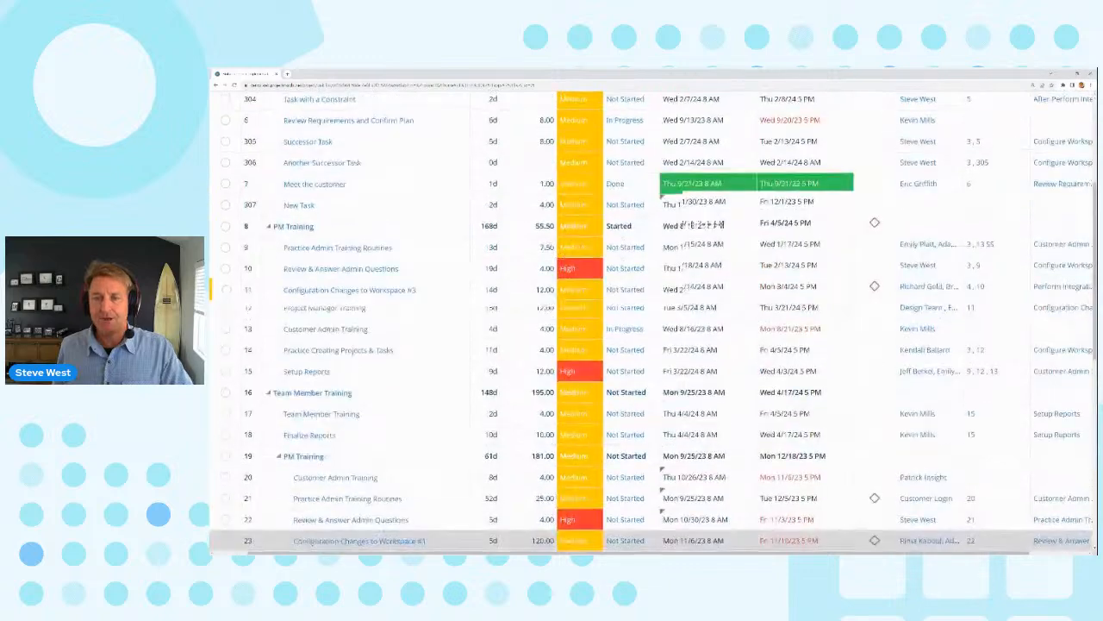